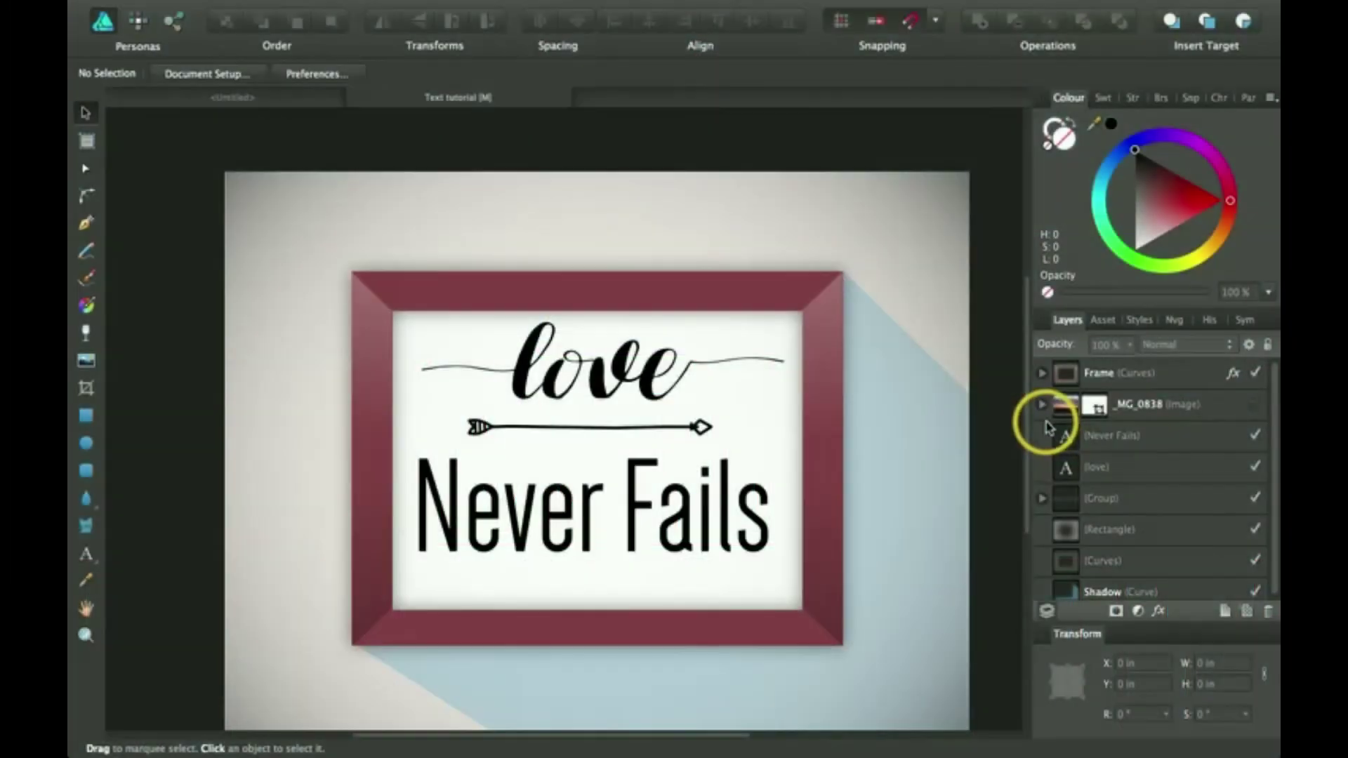
Step: Review the framed 'love / Never Fails' artwork and switch to the Frame Text Tool
scroll(987, 469, "down", 2)
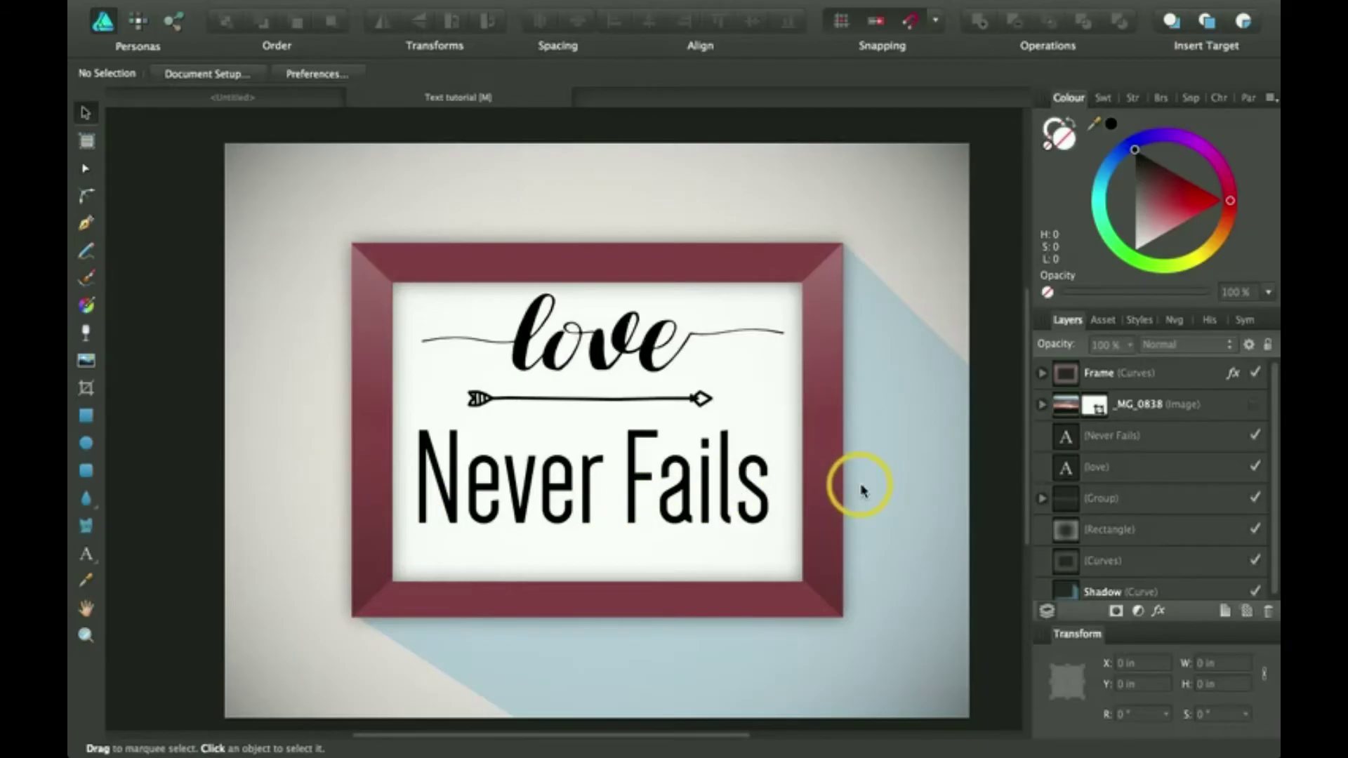
key("t")
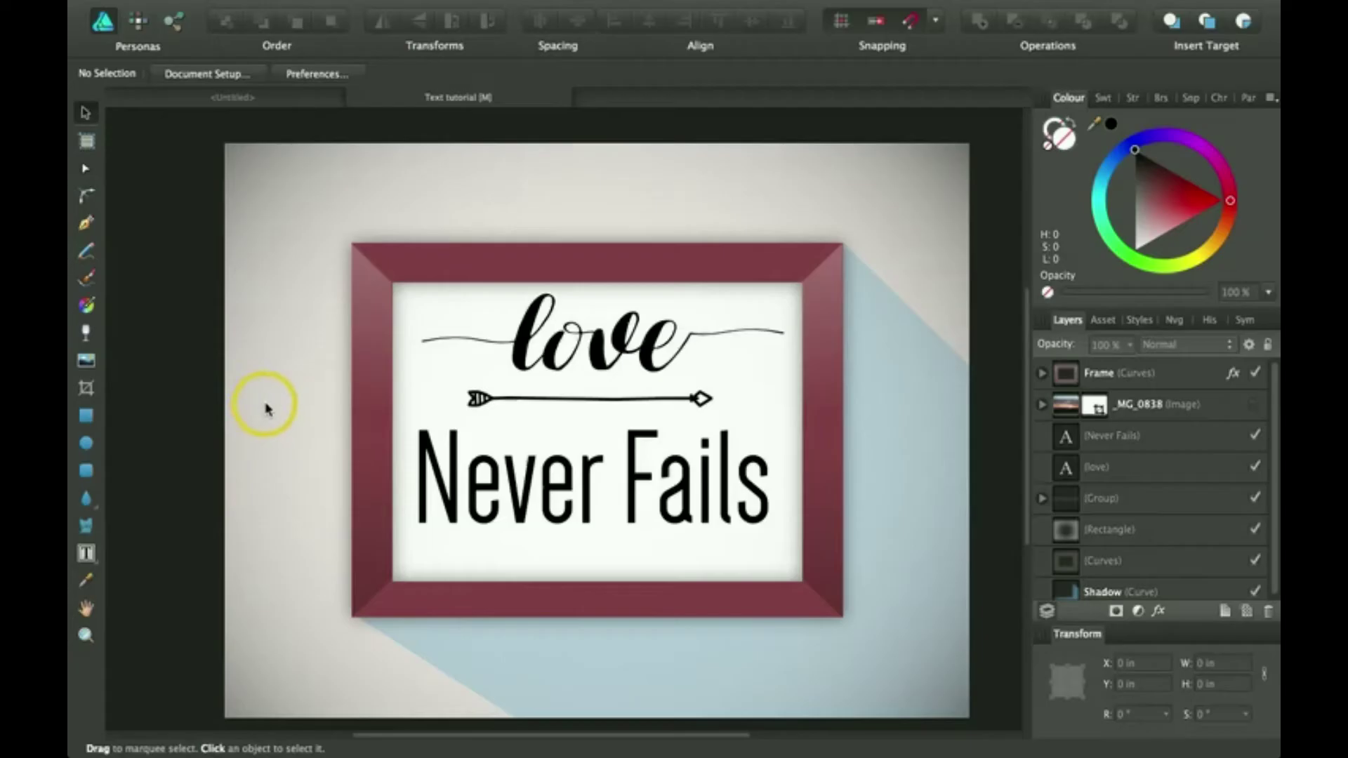
Step: Toggle between the Frame Text and Artistic Text tools, finishing on Artistic Text
key("t")
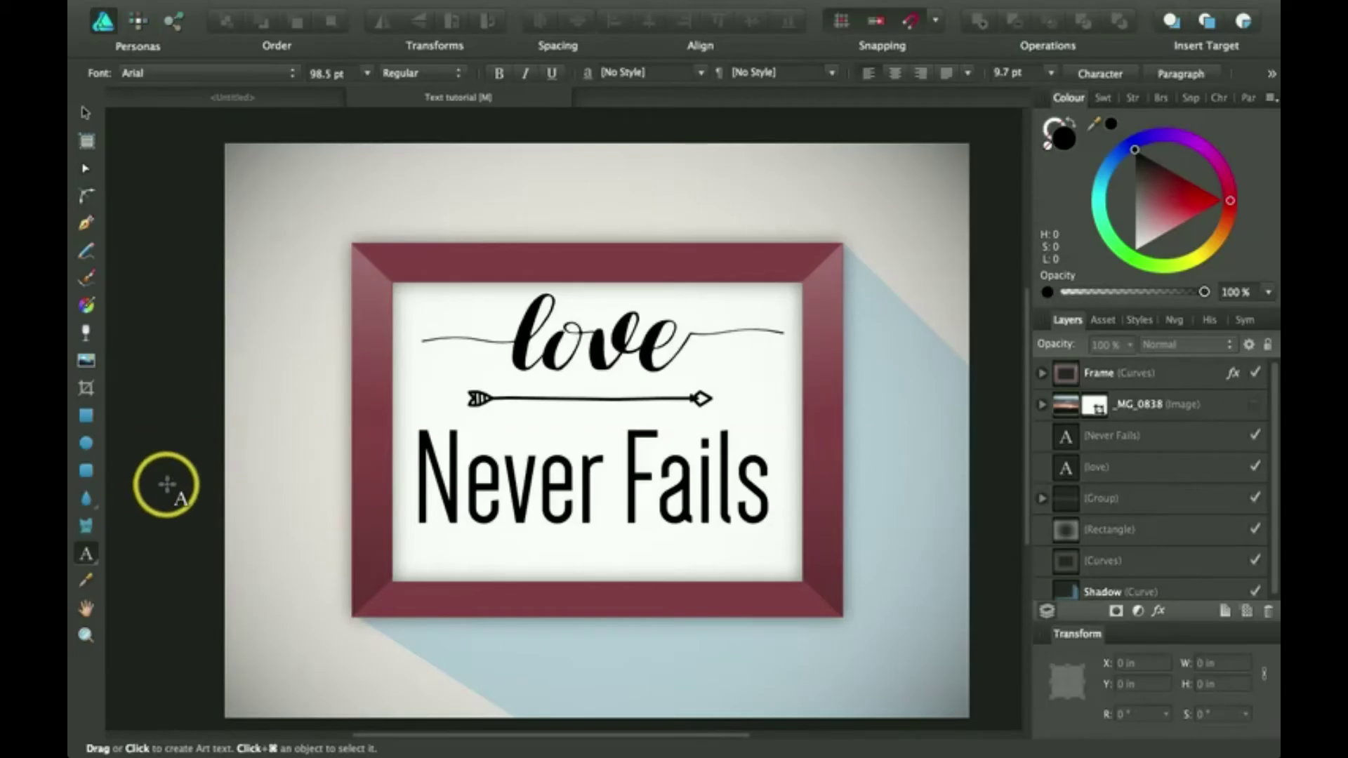
key("t")
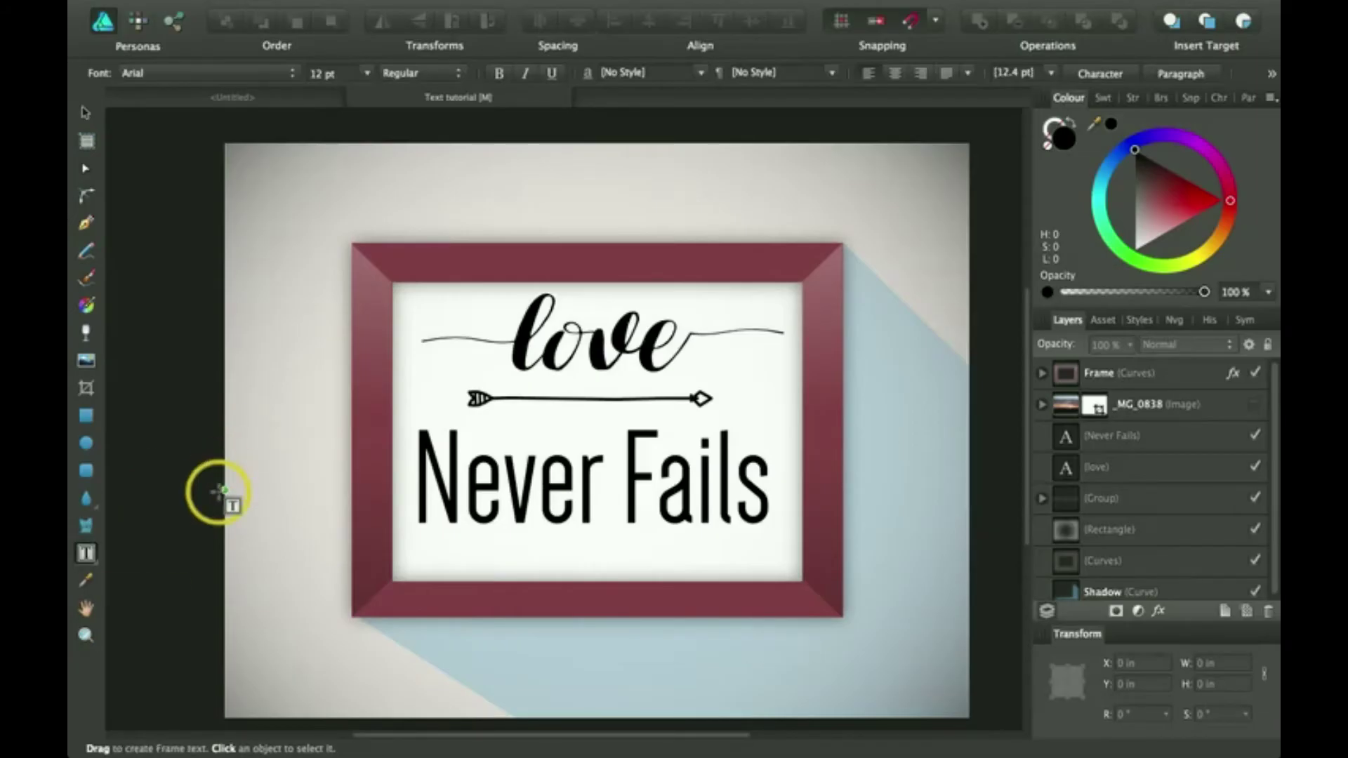
key("t")
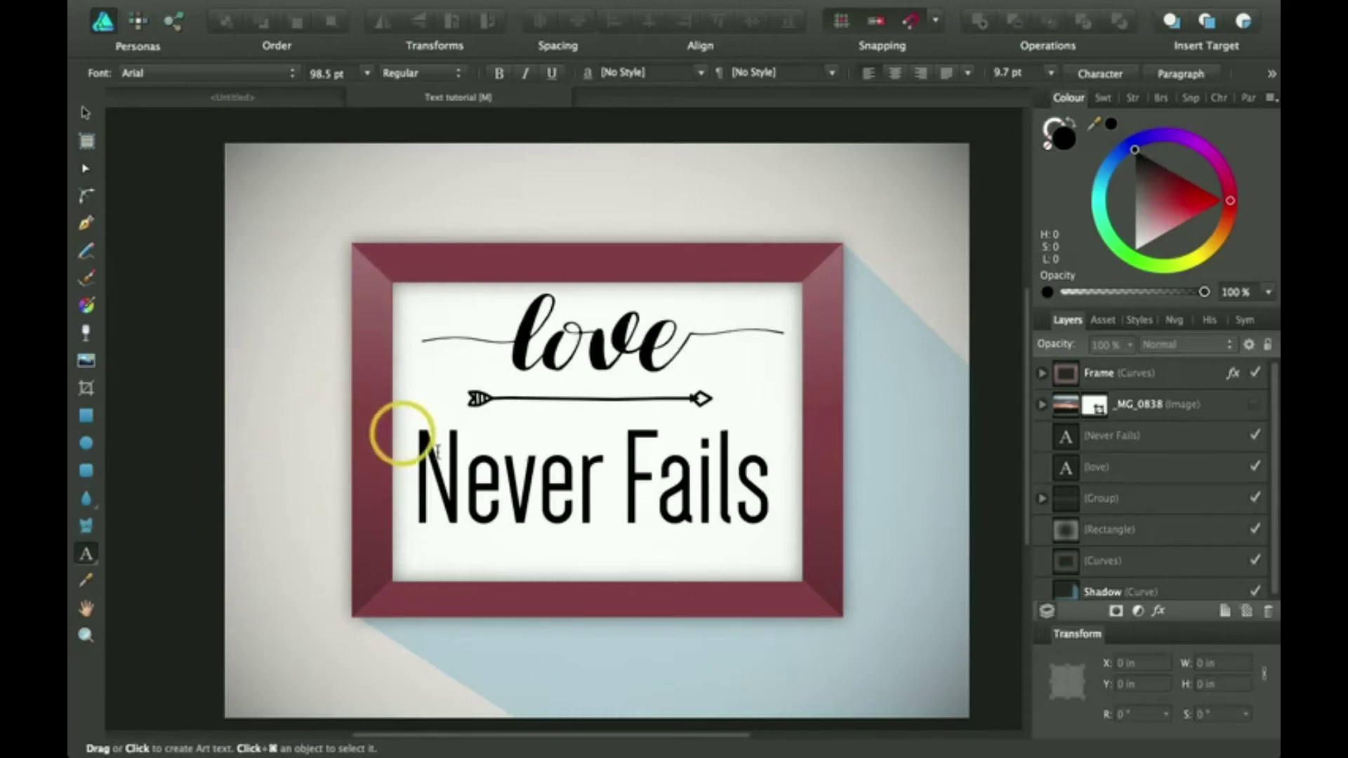
scroll(421, 453, "down", 1)
scroll(450, 456, "right", 1)
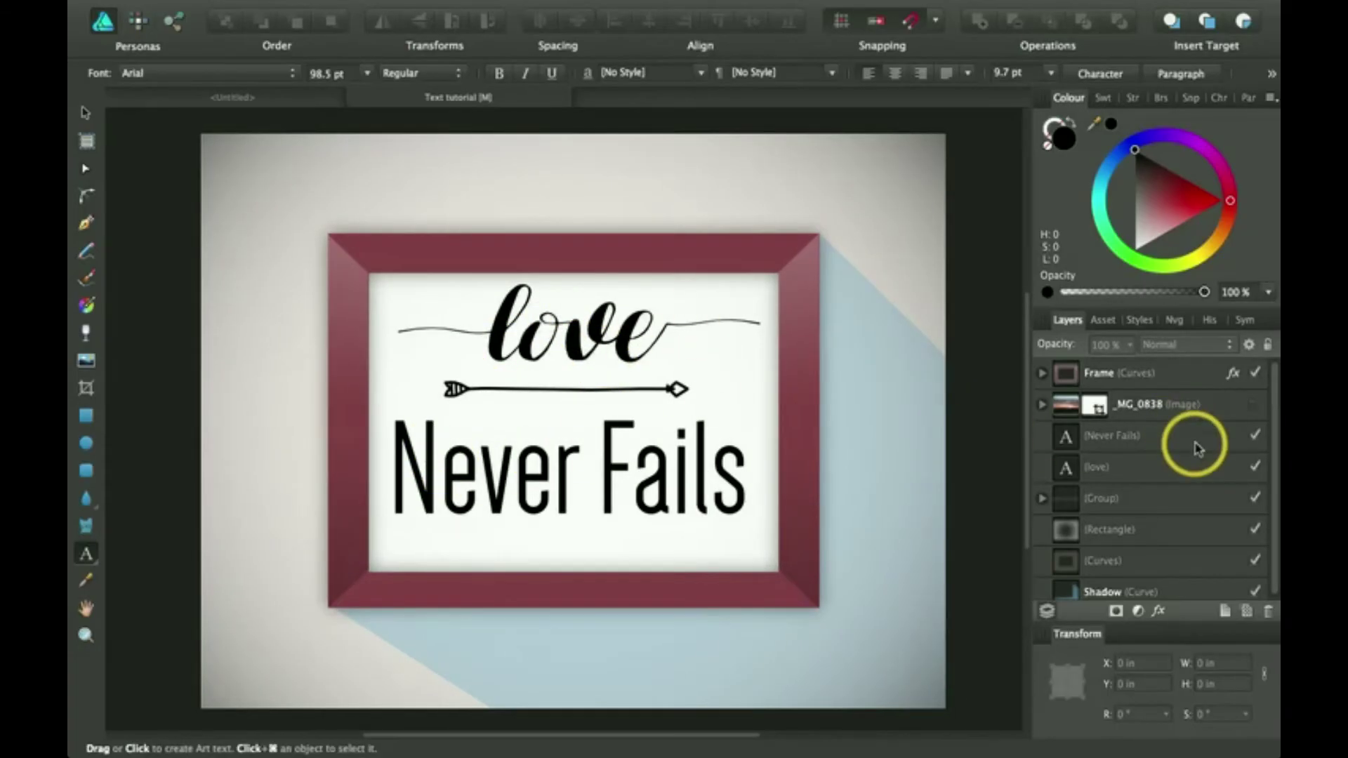
Step: Delete the old 'love' and 'Never Fails' text layers and add new artistic text 'love'
left_click(1166, 448)
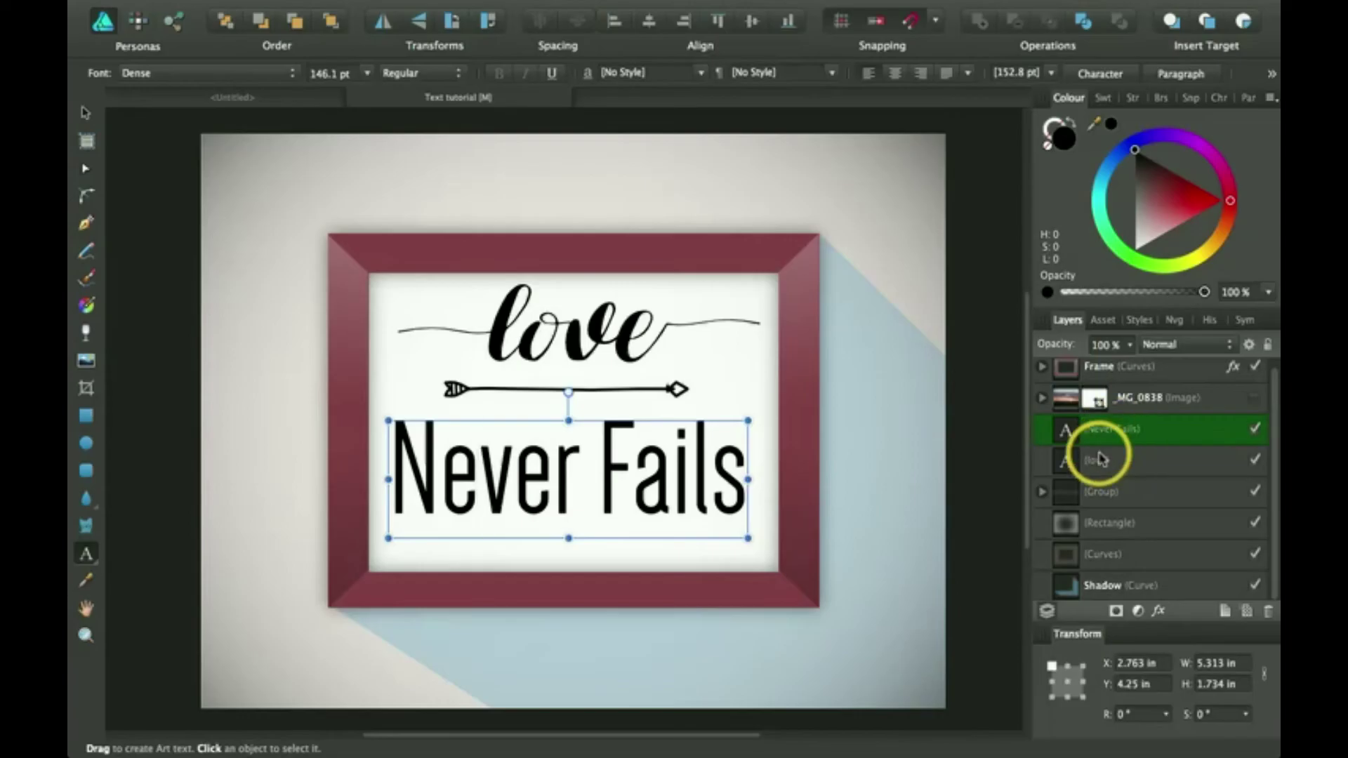
key("BackSpace")
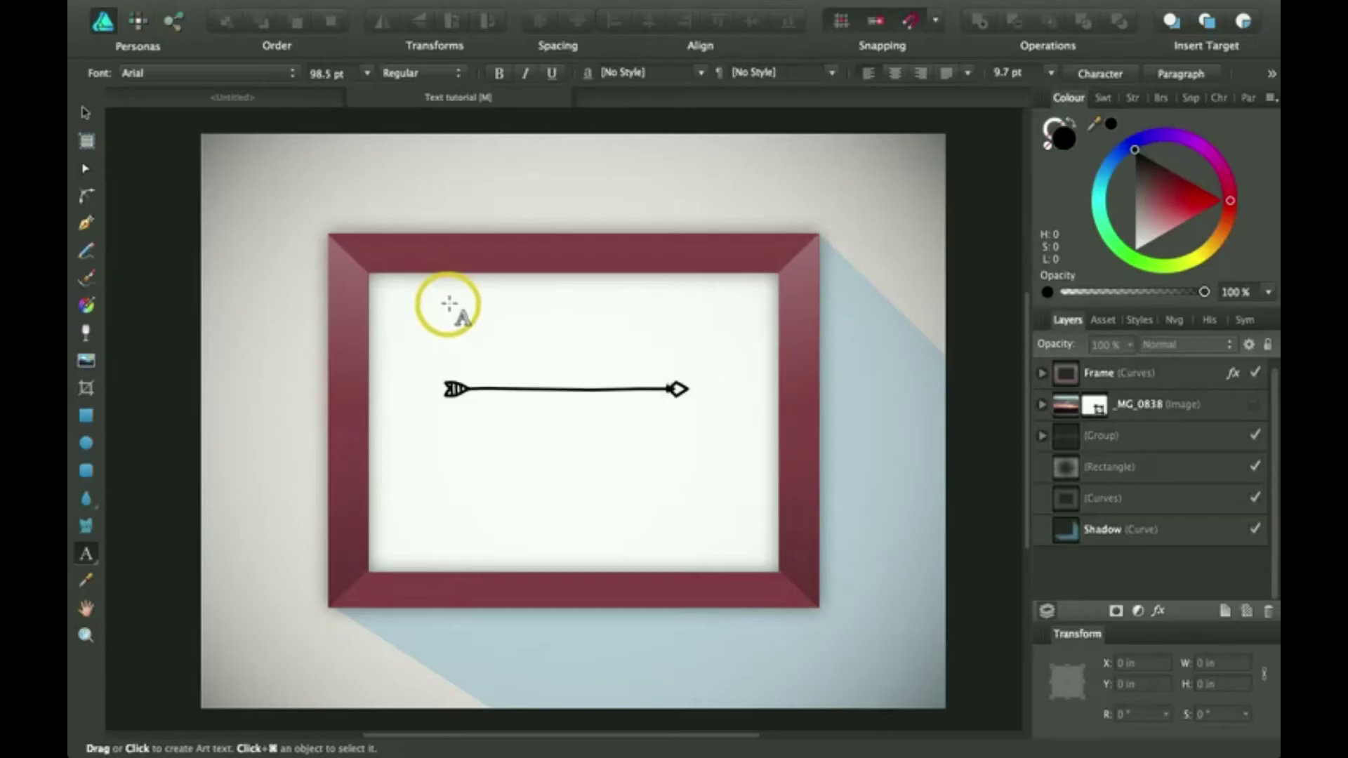
left_click_drag(450, 303, 537, 367)
type("love")
key("Escape")
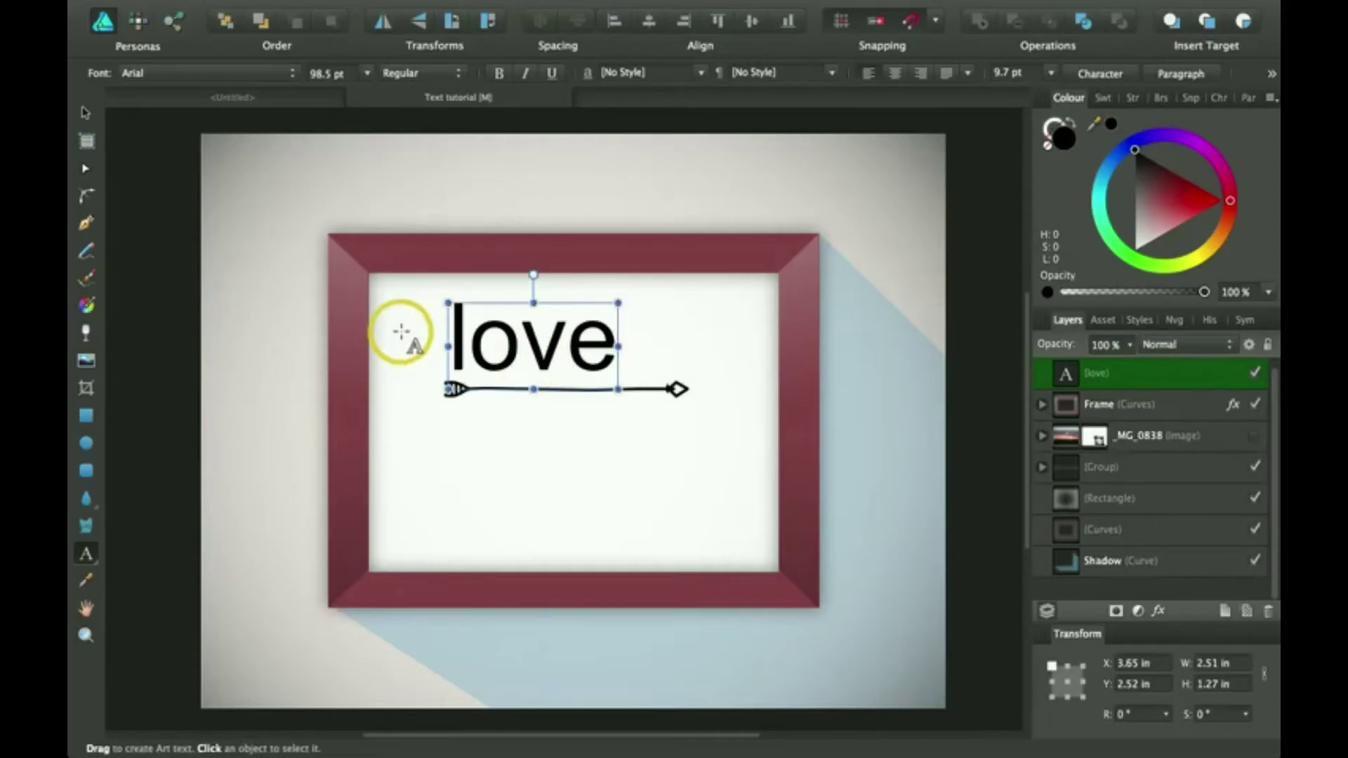
key("Escape")
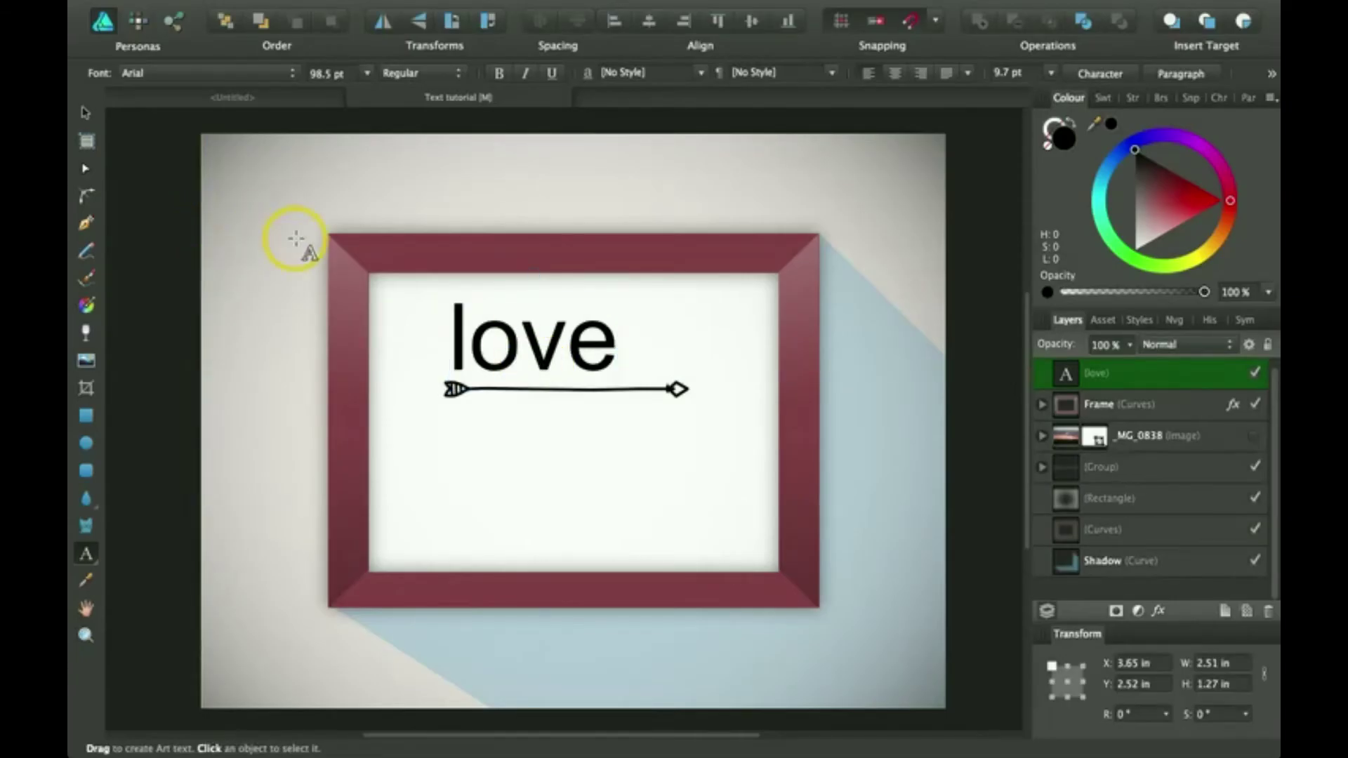
Step: Move the new 'love' text above the arrow and centre it horizontally on the page
key("Escape")
key("v")
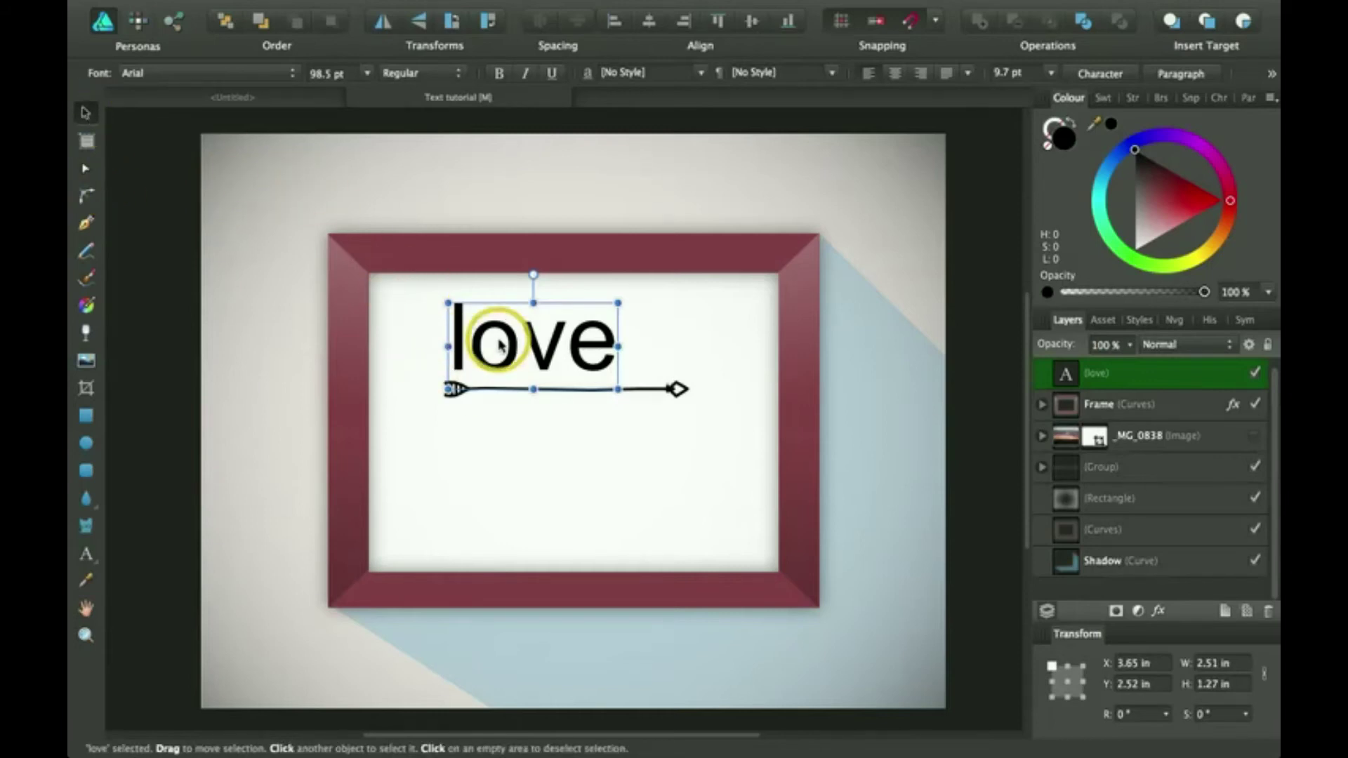
left_click_drag(480, 344, 521, 325)
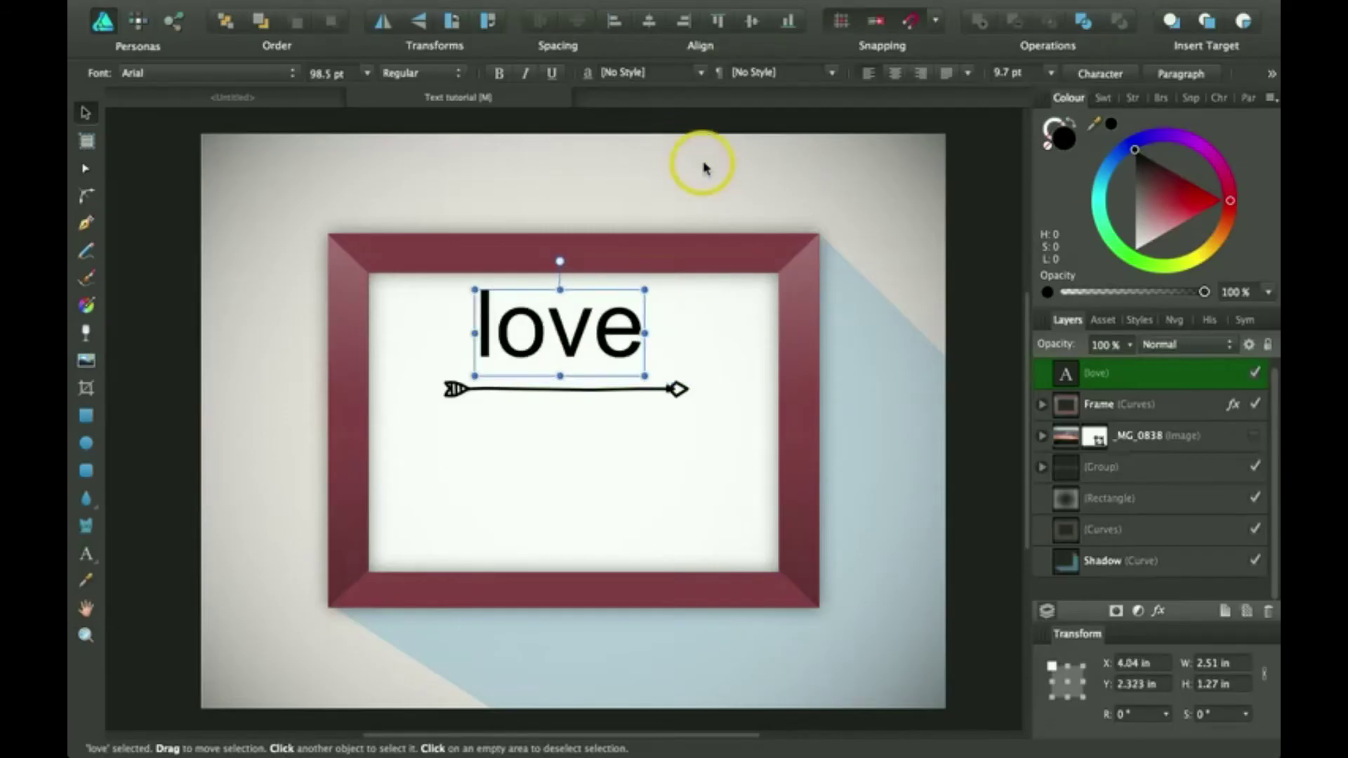
left_click(649, 23)
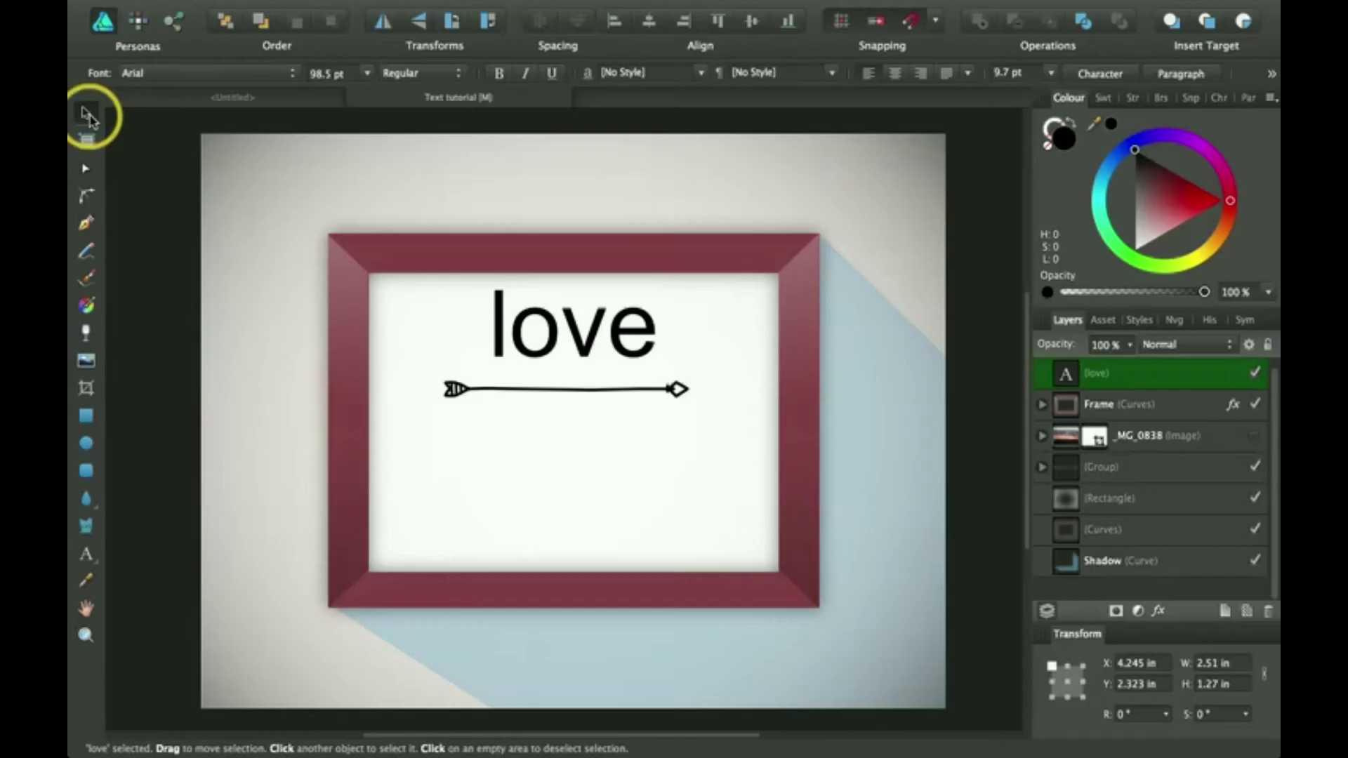
Step: Set 'love' in the Lauren font, enlarge it to about 134.5 pt, and centre it above the arrow
left_click(295, 74)
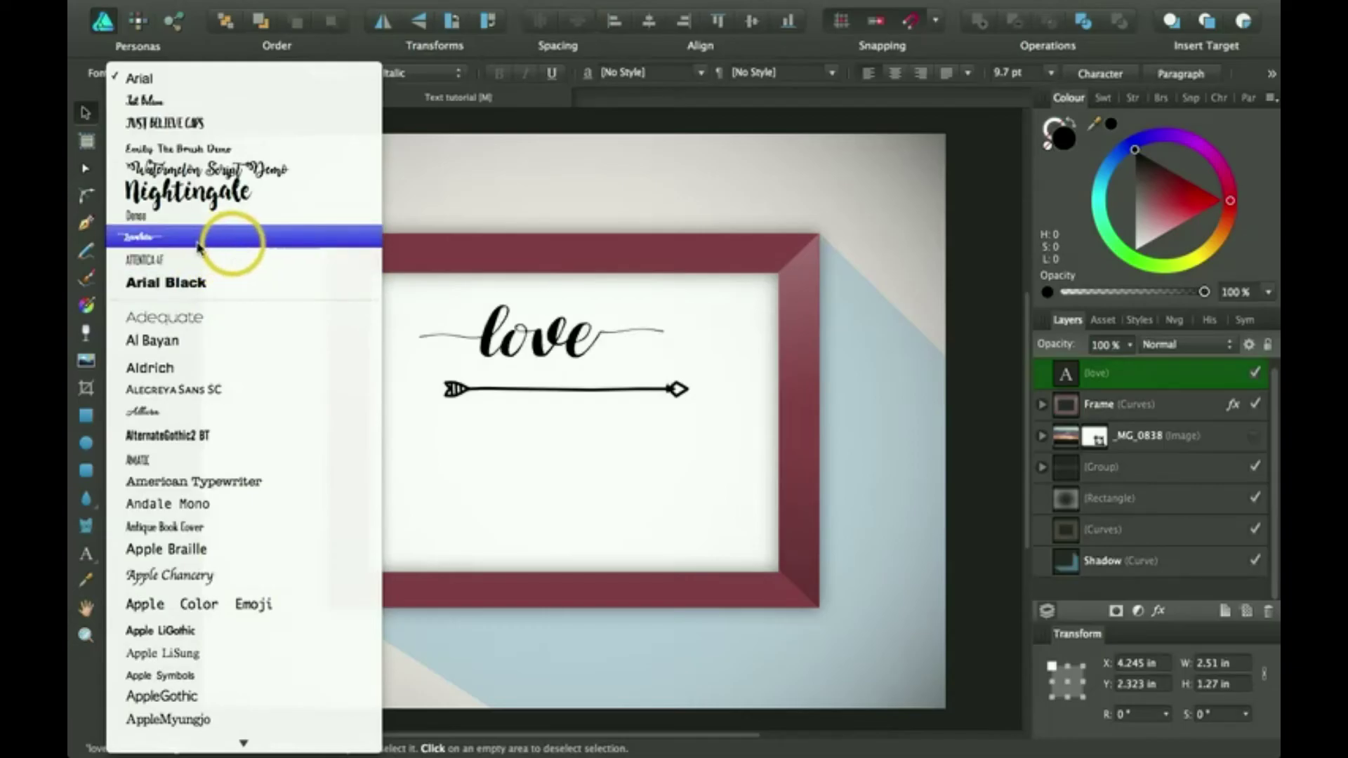
left_click(197, 242)
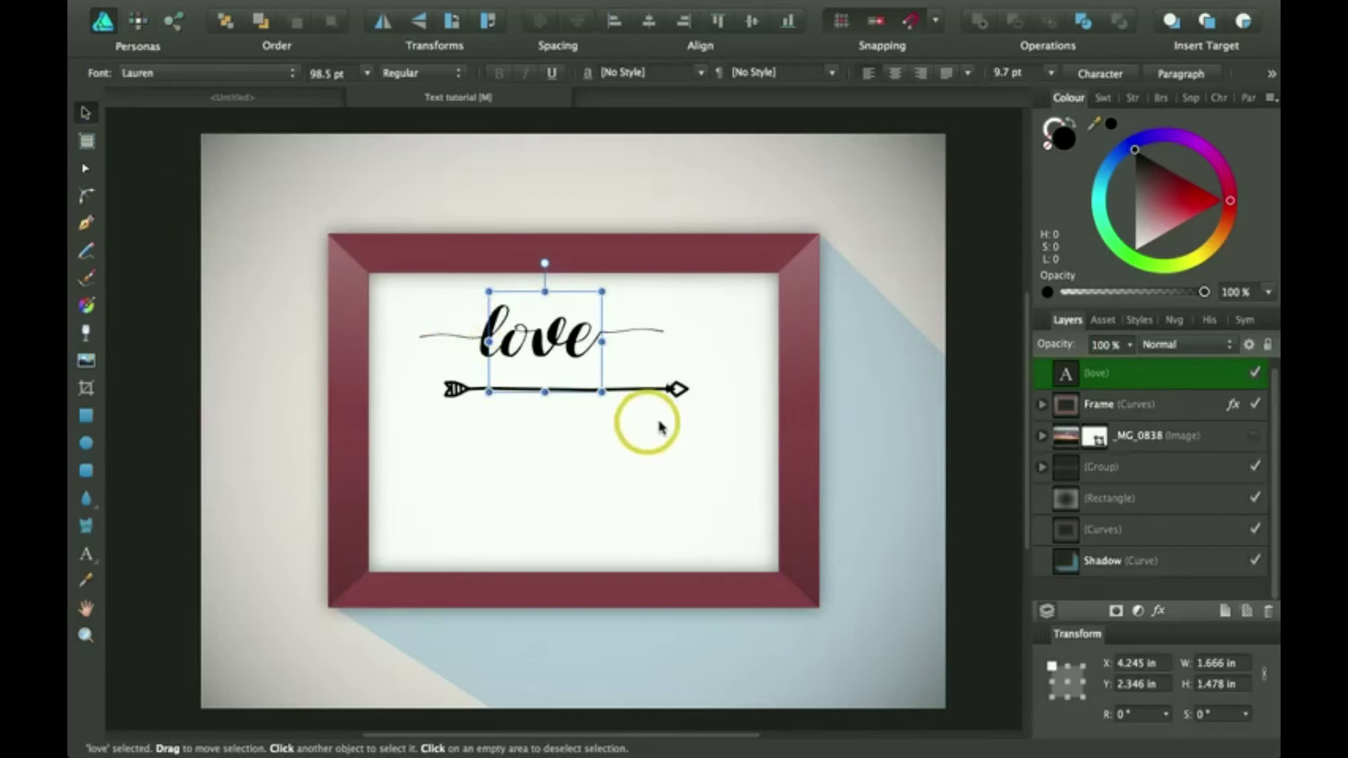
left_click_drag(602, 391, 640, 403)
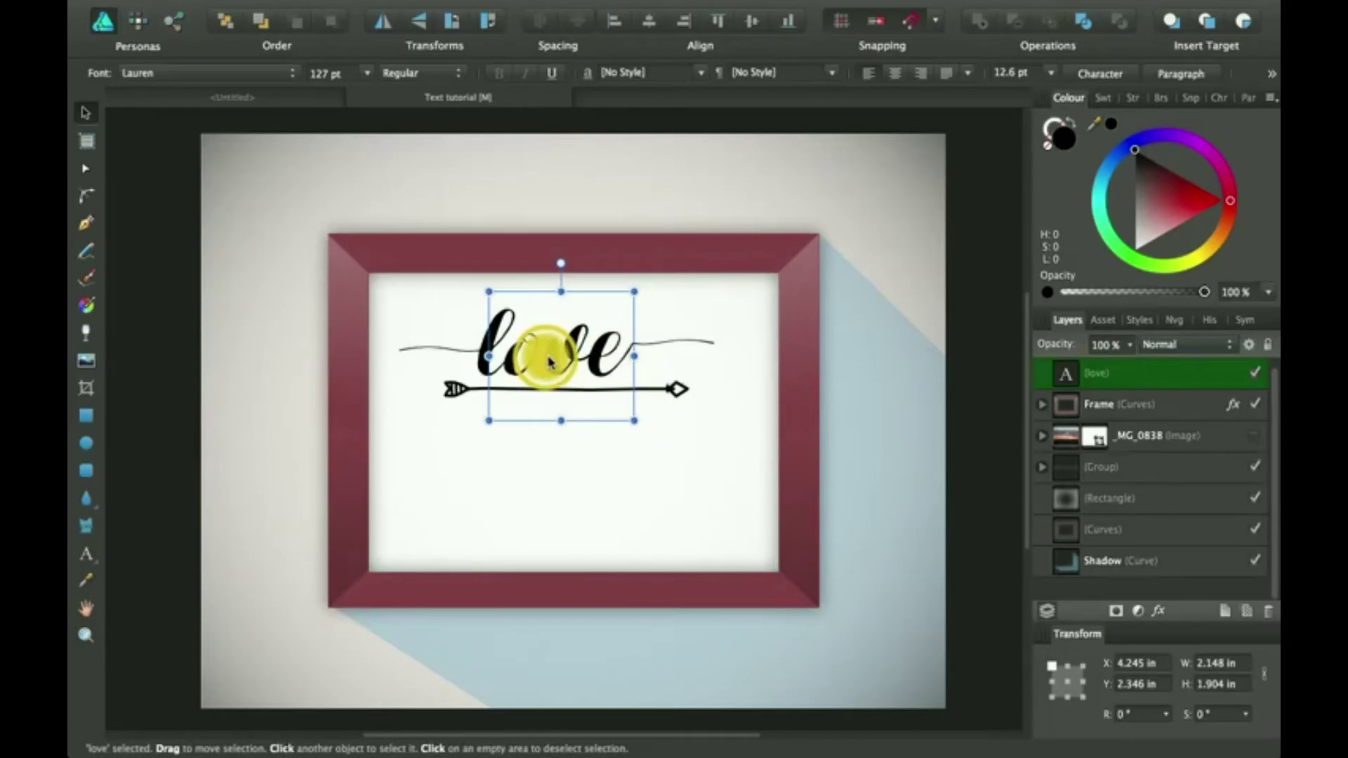
left_click_drag(548, 361, 561, 353)
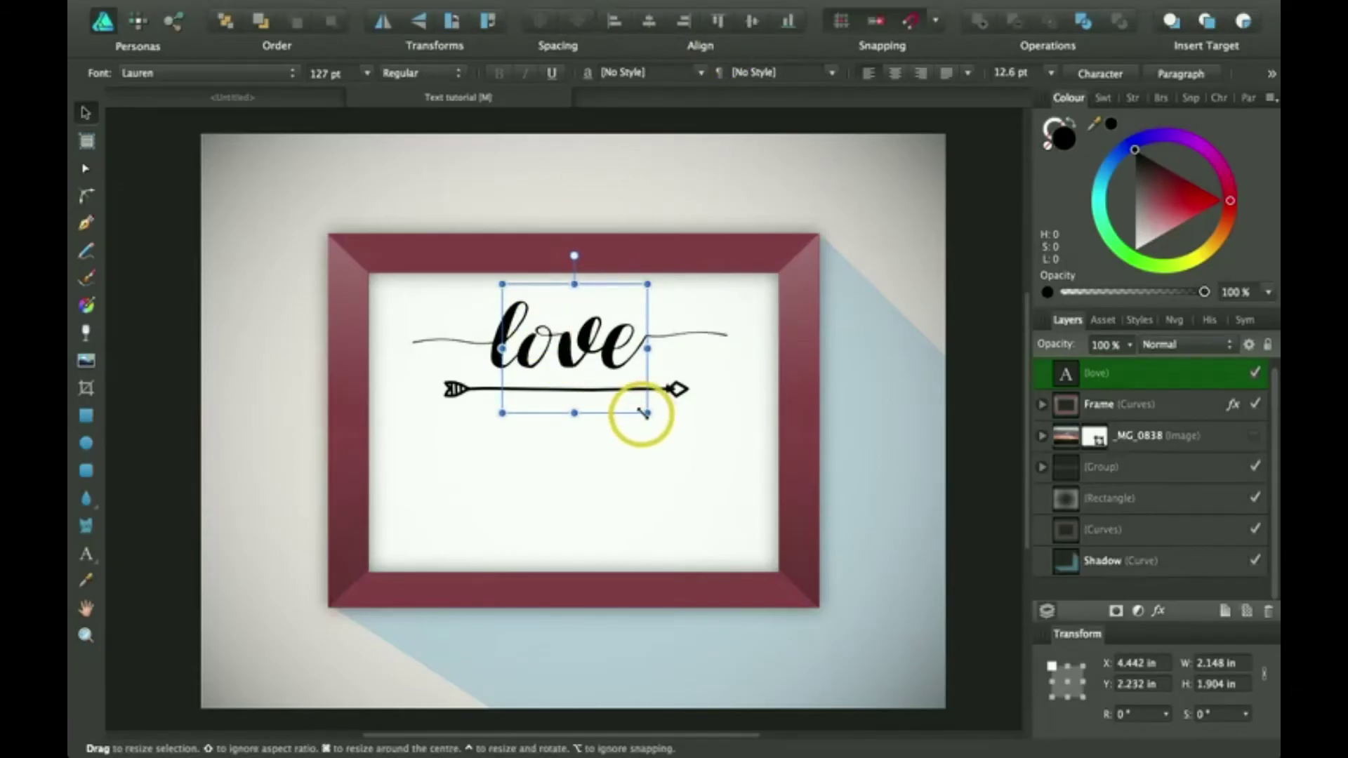
left_click_drag(647, 413, 655, 422)
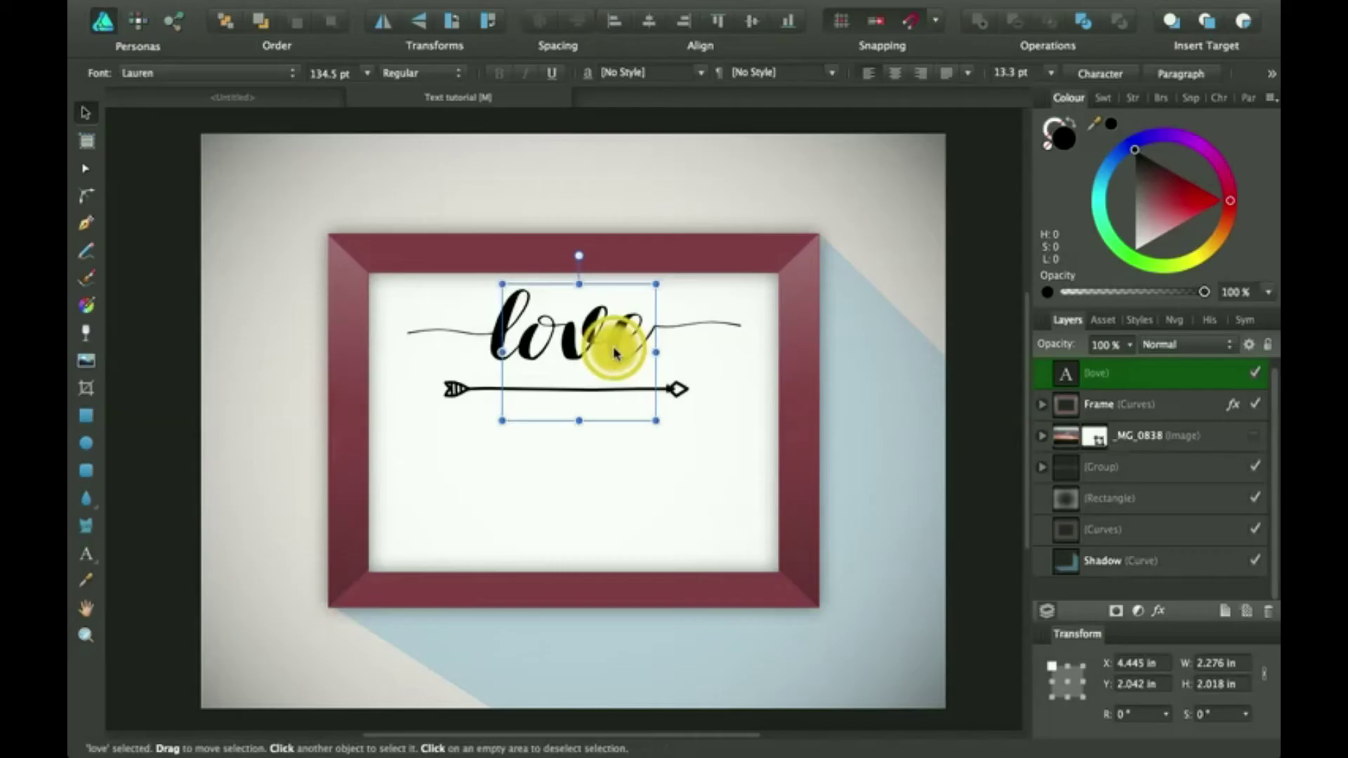
left_click_drag(613, 347, 610, 330)
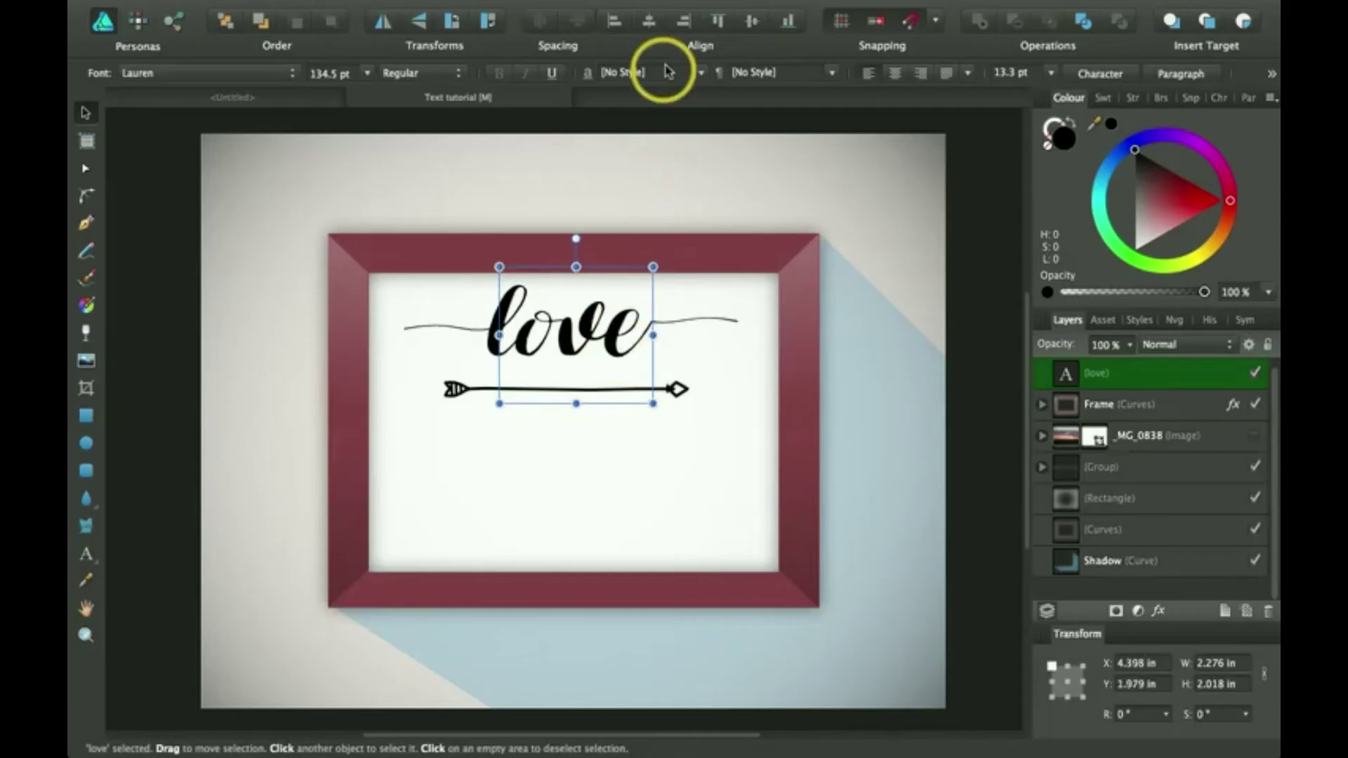
left_click(647, 22)
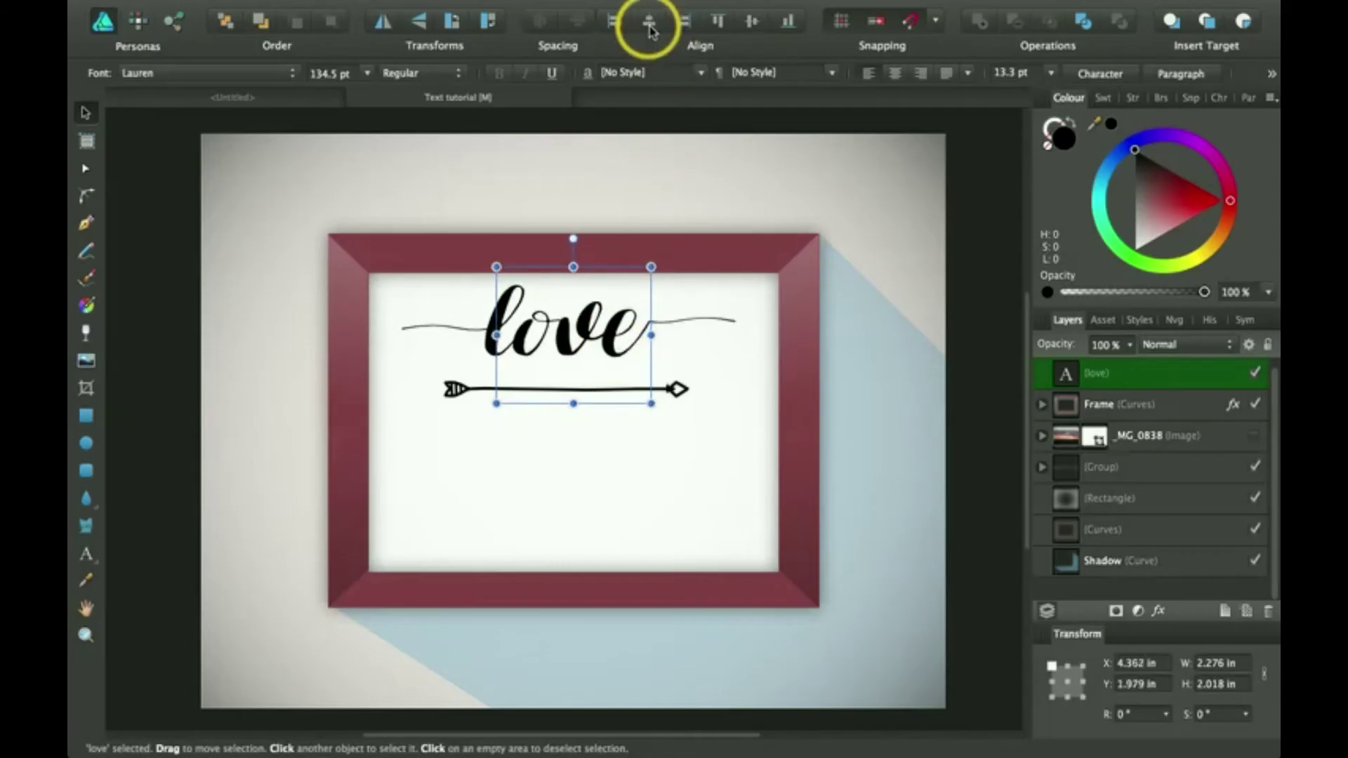
Step: Add artistic text 'Neve fai' below the arrow, then move and resize it inside the frame
left_click(87, 556)
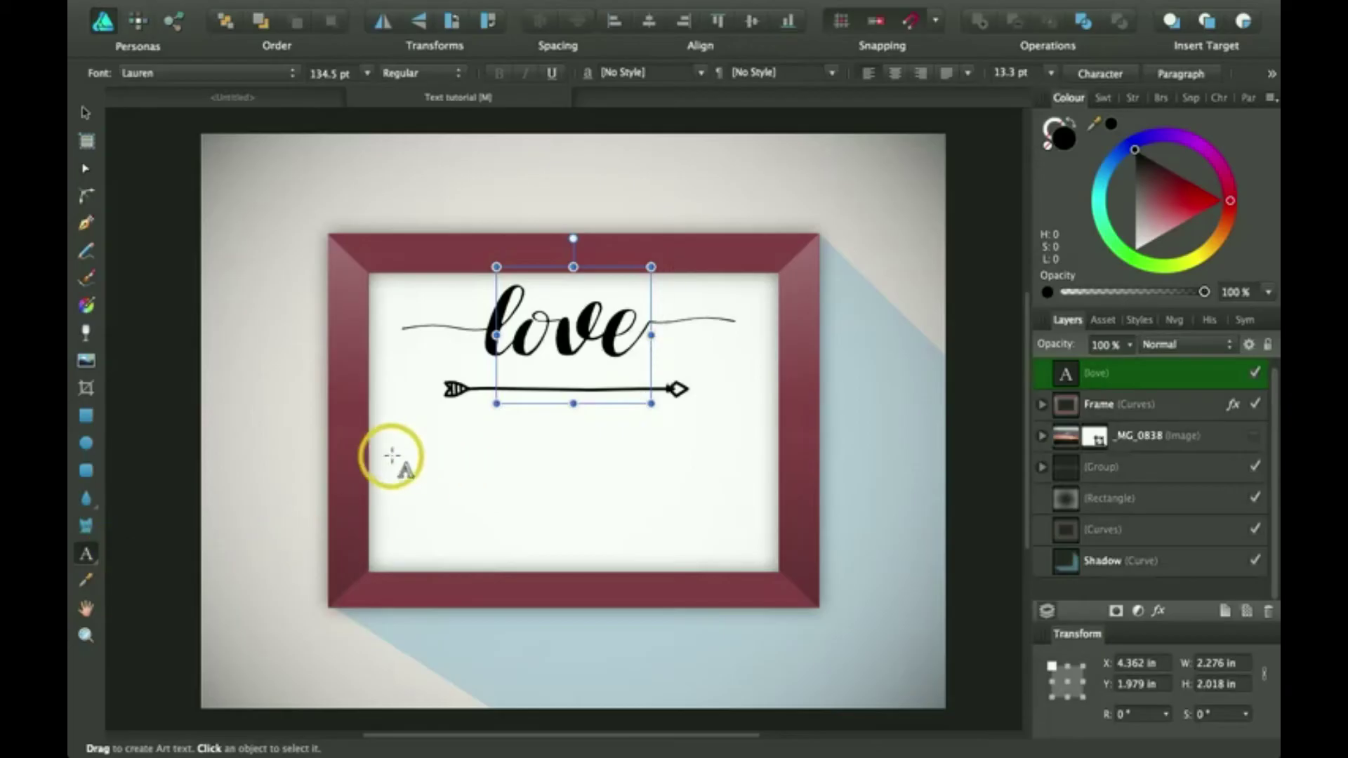
left_click_drag(421, 463, 548, 558)
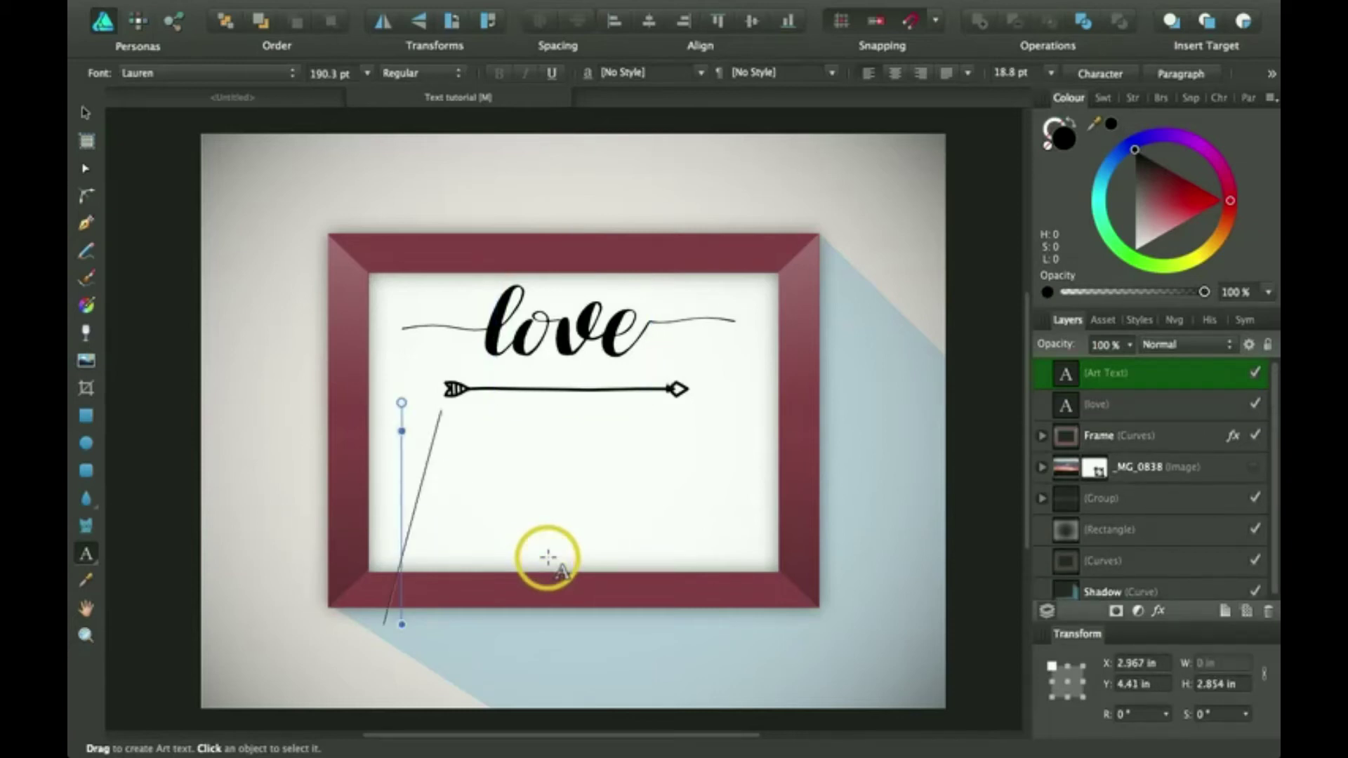
left_click_drag(414, 495, 457, 624)
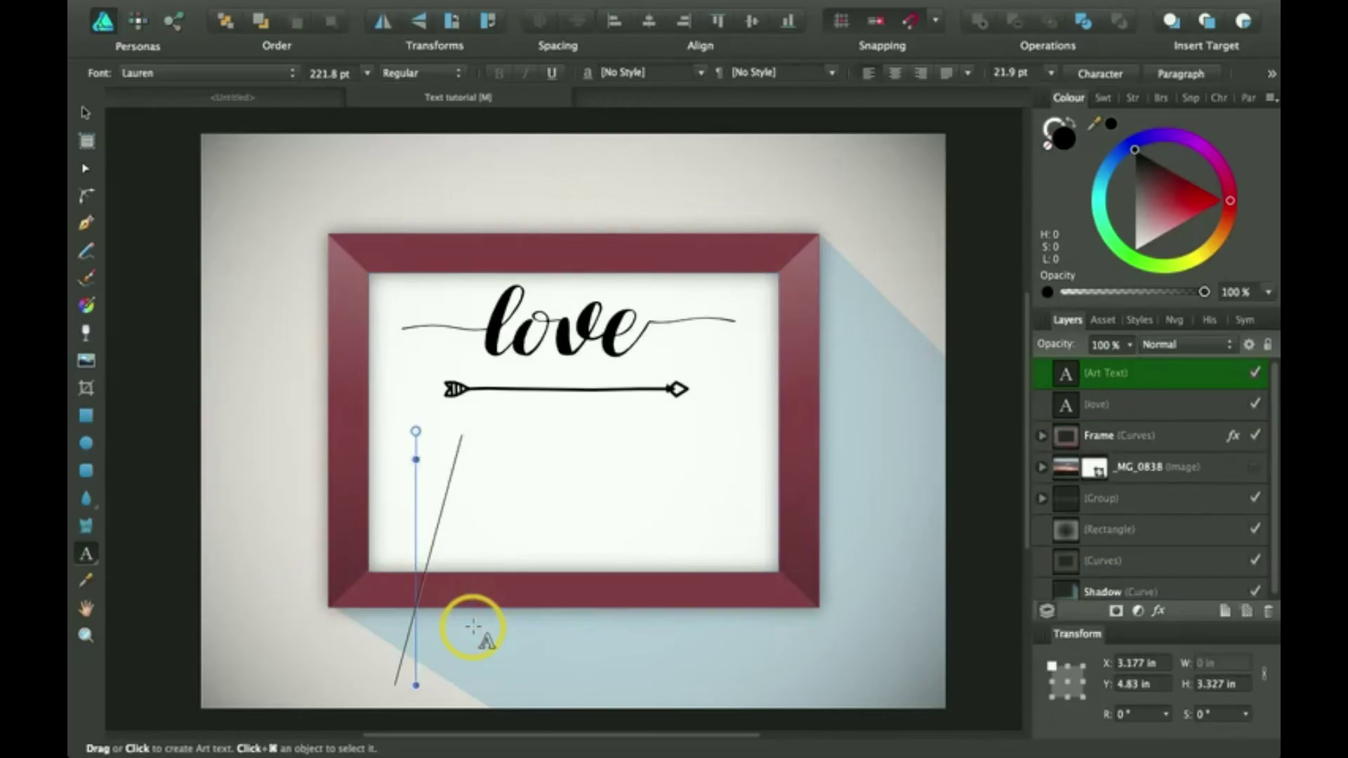
type("Neve fai")
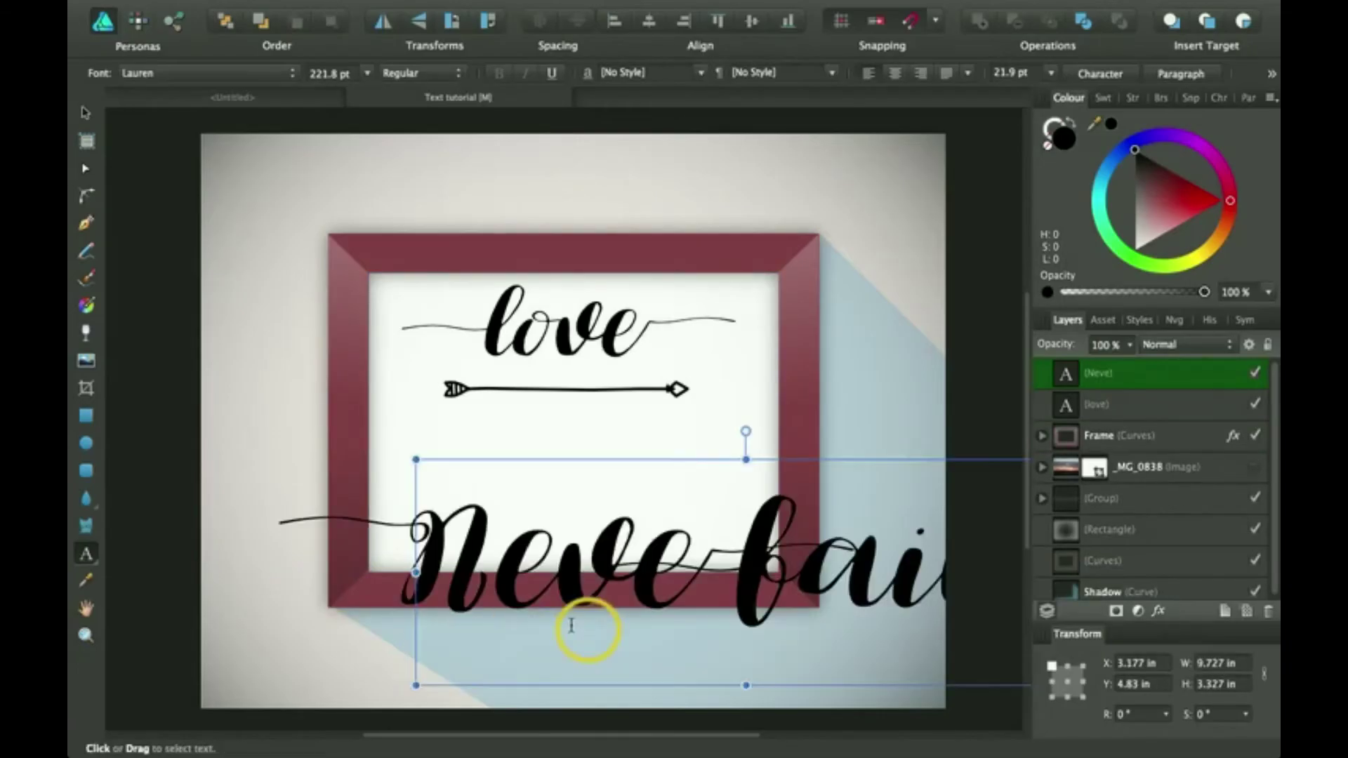
left_click(85, 113)
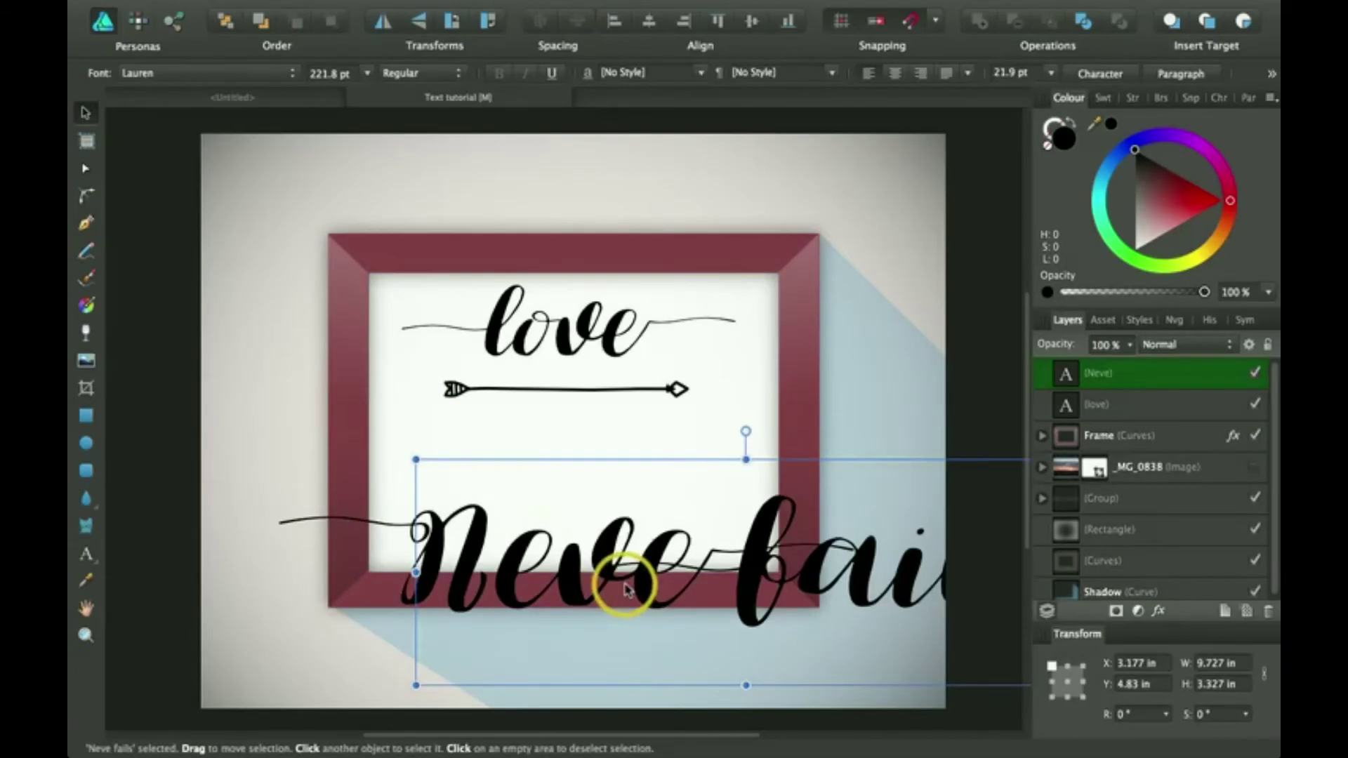
left_click_drag(625, 589, 487, 491)
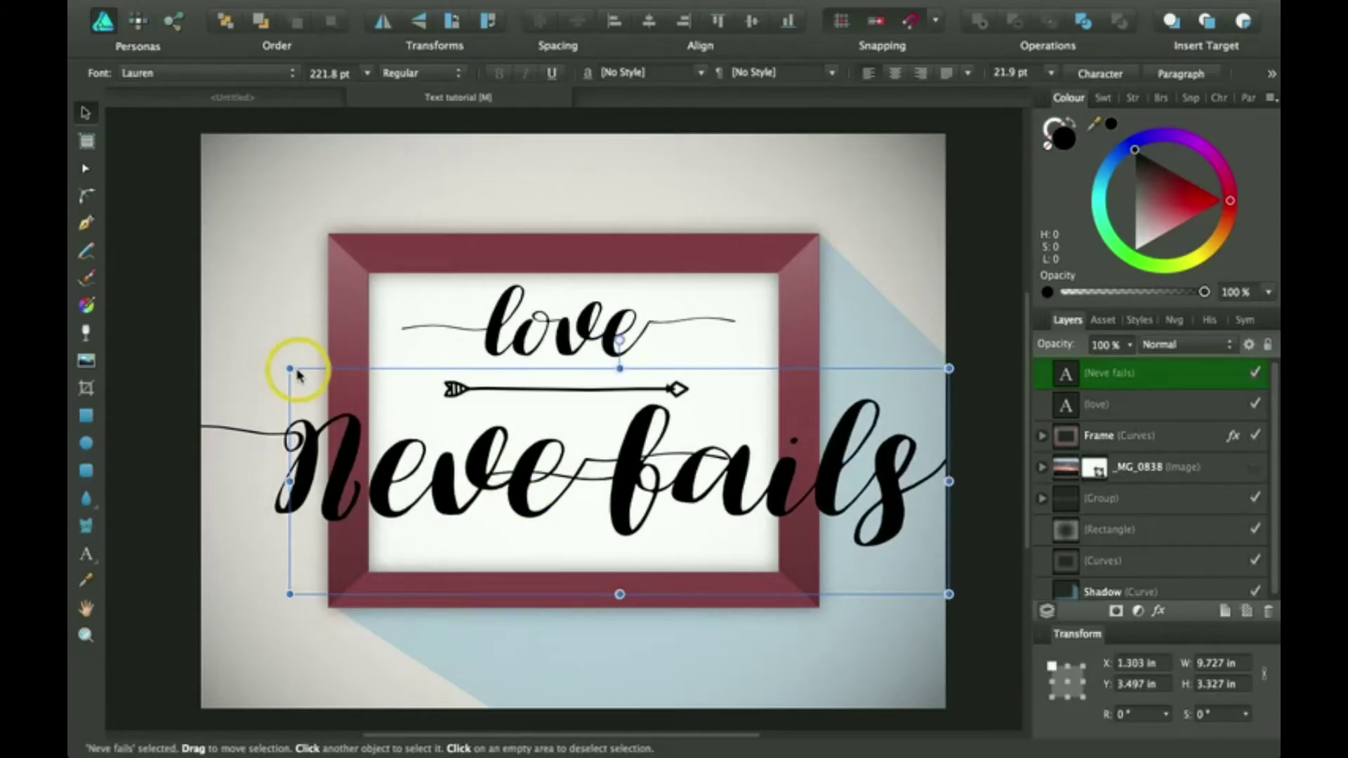
left_click_drag(290, 368, 525, 486)
left_click_drag(737, 490, 565, 493)
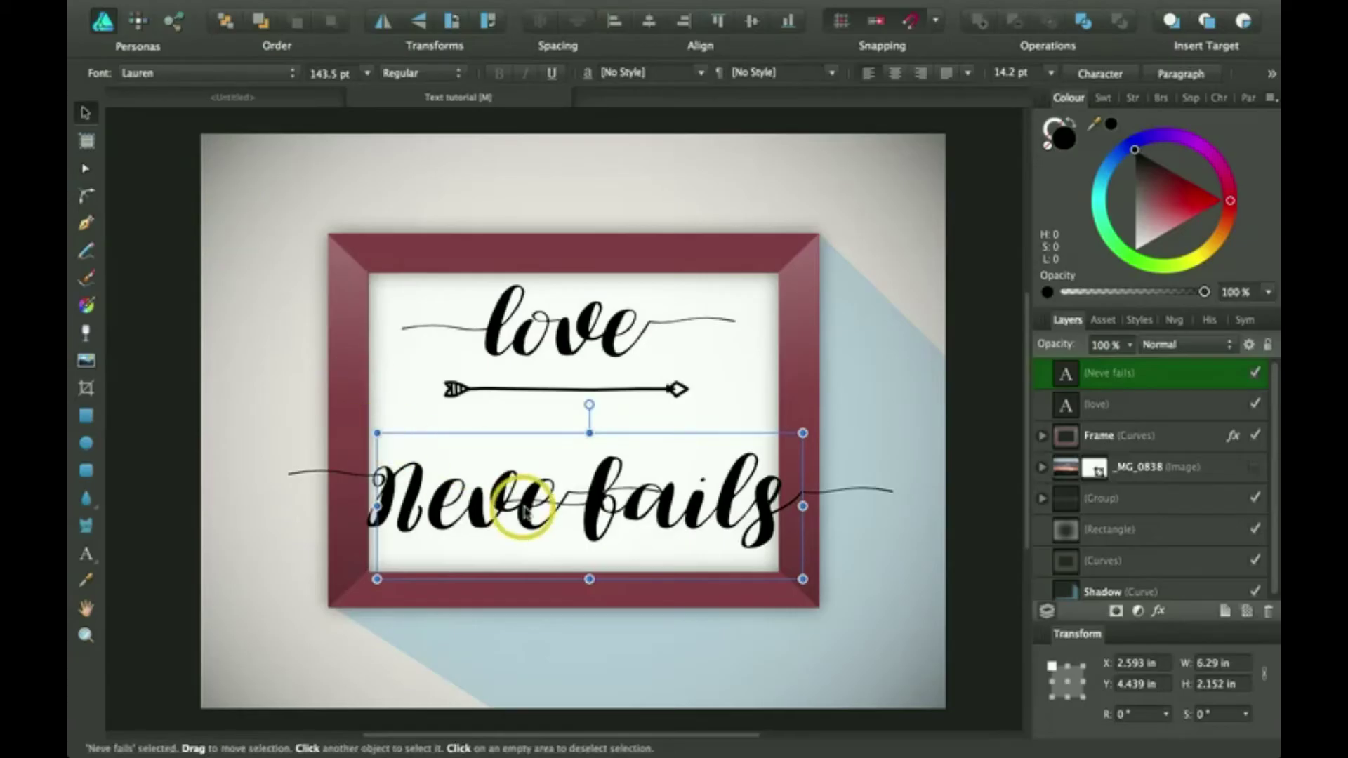
Step: Tilt the text, then undo the rotation twice so it sits level at 0°
mouse_move(589, 405)
left_mouse_down()
mouse_move(566, 402)
mouse_move(593, 388)
mouse_move(596, 405)
left_mouse_up()
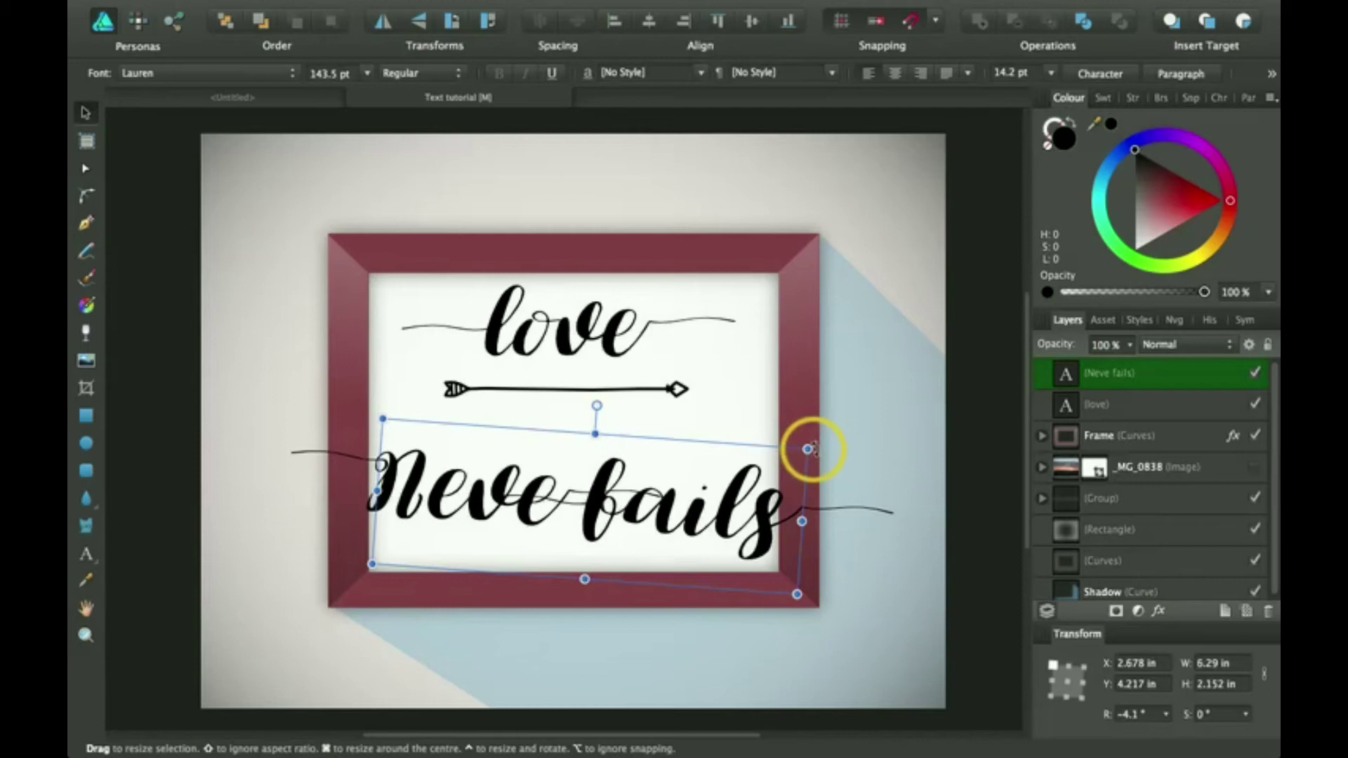
left_click_drag(807, 445, 795, 425)
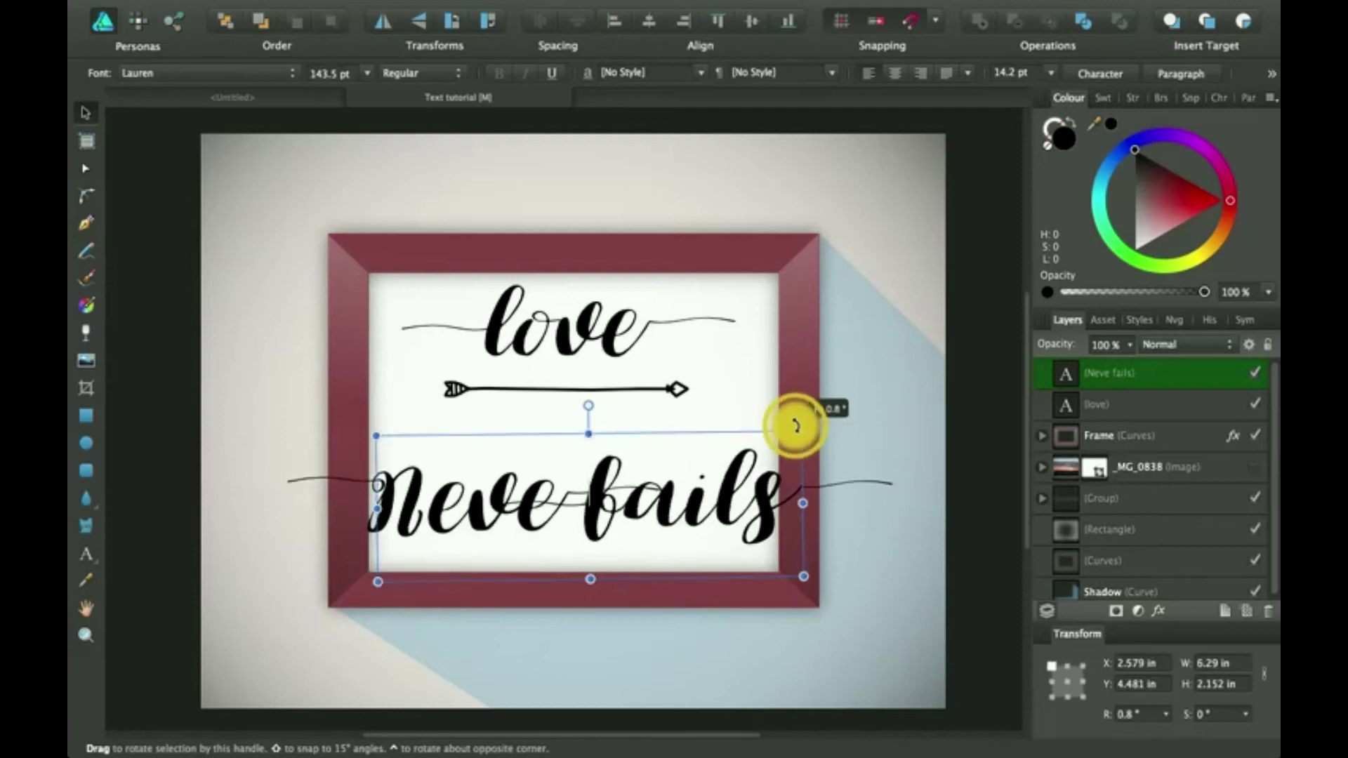
key("super+z")
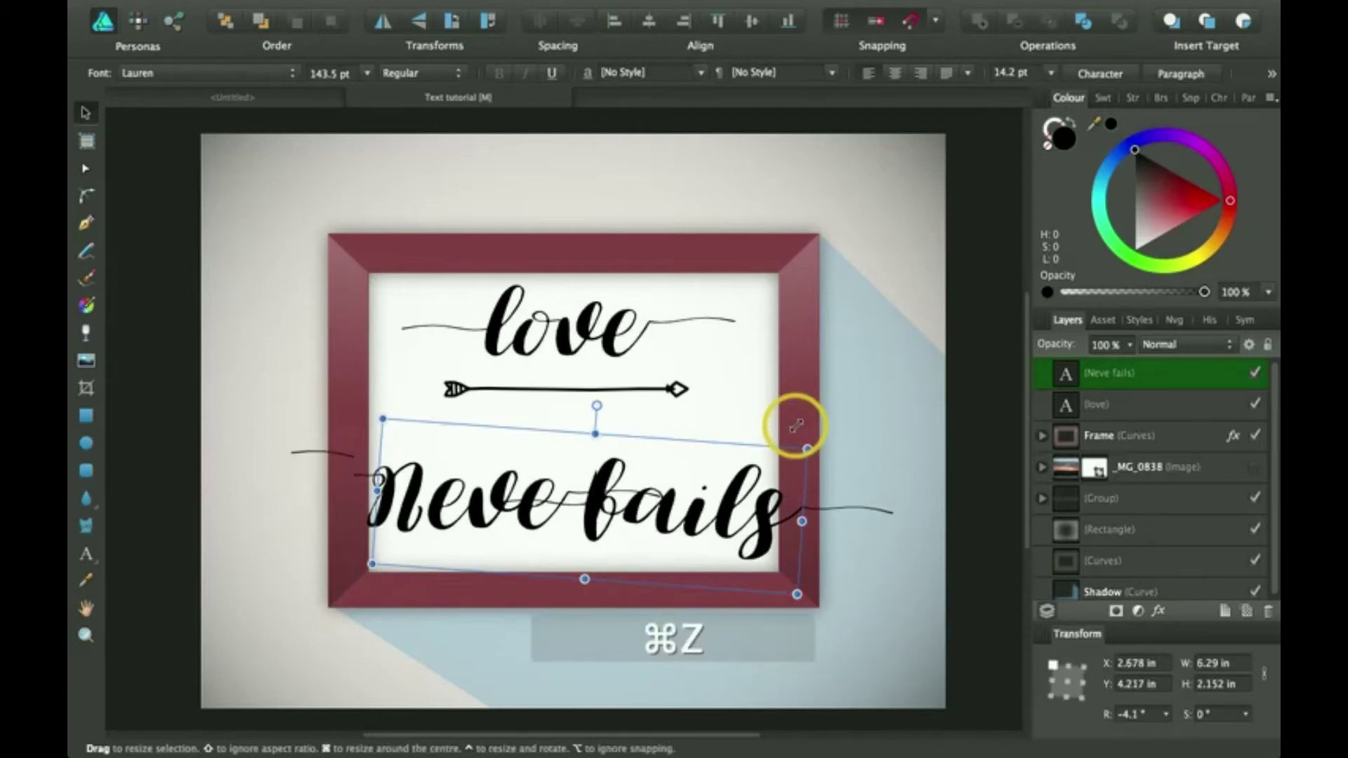
key("super+z")
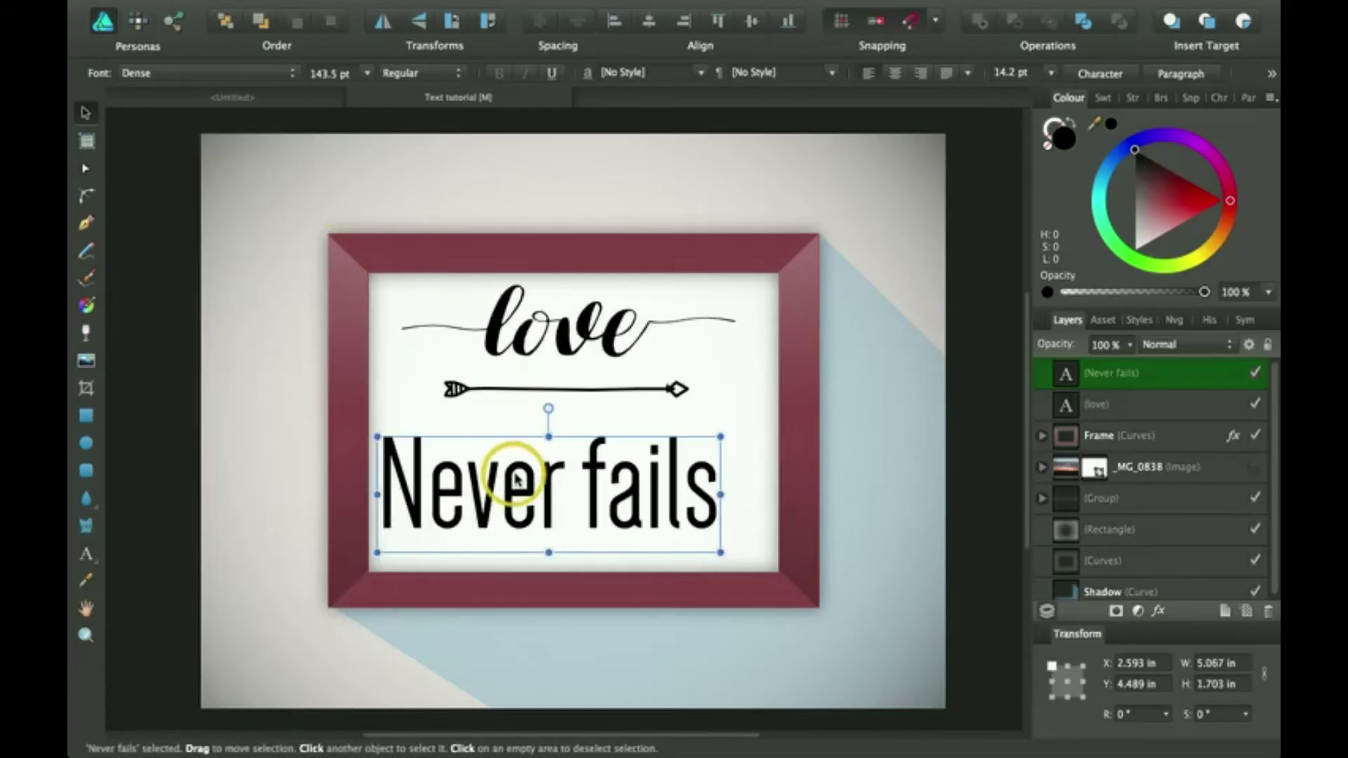
Step: Enlarge 'Never fails' and centre it horizontally beneath the arrow, then select the background rectangle
left_click_drag(516, 477, 533, 478)
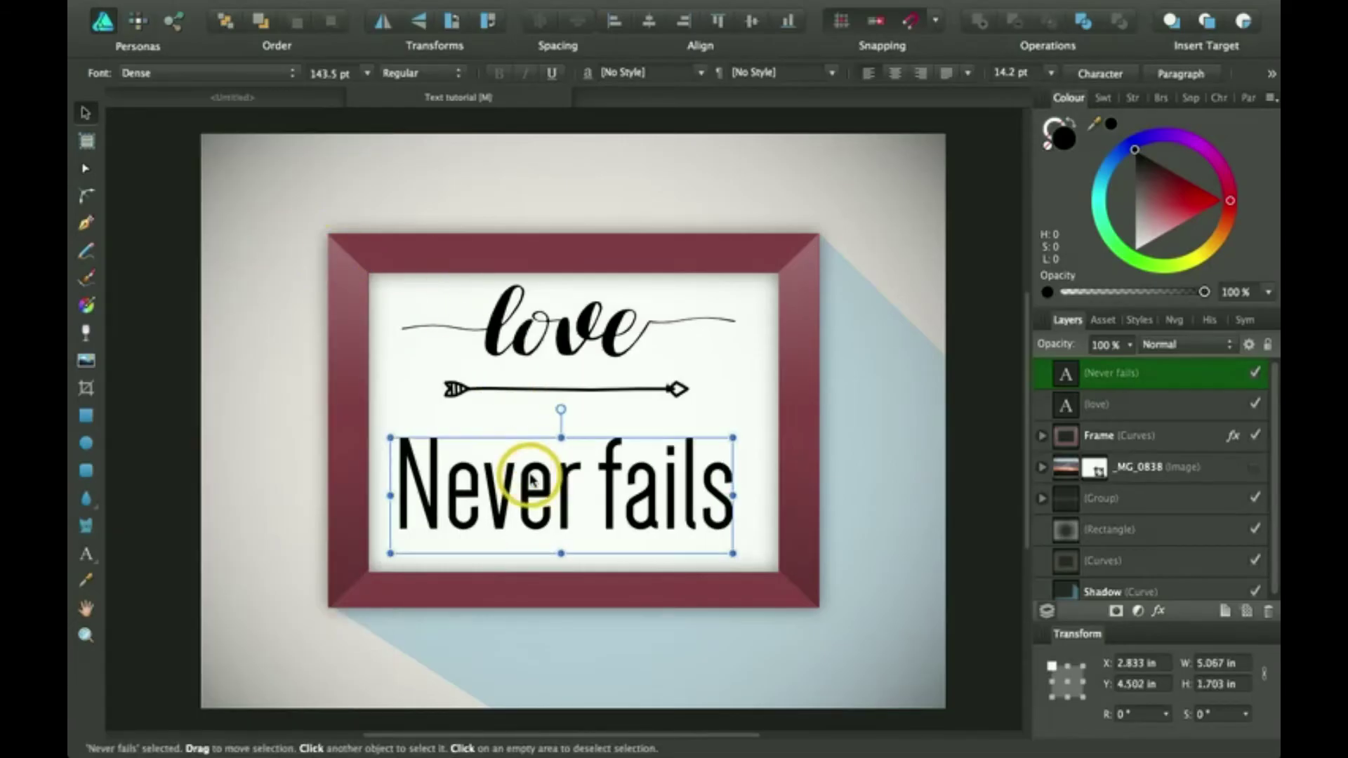
left_click(649, 21)
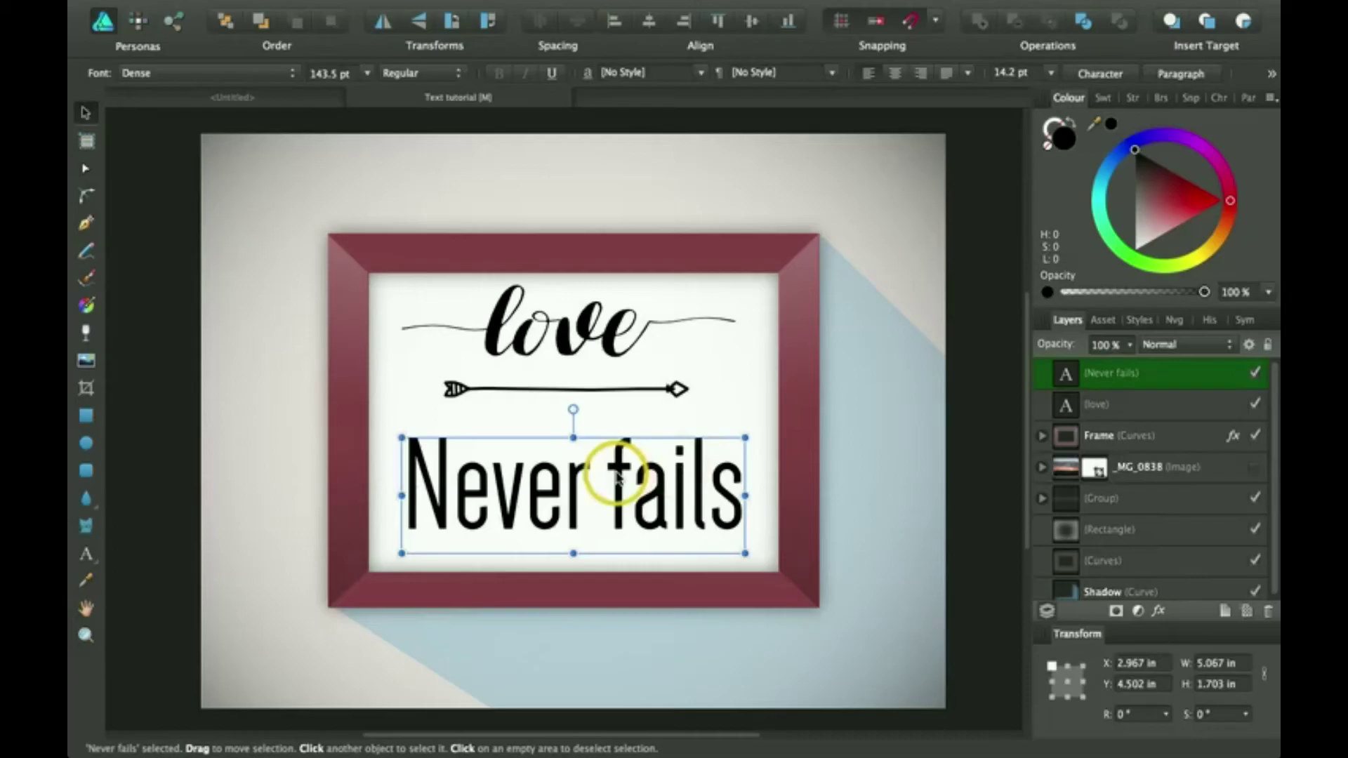
left_click_drag(590, 478, 591, 481)
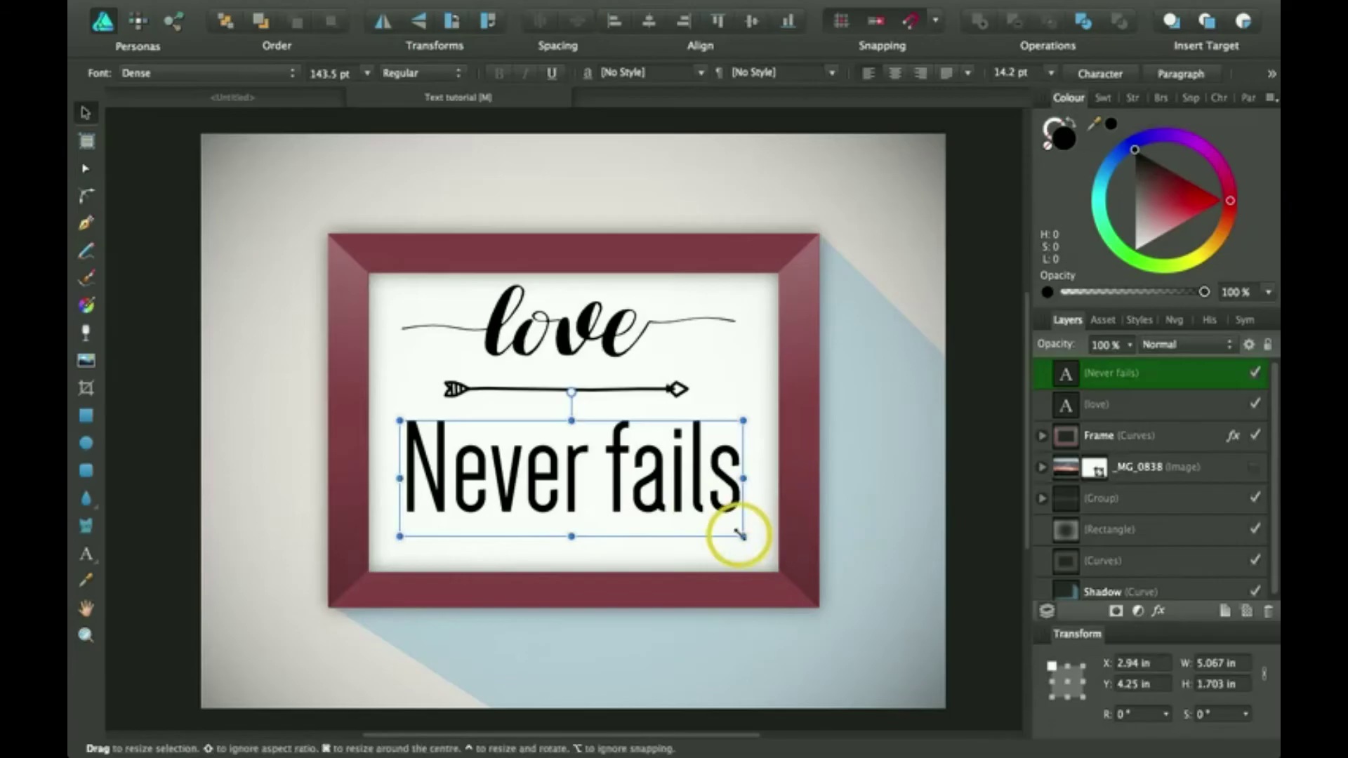
left_click_drag(743, 536, 771, 545)
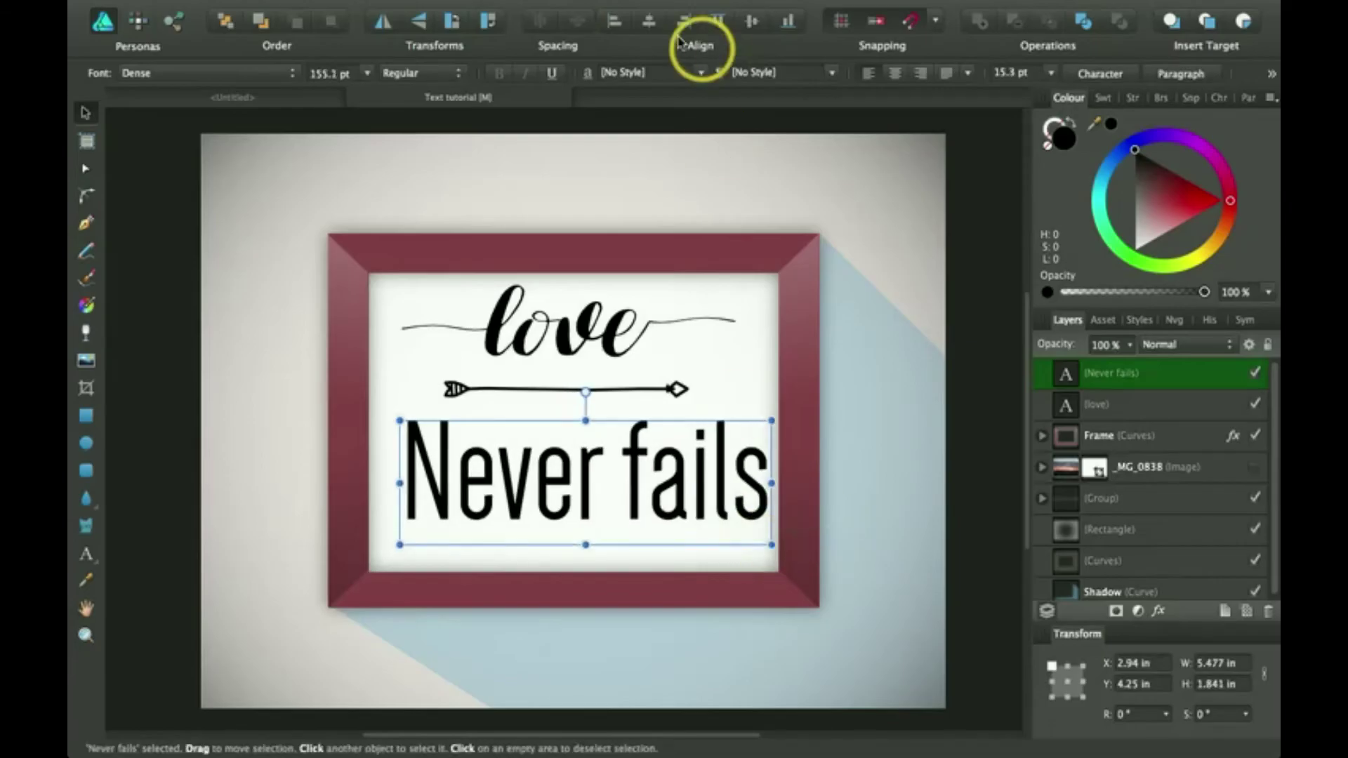
left_click(647, 23)
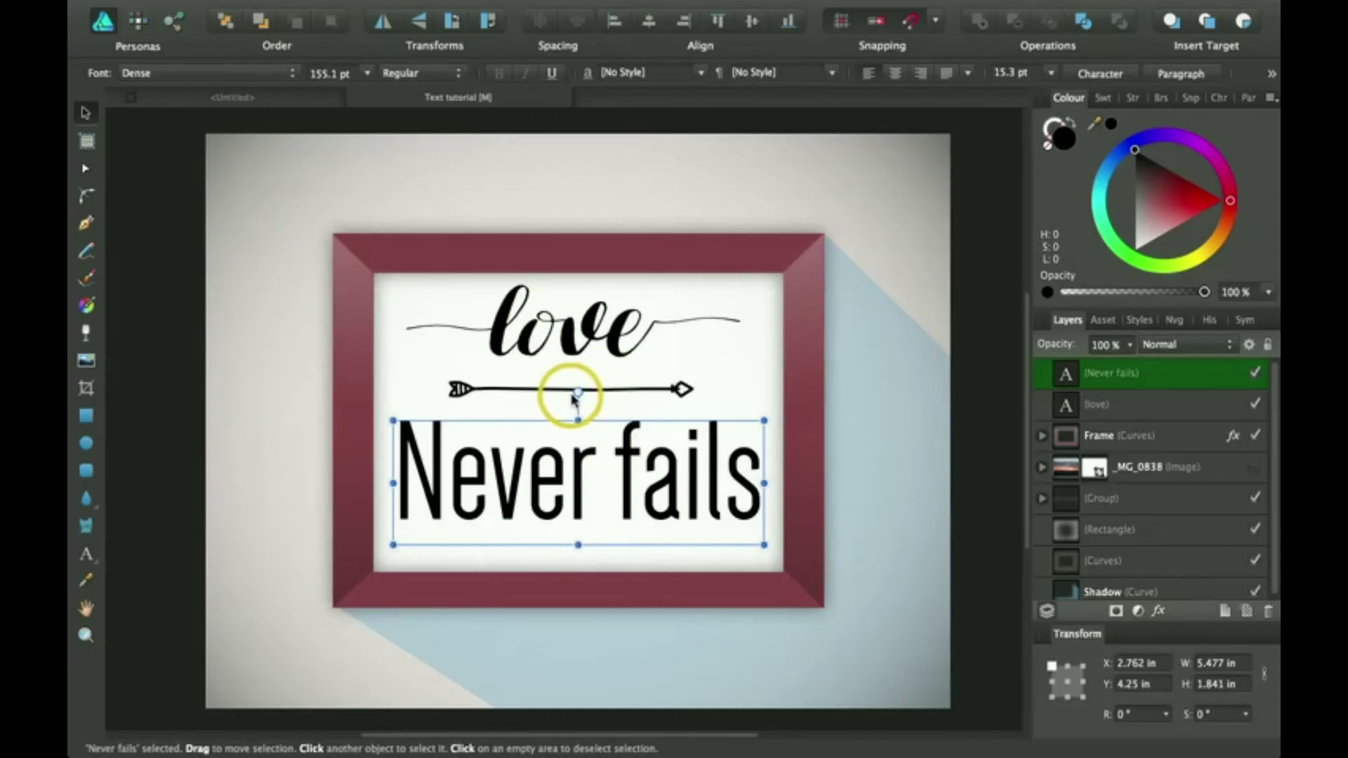
left_click(872, 415)
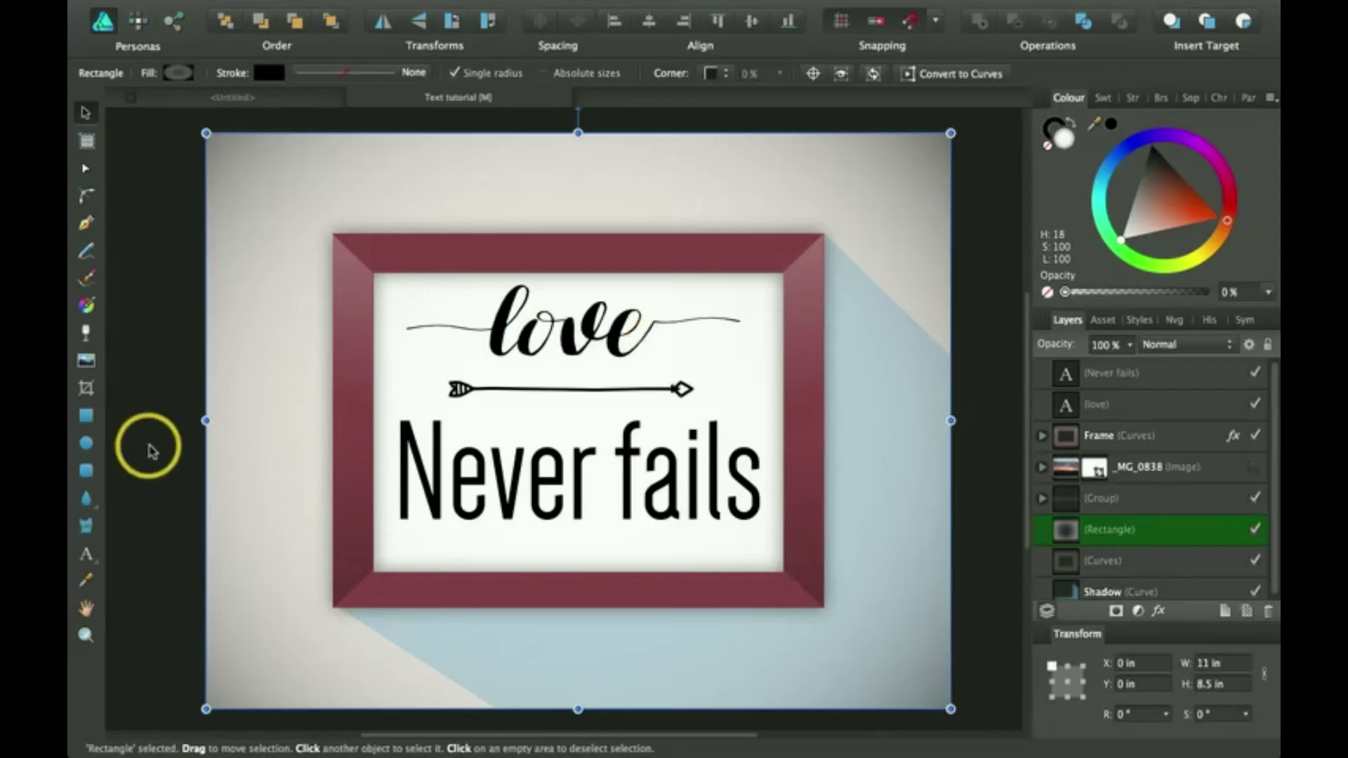
Step: Draw a straight two-node Pen line just below 'love', then zoom in on the sign
left_click(87, 224)
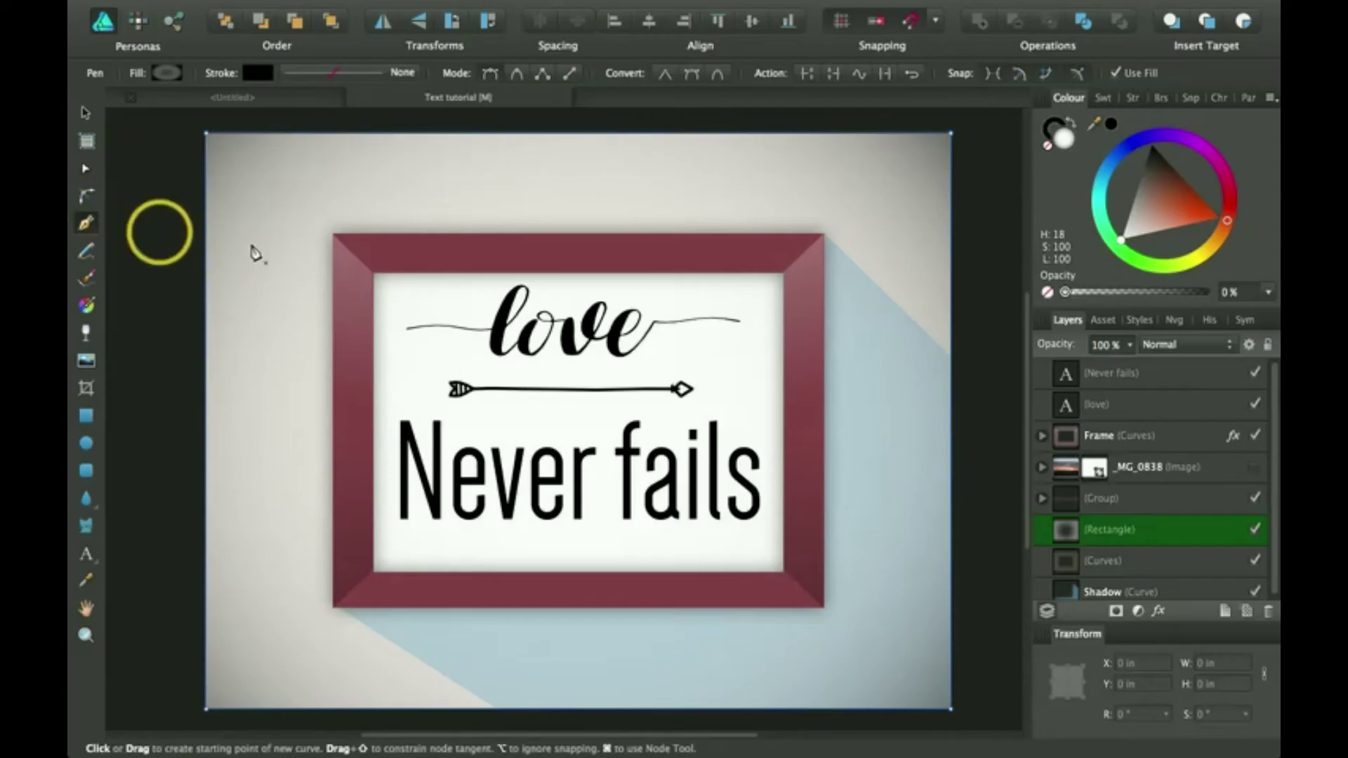
left_click(487, 355)
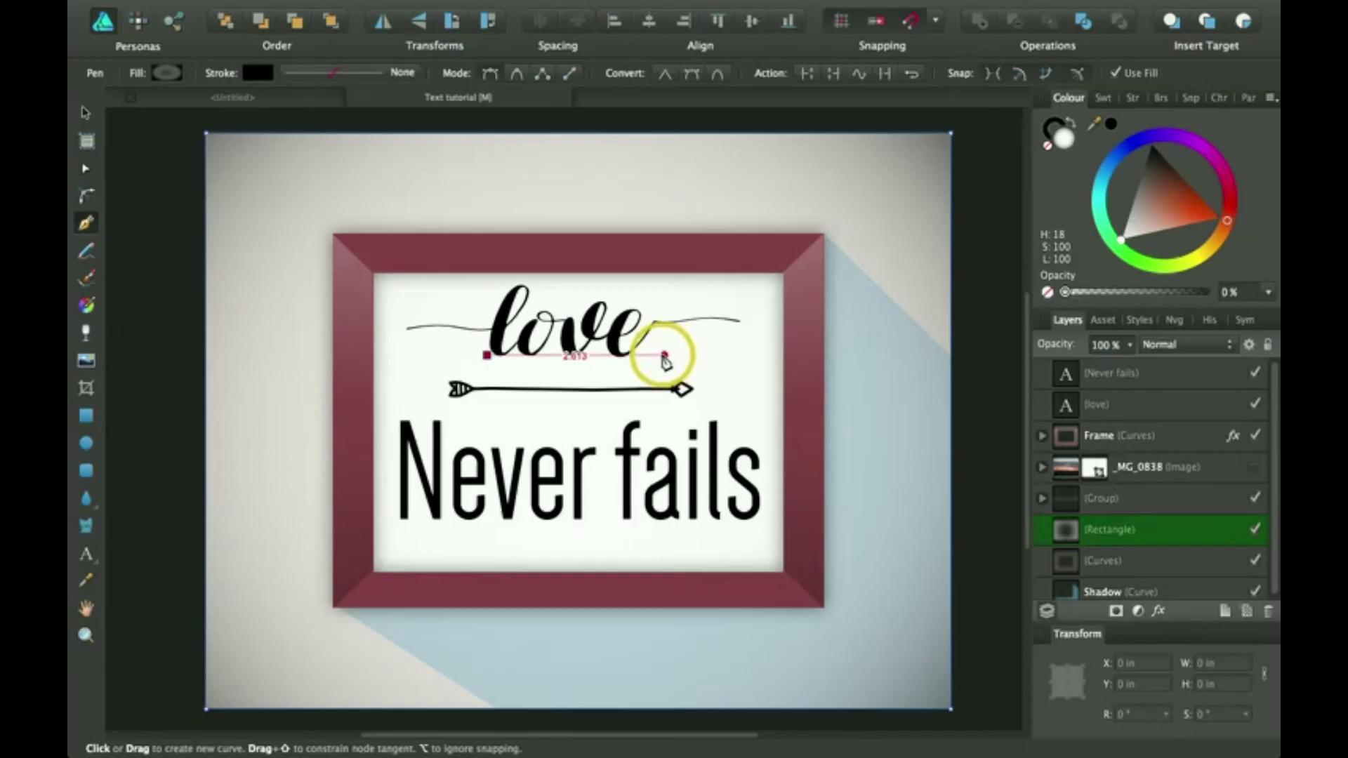
left_click(661, 355)
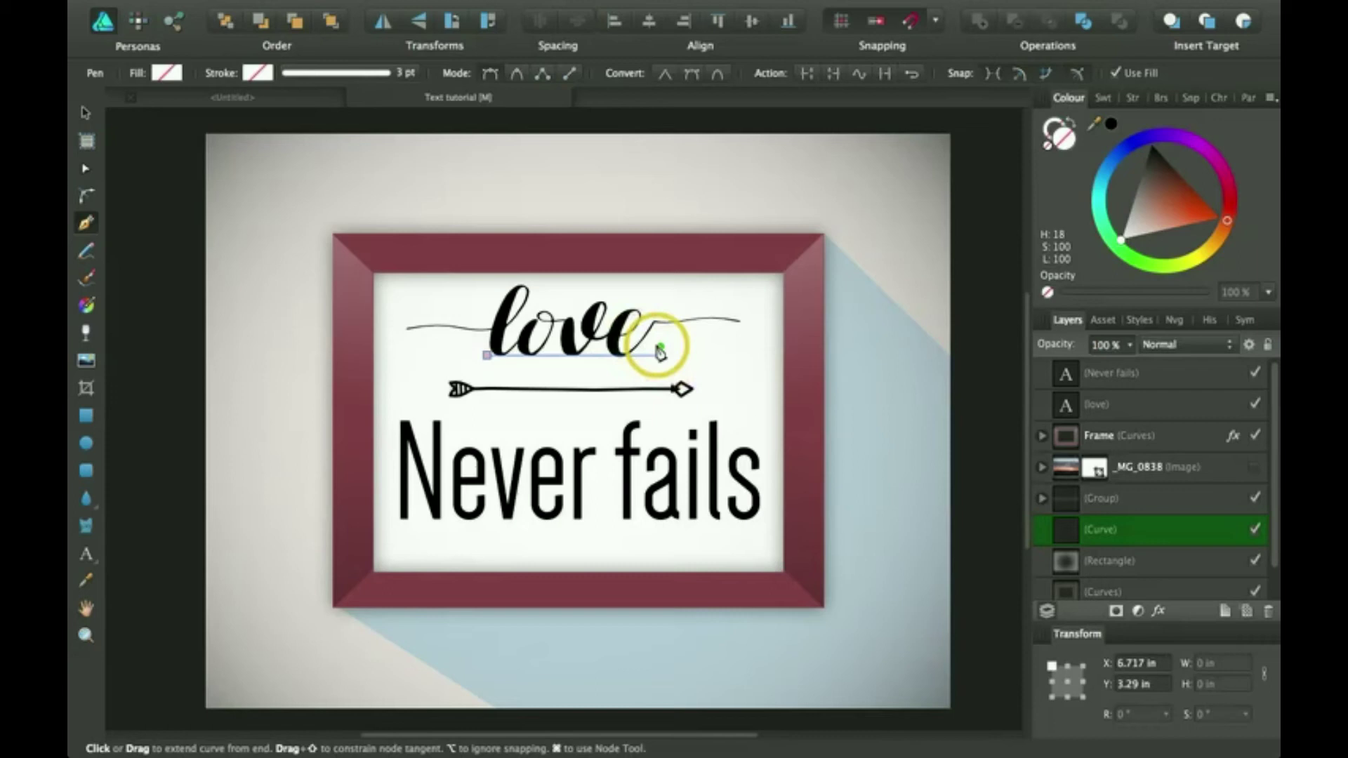
key("super+plus")
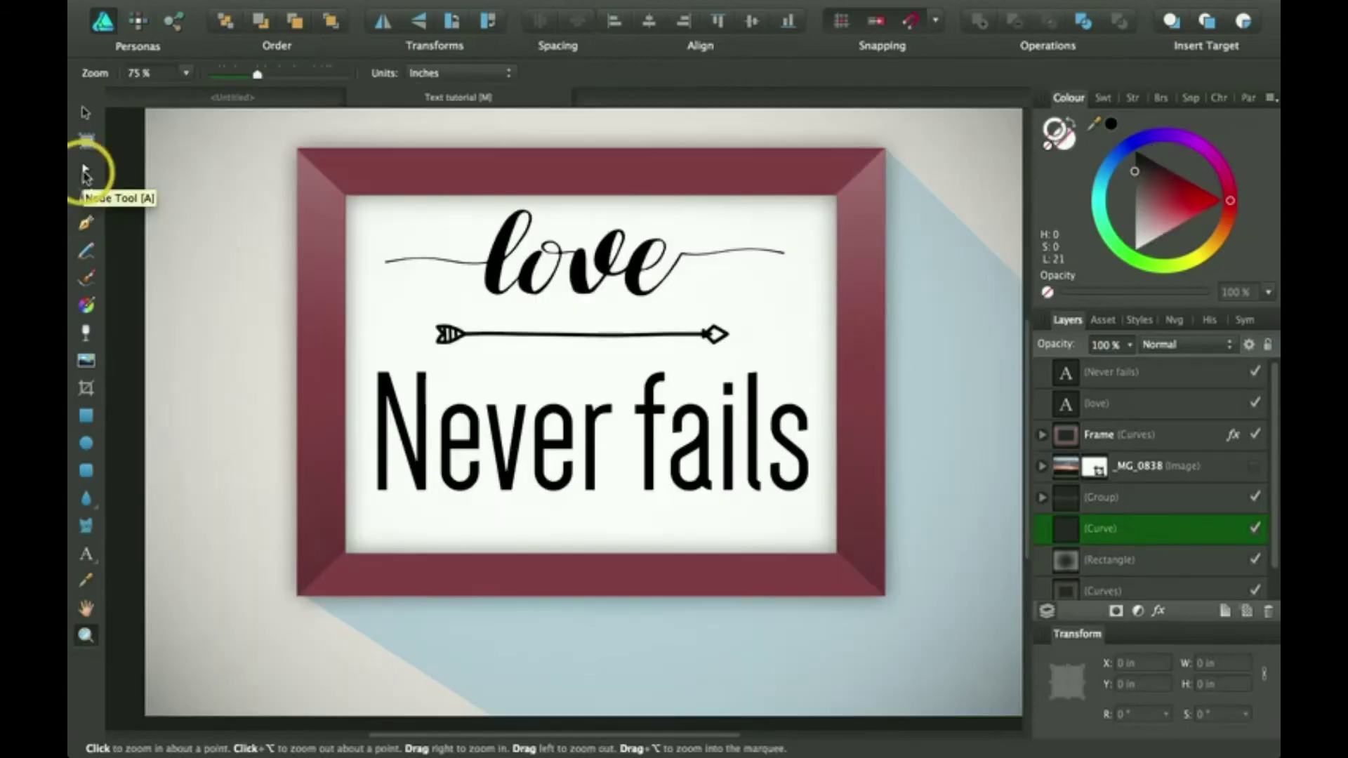
Step: Drag the line's end nodes outward into a gentle arch and hide the 'love' text layer
left_click(85, 168)
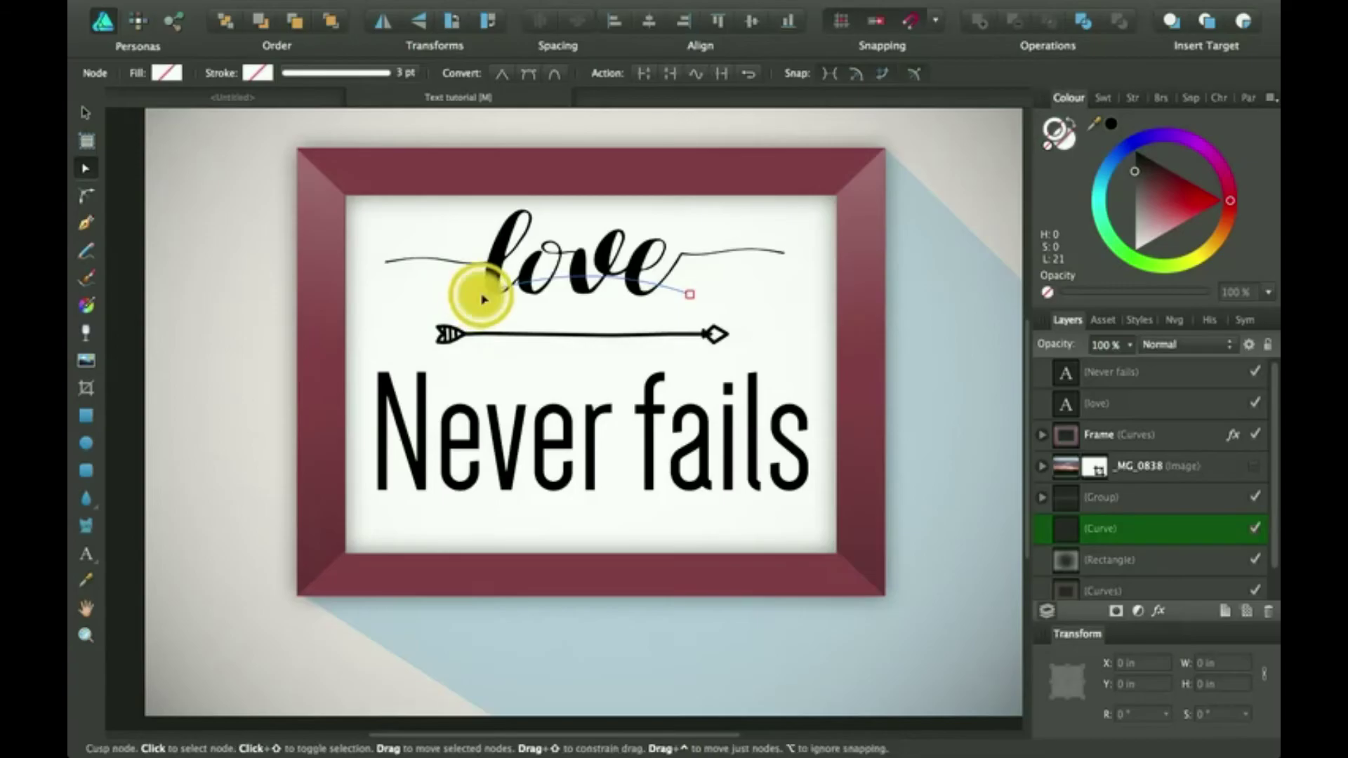
left_click_drag(480, 298, 437, 296)
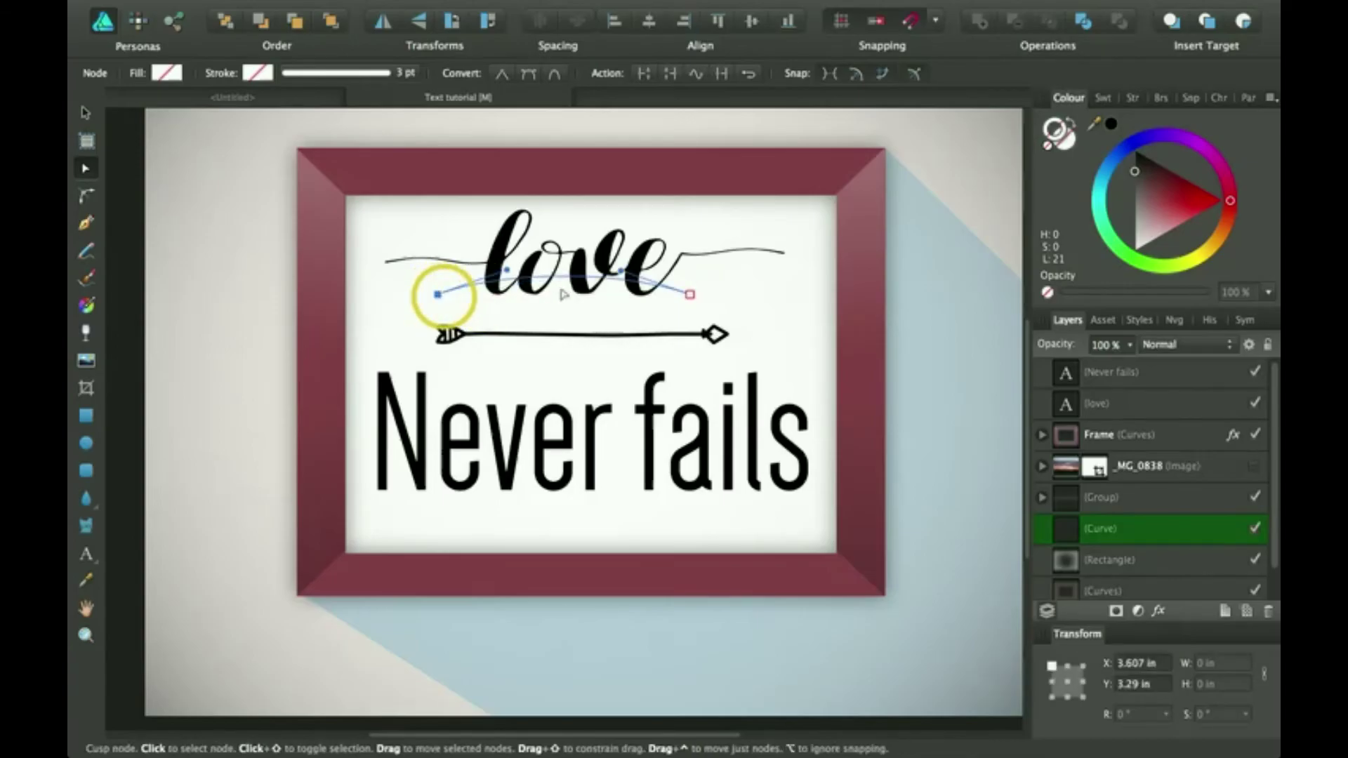
left_click_drag(692, 297, 734, 295)
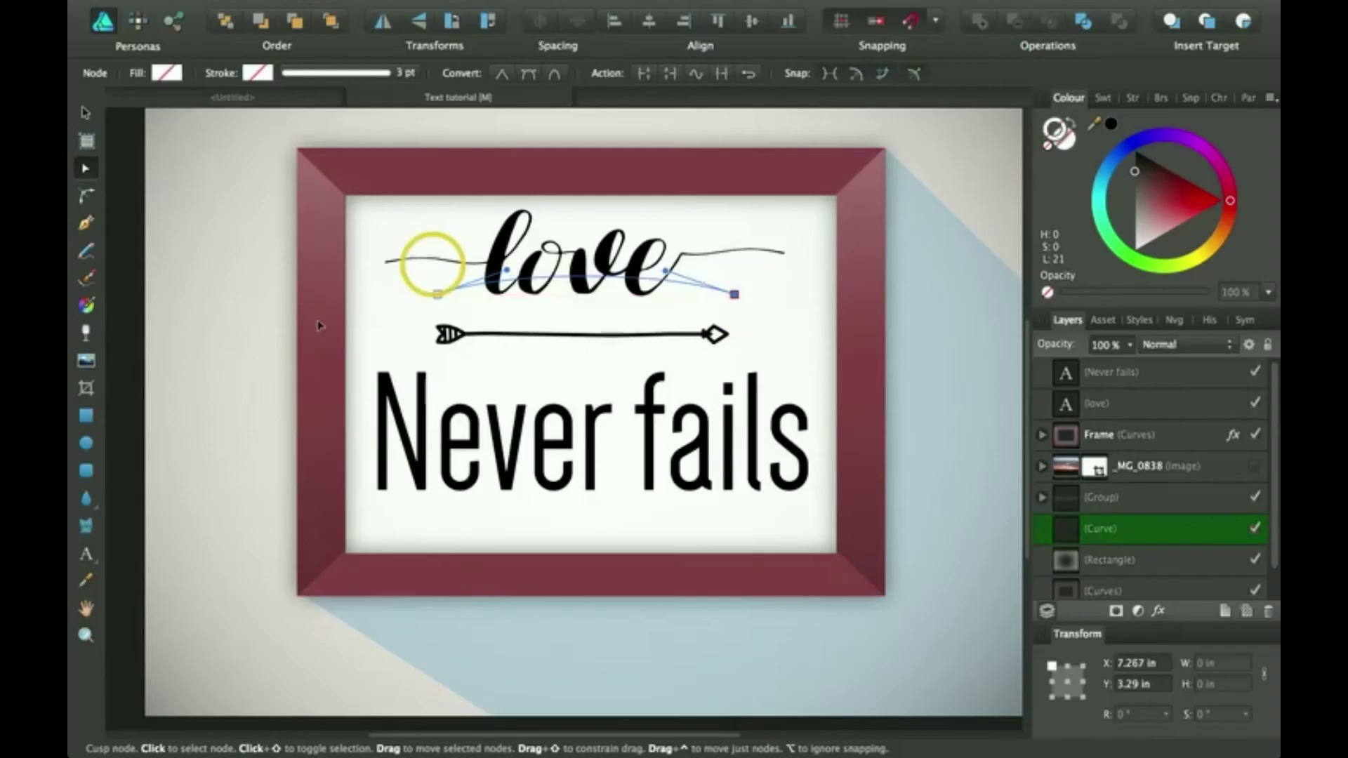
left_click(1257, 404)
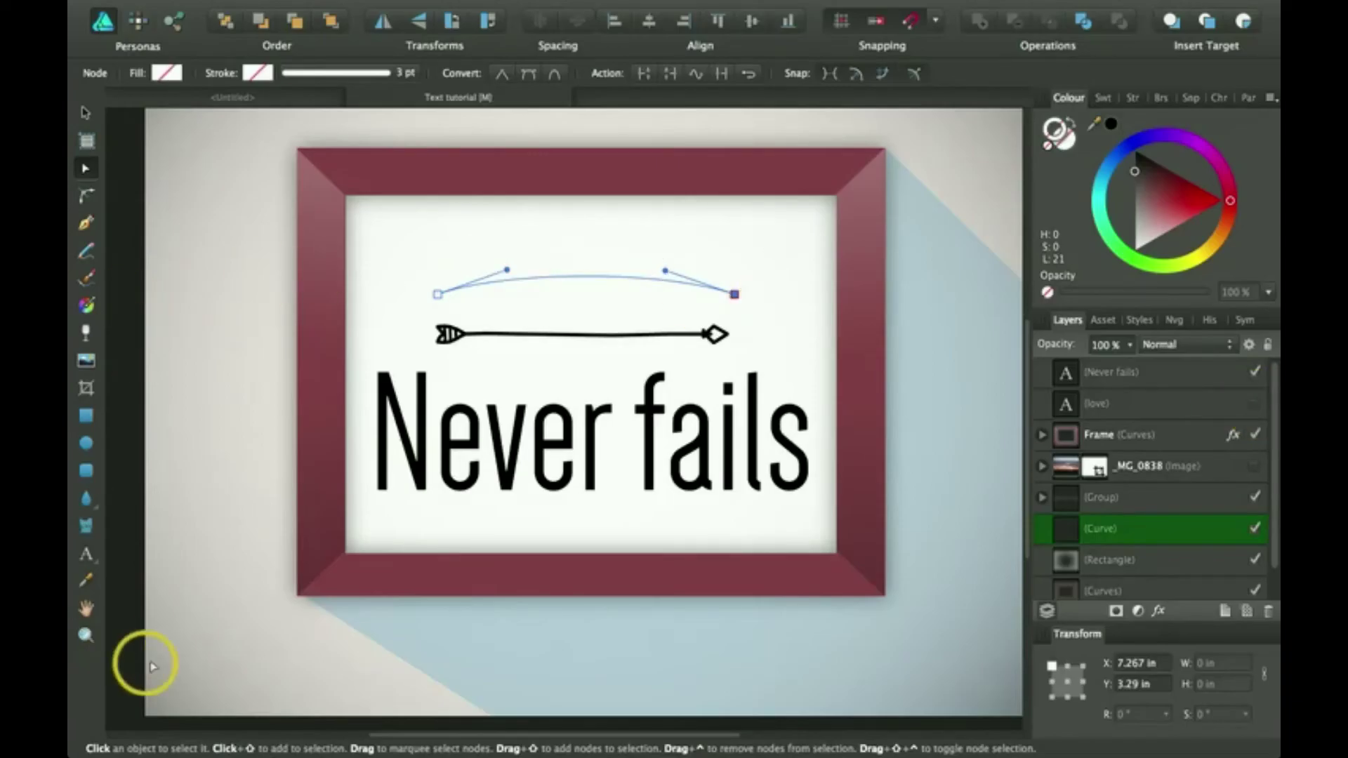
Step: Convert the arched curve into path text and type 'LOVE' along it
left_click(87, 557)
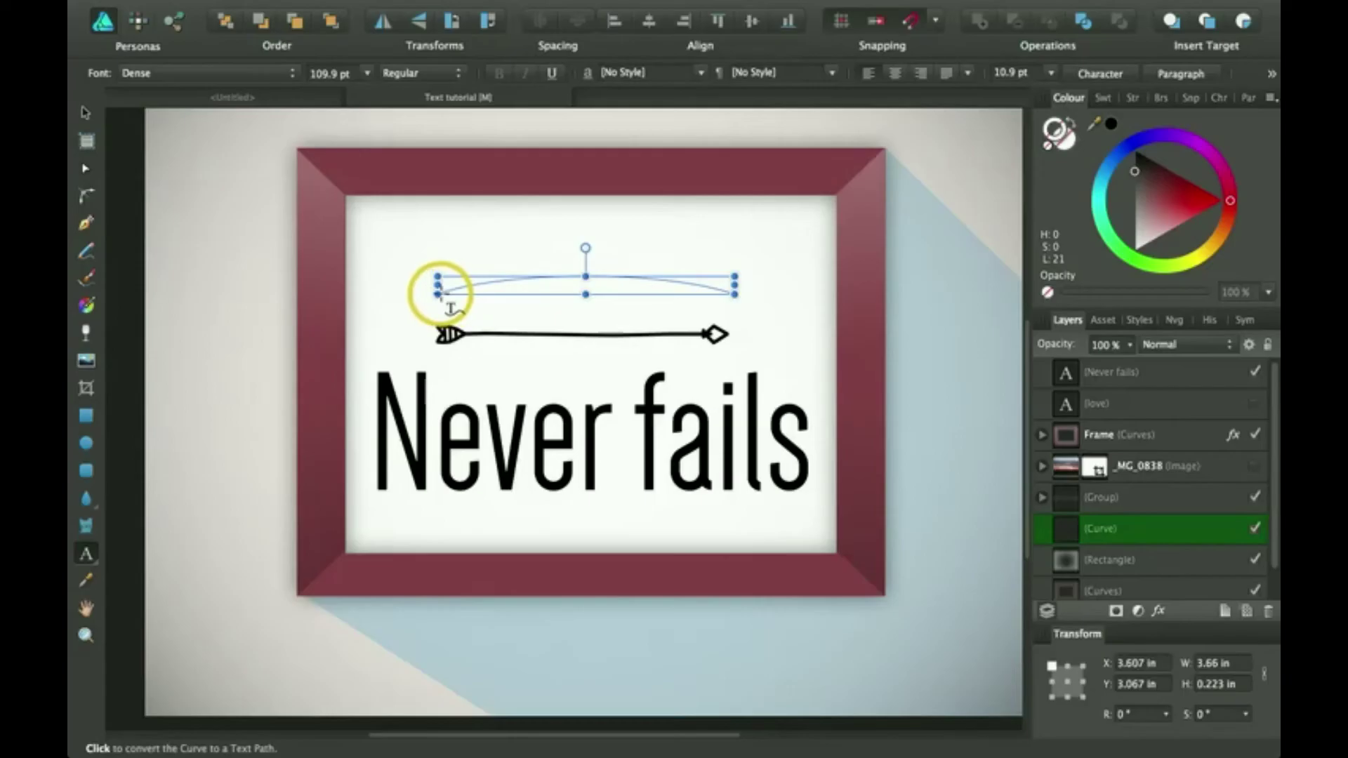
mouse_move(441, 294)
left_mouse_down()
mouse_move(487, 325)
mouse_move(442, 292)
left_mouse_up()
left_click(454, 303)
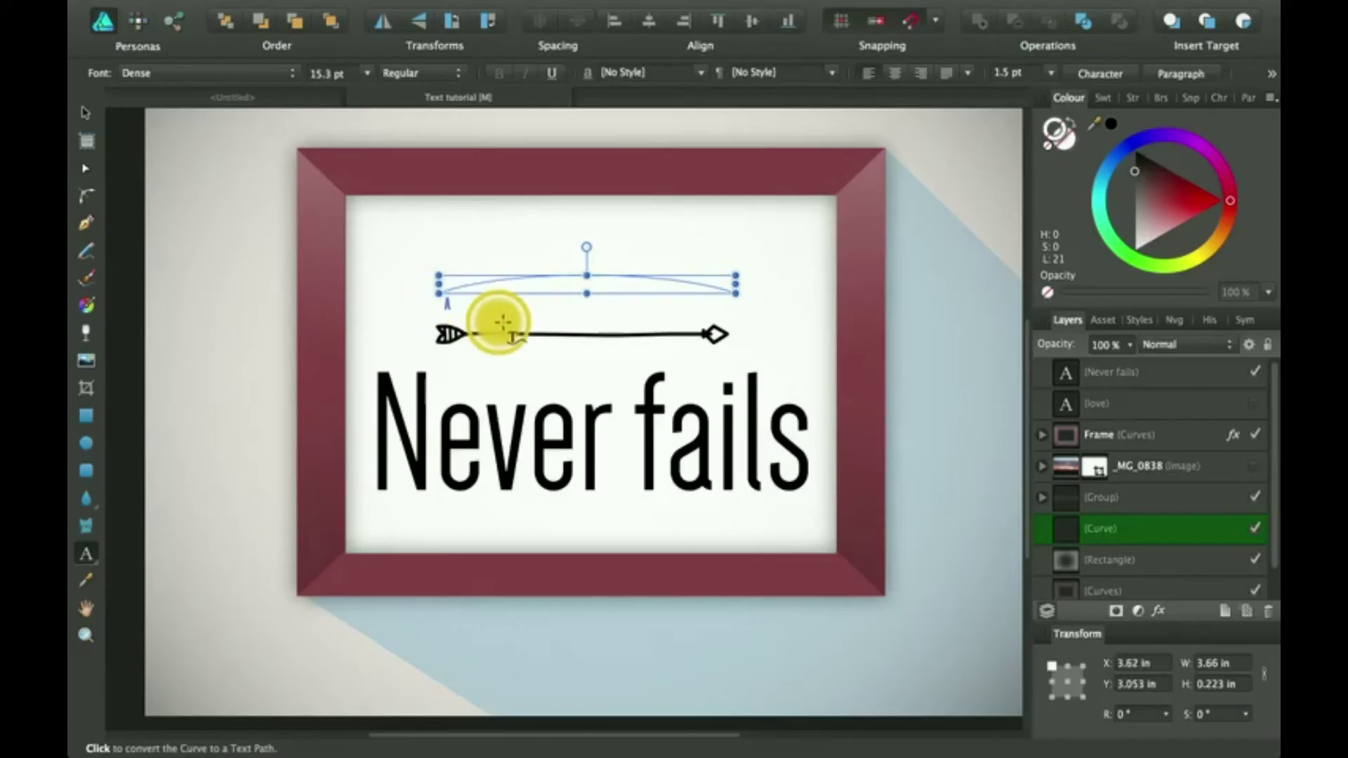
left_click_drag(507, 323, 571, 350)
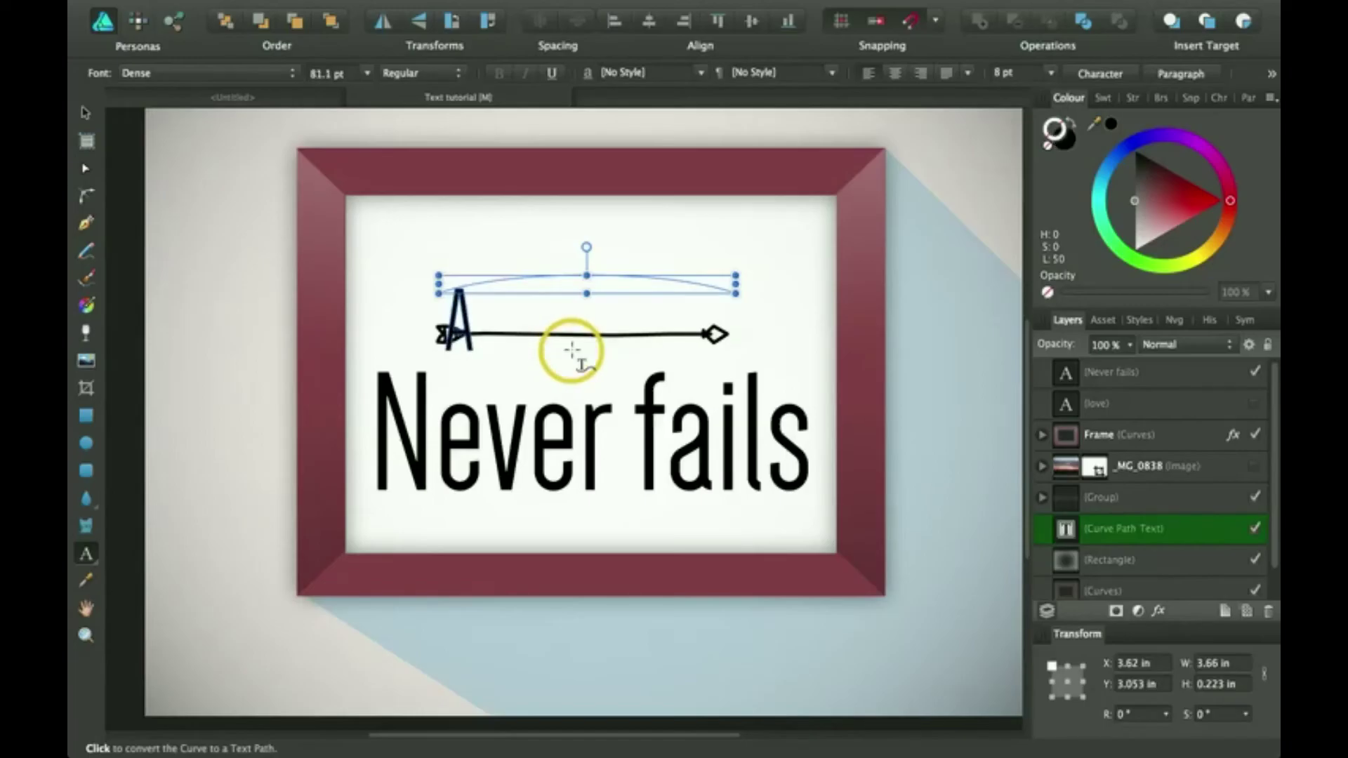
left_click_drag(573, 350, 573, 350)
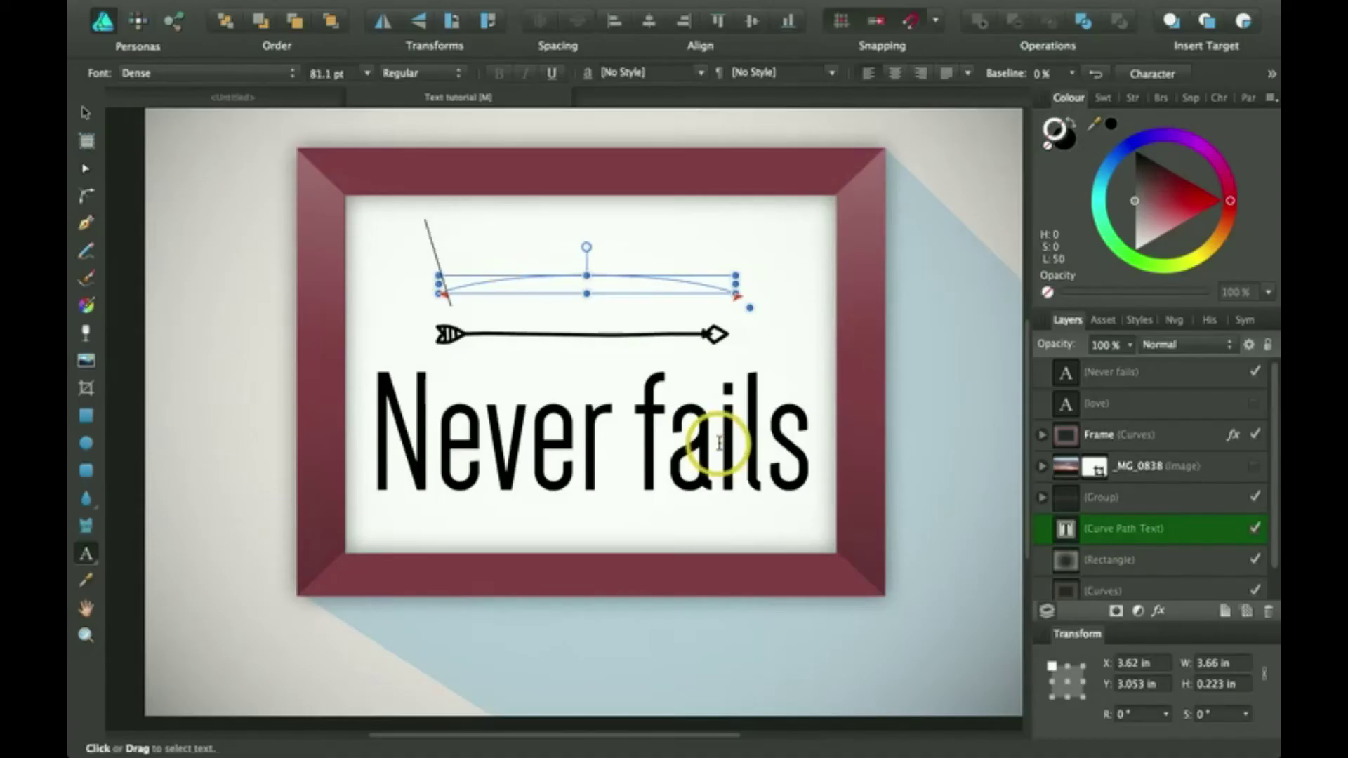
key("shift+l")
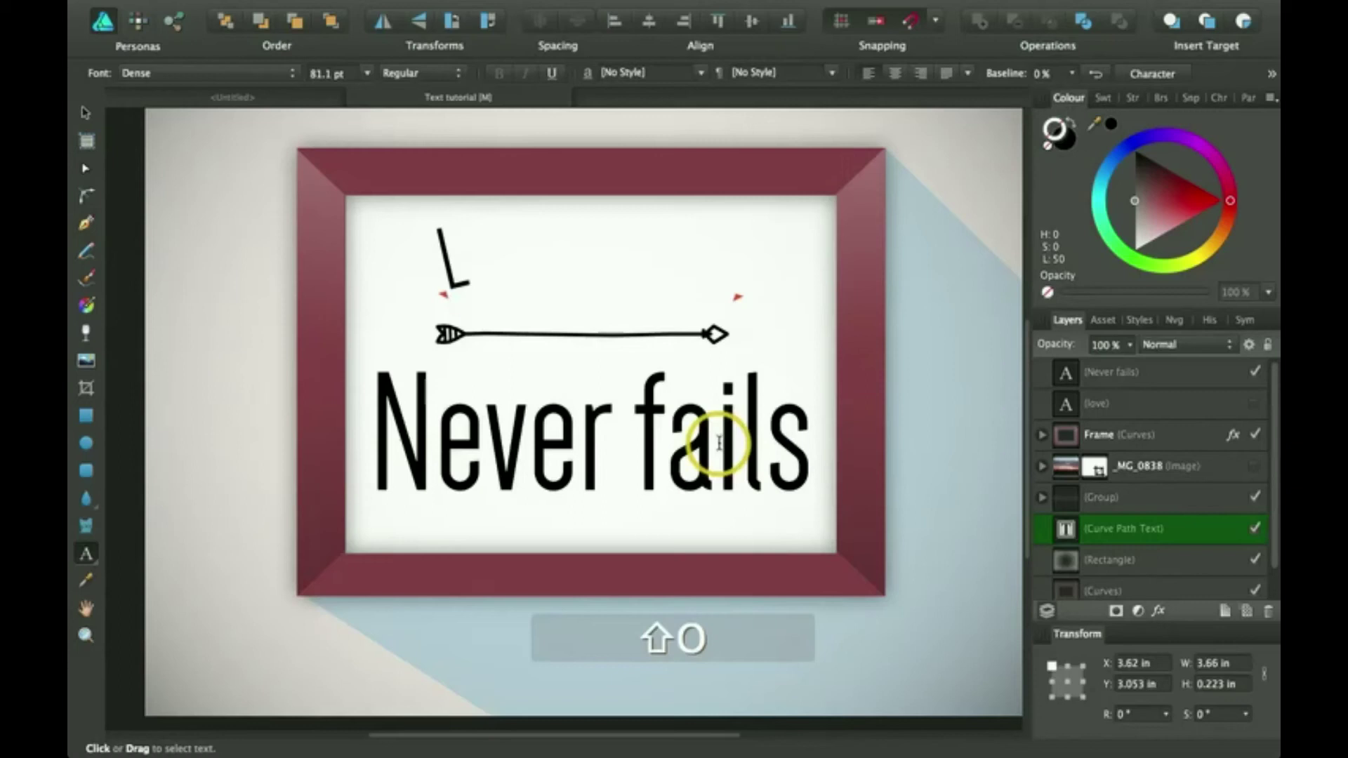
type("OV")
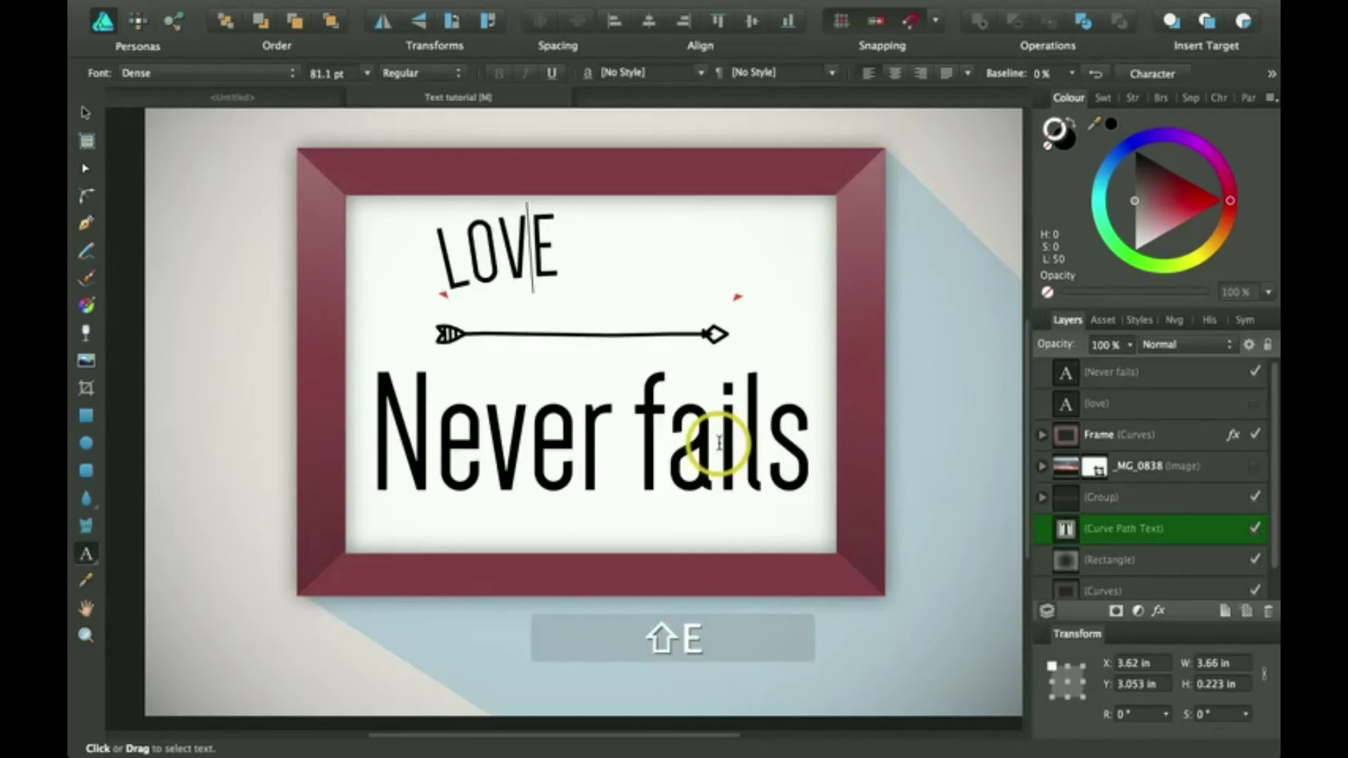
type("E")
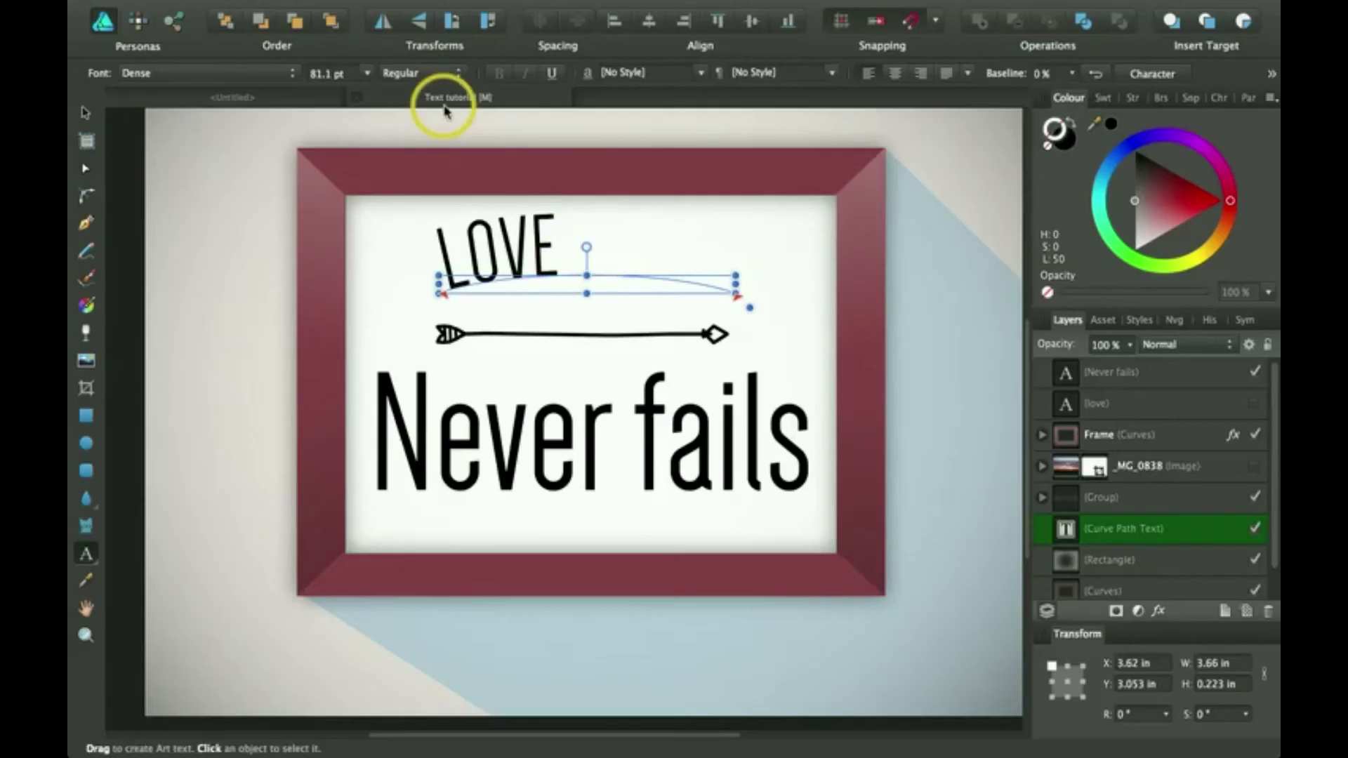
Step: Set the LOVE path text to 99 pt
double_click(484, 210)
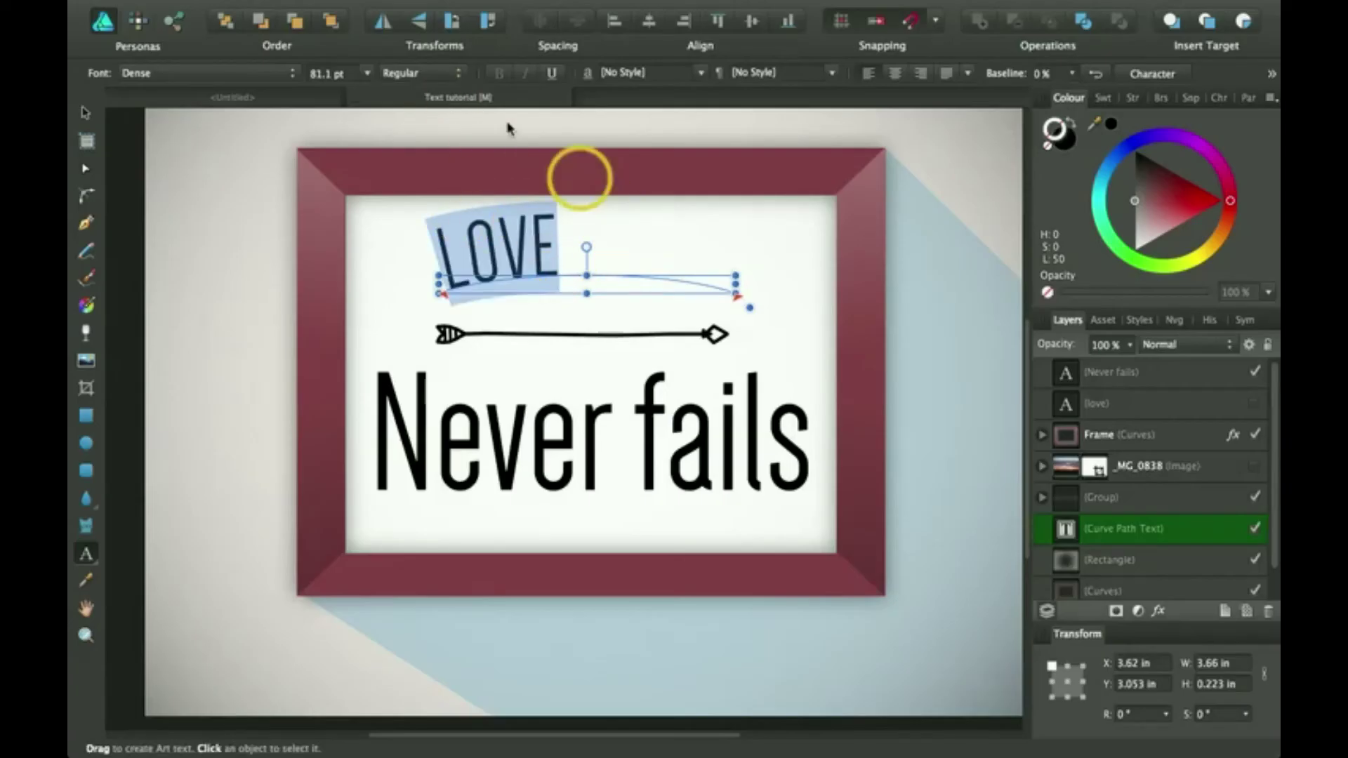
left_click(368, 74)
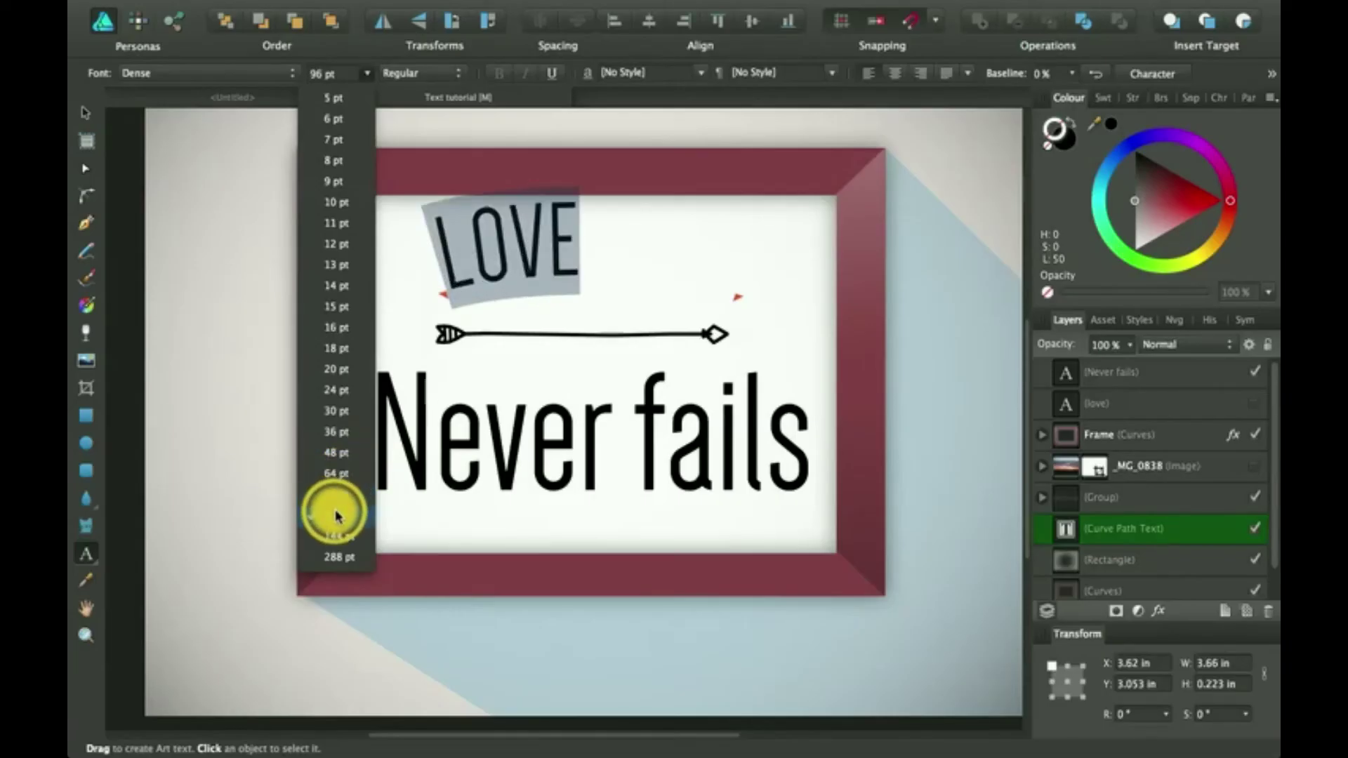
left_click(335, 516)
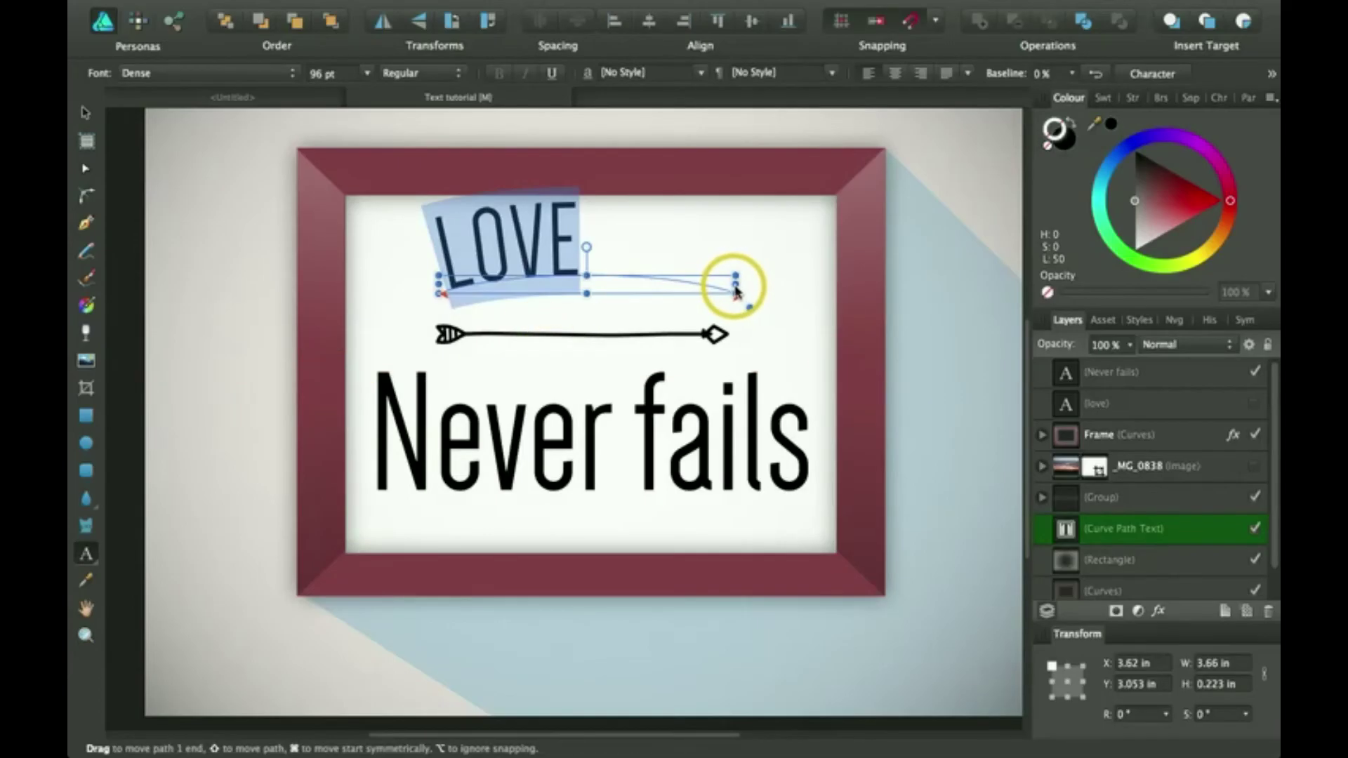
left_click(325, 74)
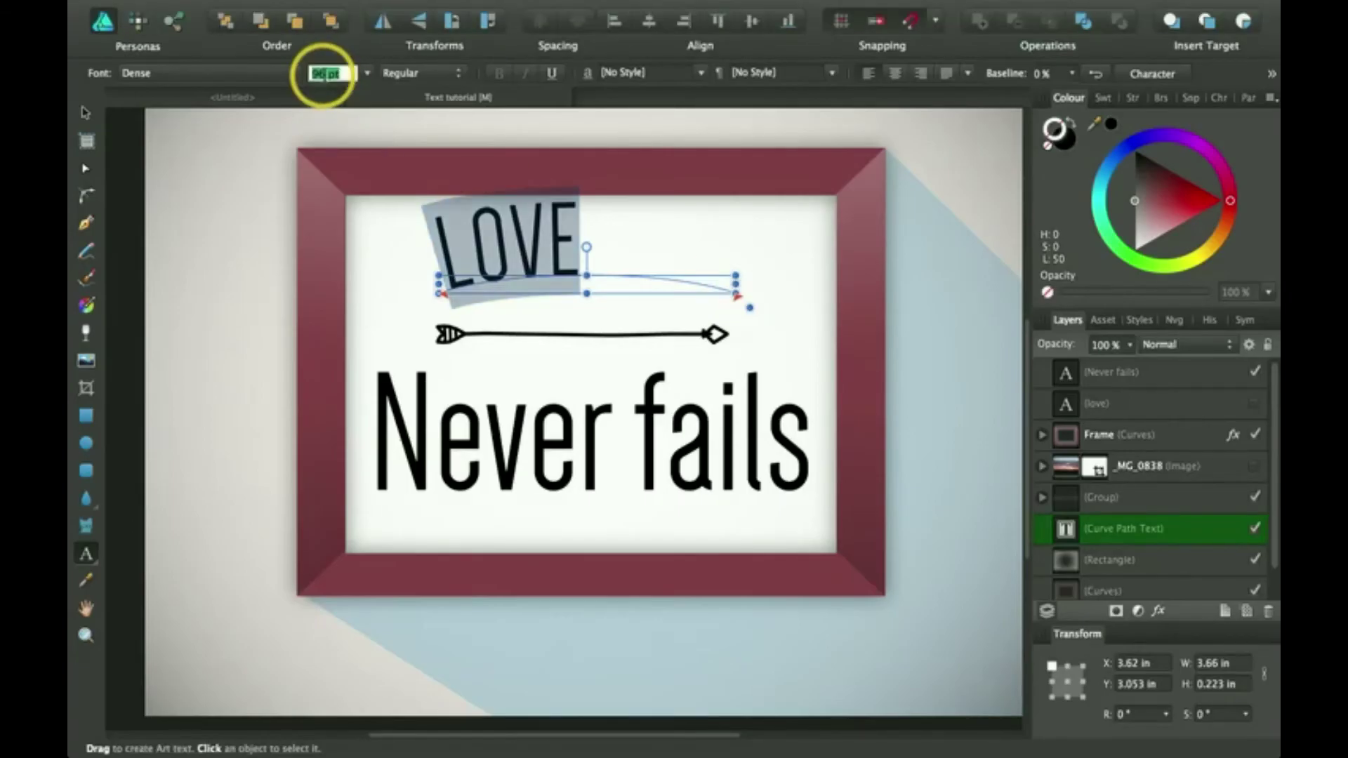
left_click(322, 74)
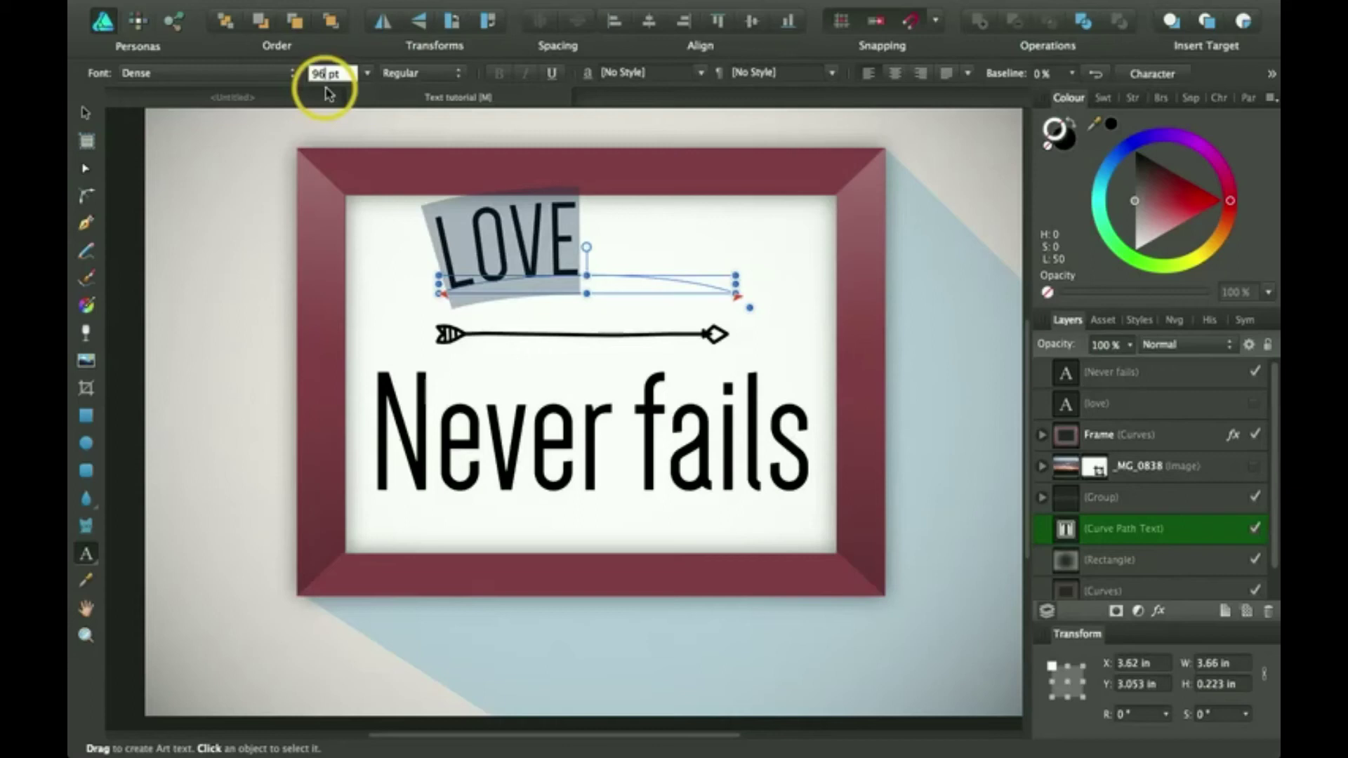
key("BackSpace")
type("99")
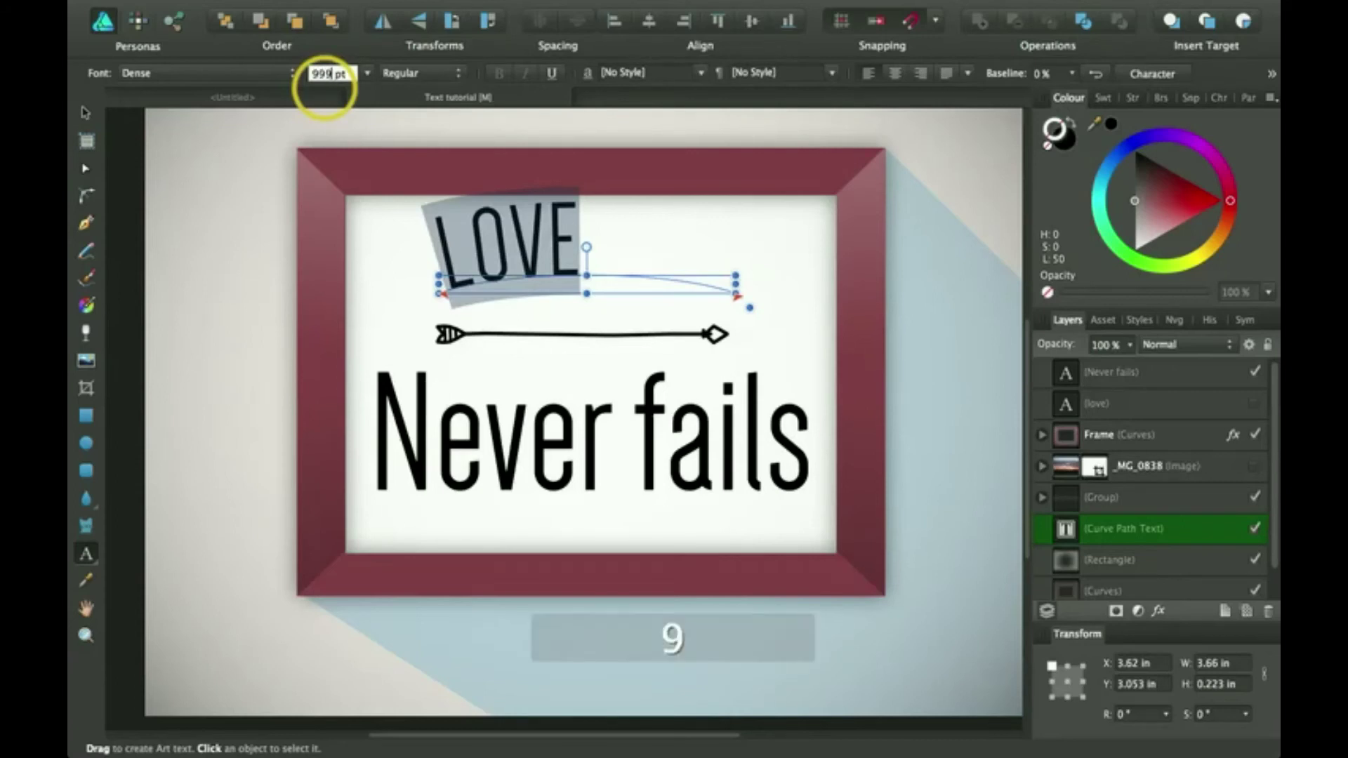
key("BackSpace")
key("Return")
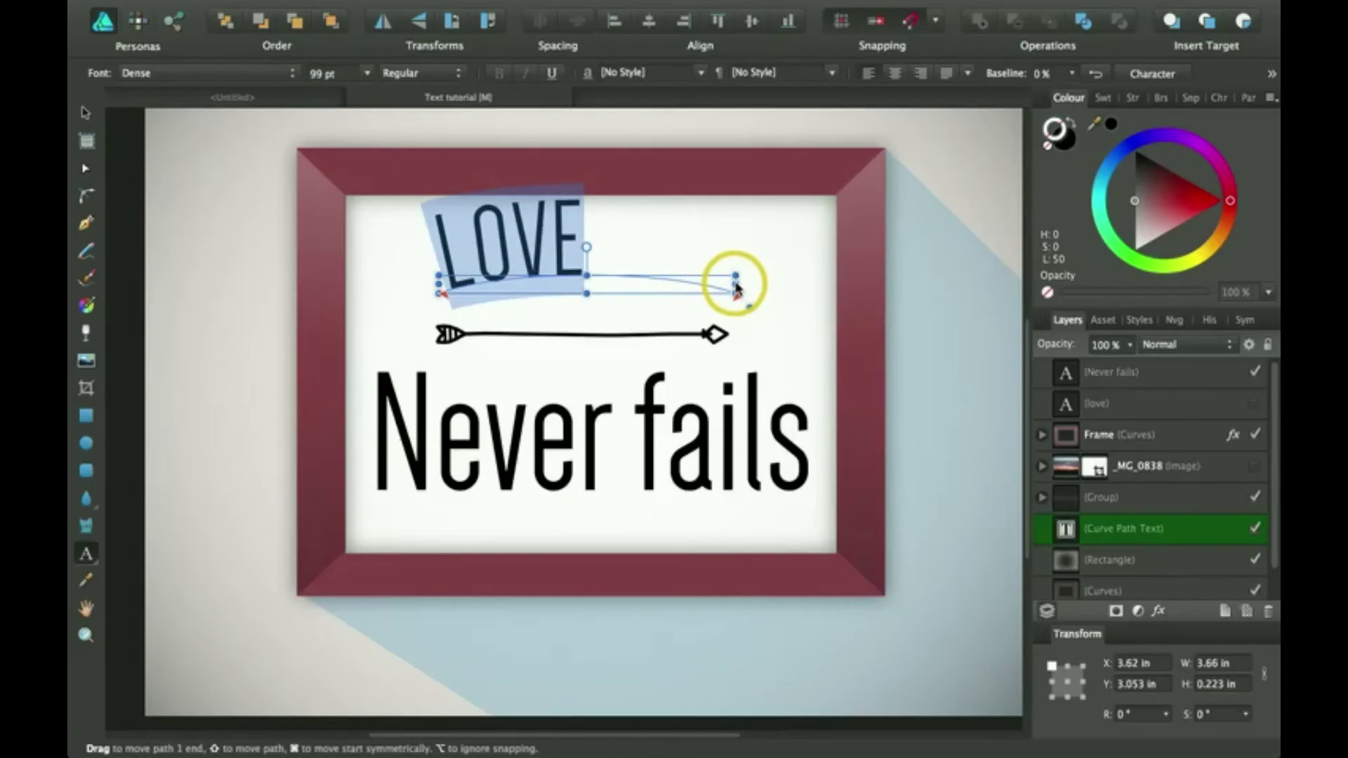
Step: Shorten the LOVE text path so the word centres above the arrow, then select the background rectangle
left_click_drag(736, 286, 596, 280)
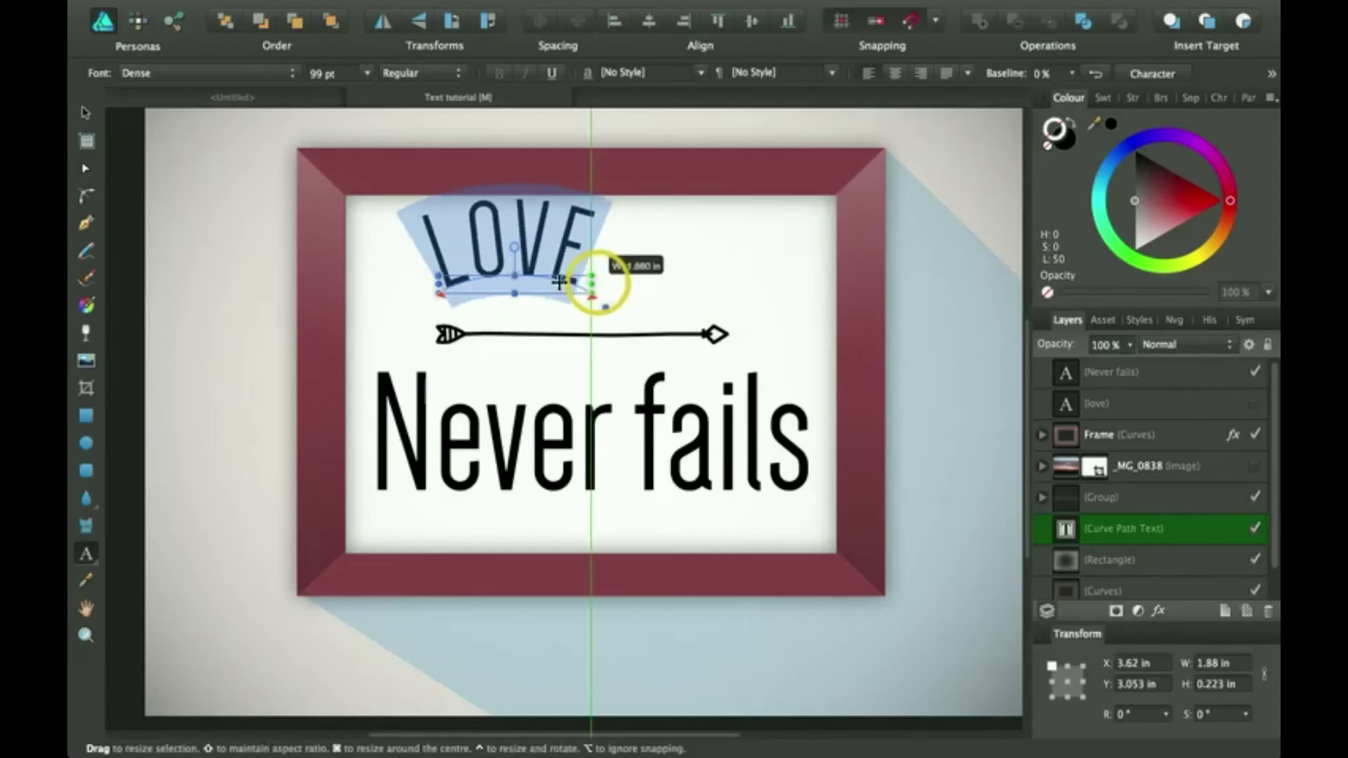
key("Escape")
left_click(562, 301)
left_click(986, 402)
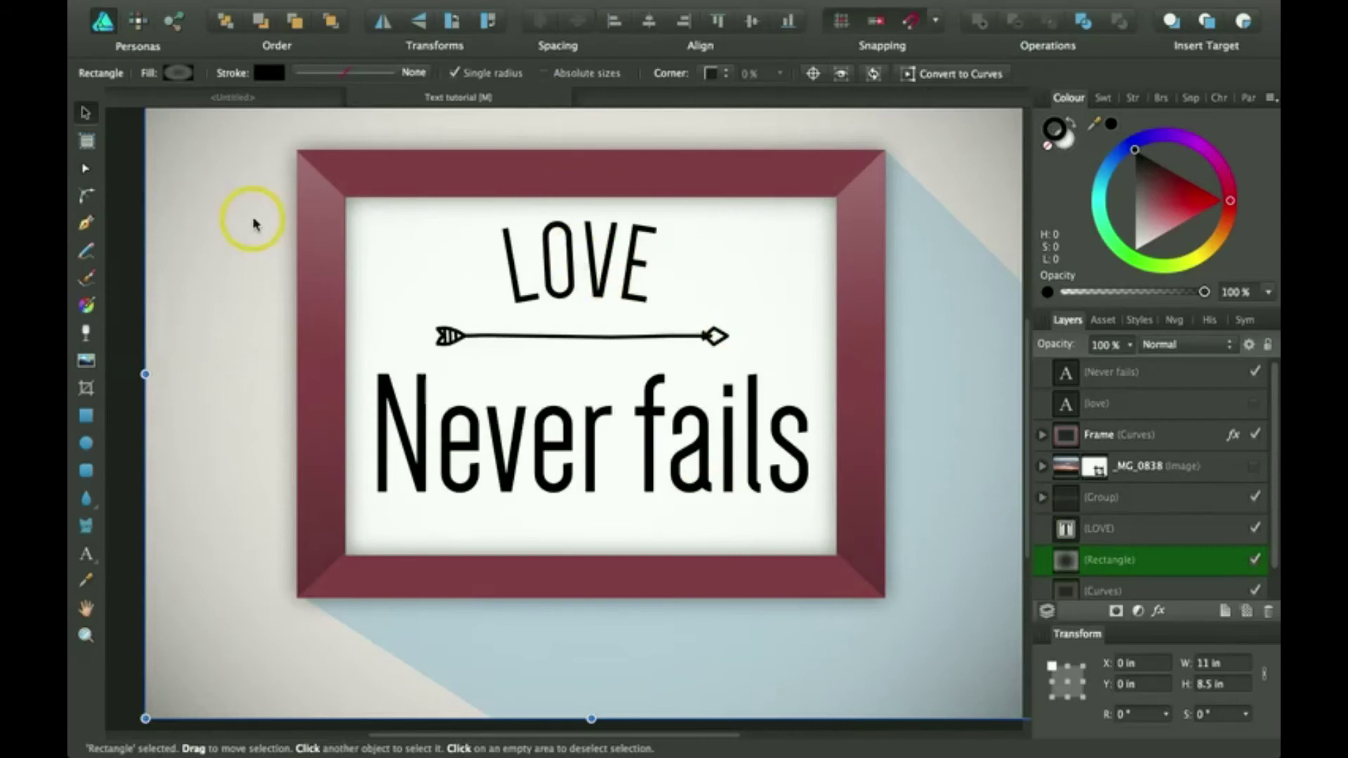
Step: Convert the Never fails text to curves with Layer > Convert to Curves, then reselect the resulting group
left_click(579, 264)
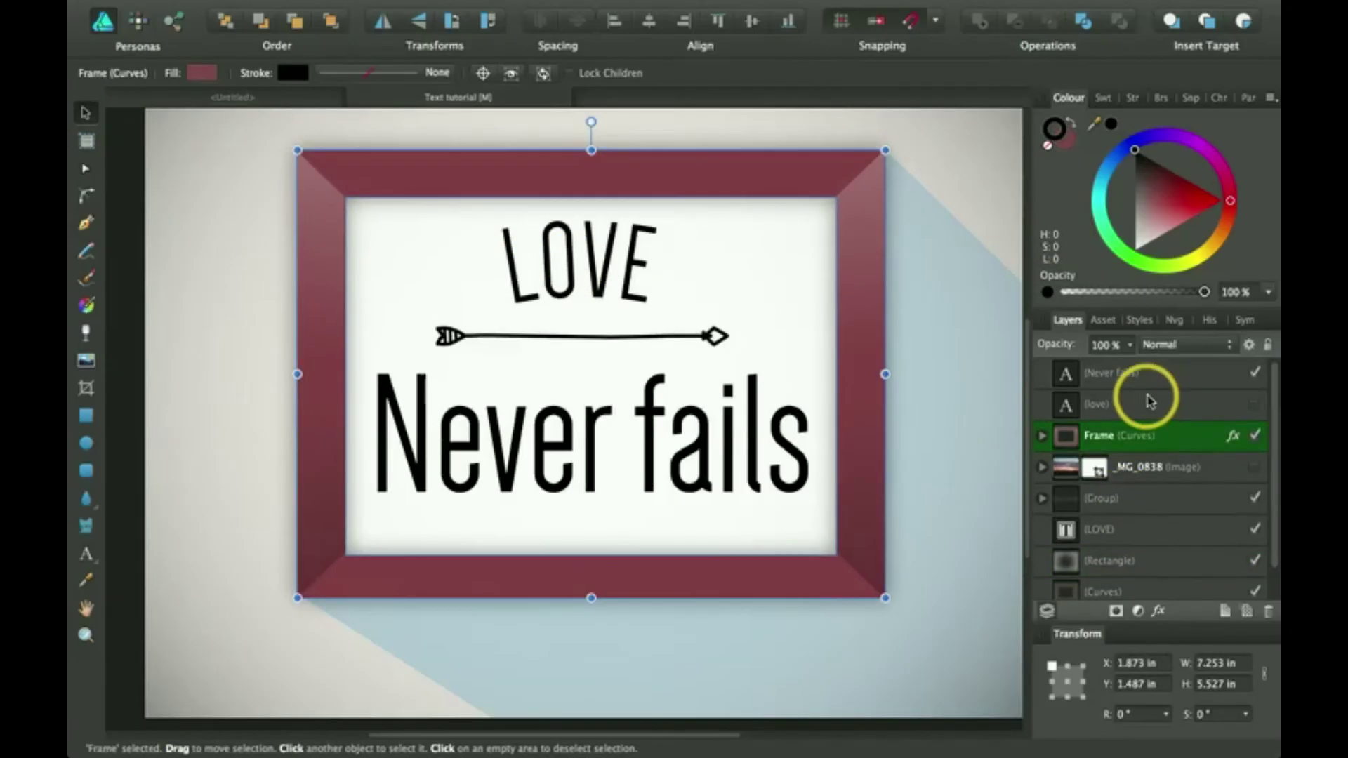
left_click(1151, 532)
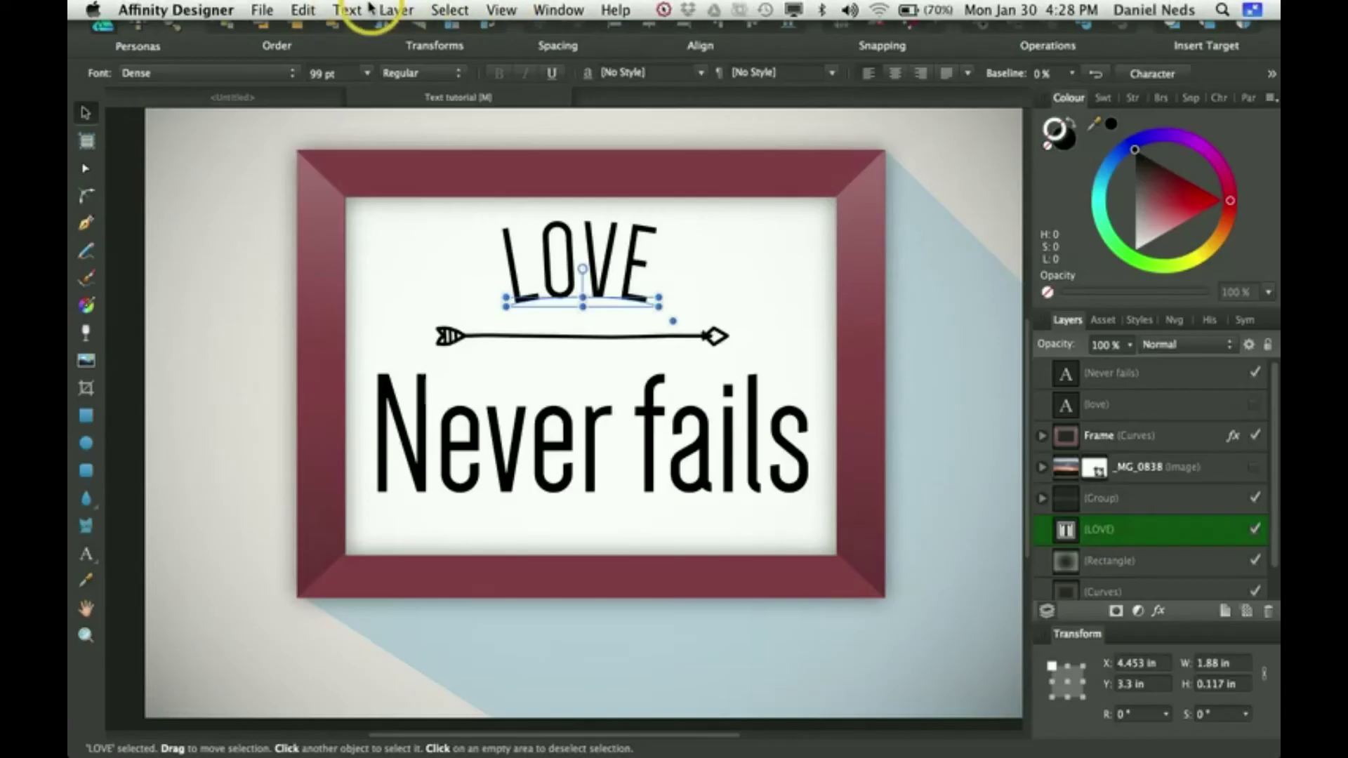
left_click(398, 10)
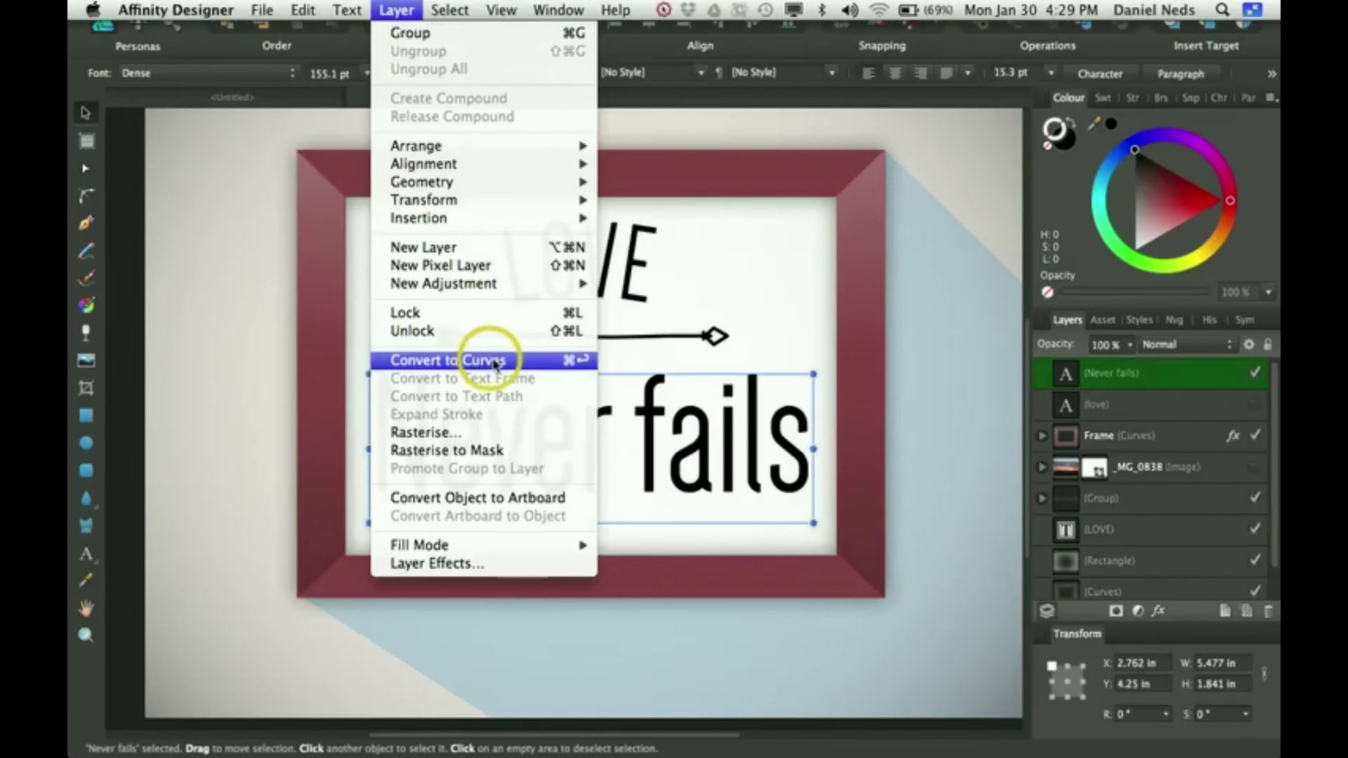
left_click(523, 360)
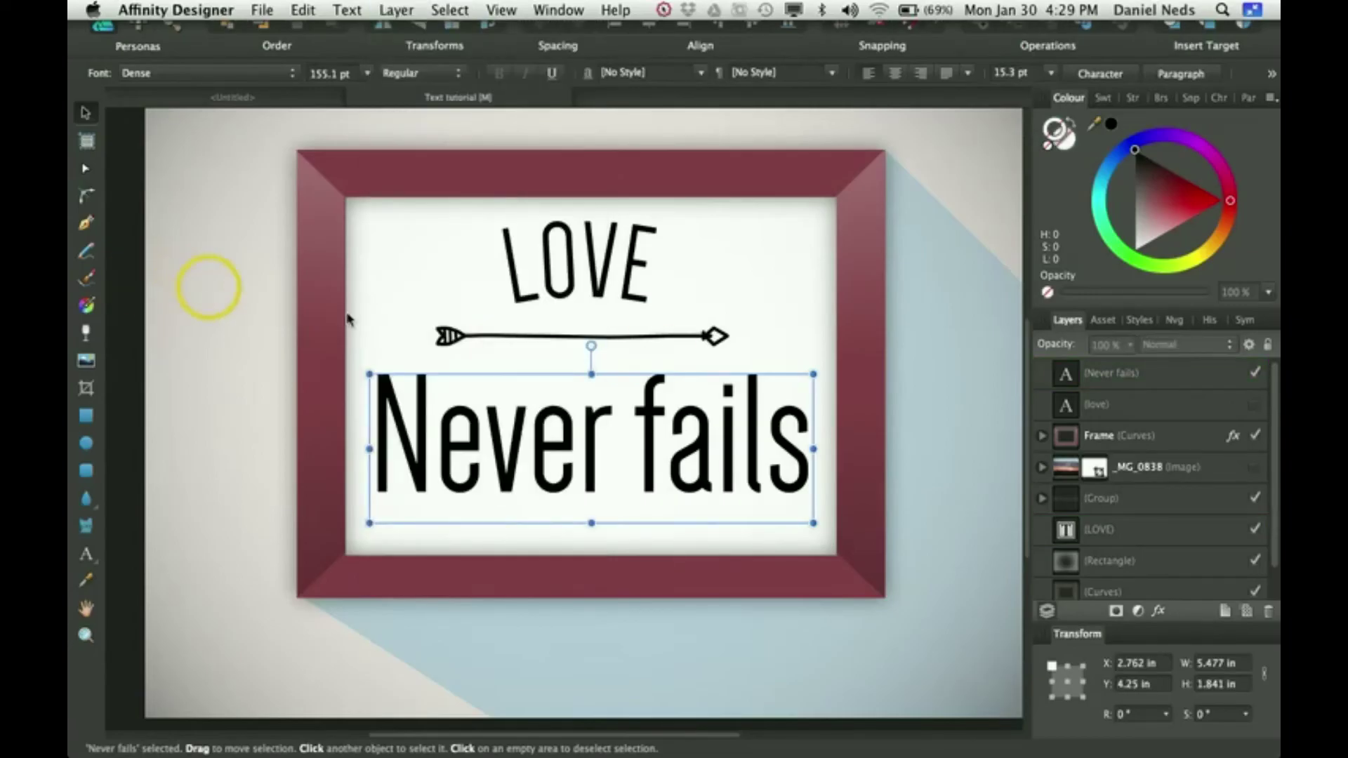
left_click(346, 331)
left_click(624, 476)
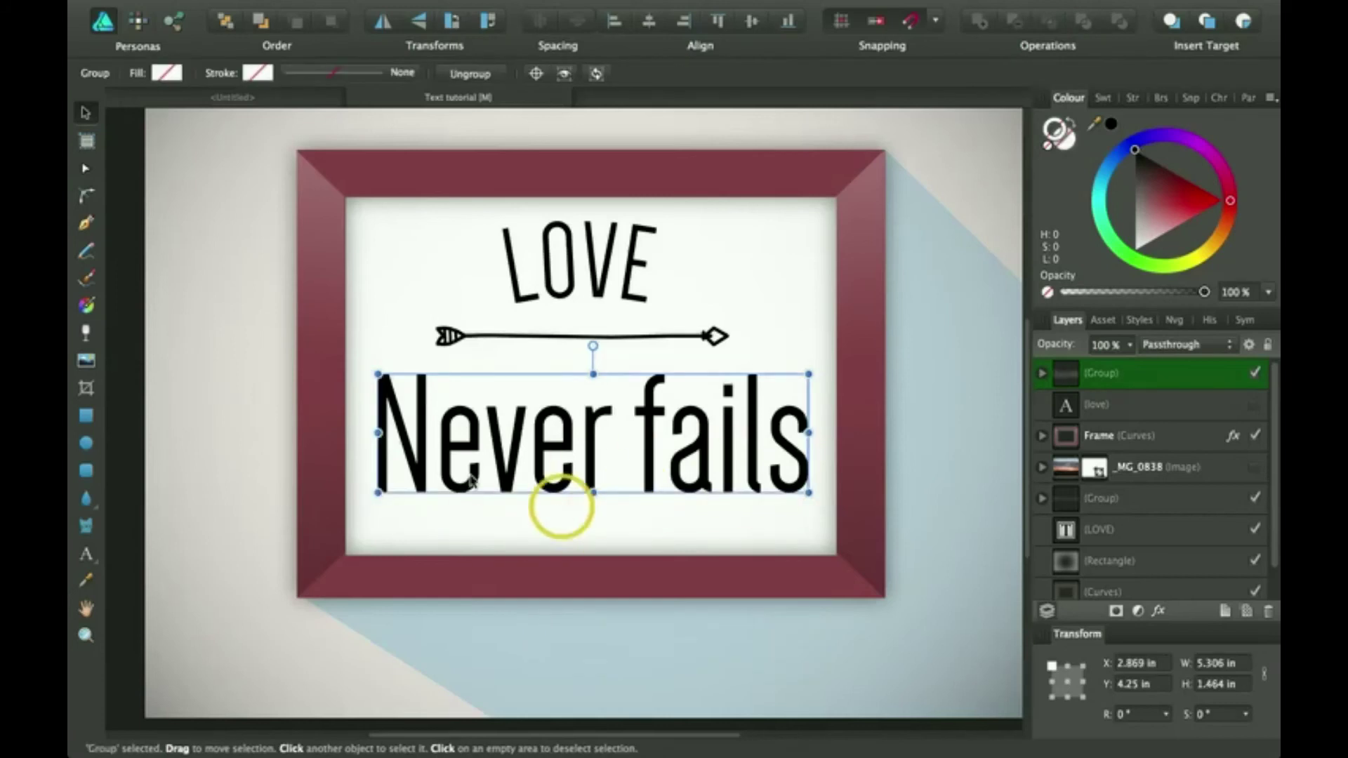
Step: With the Node tool, zoom in and inspect the picture frame's nodes
left_click(82, 170)
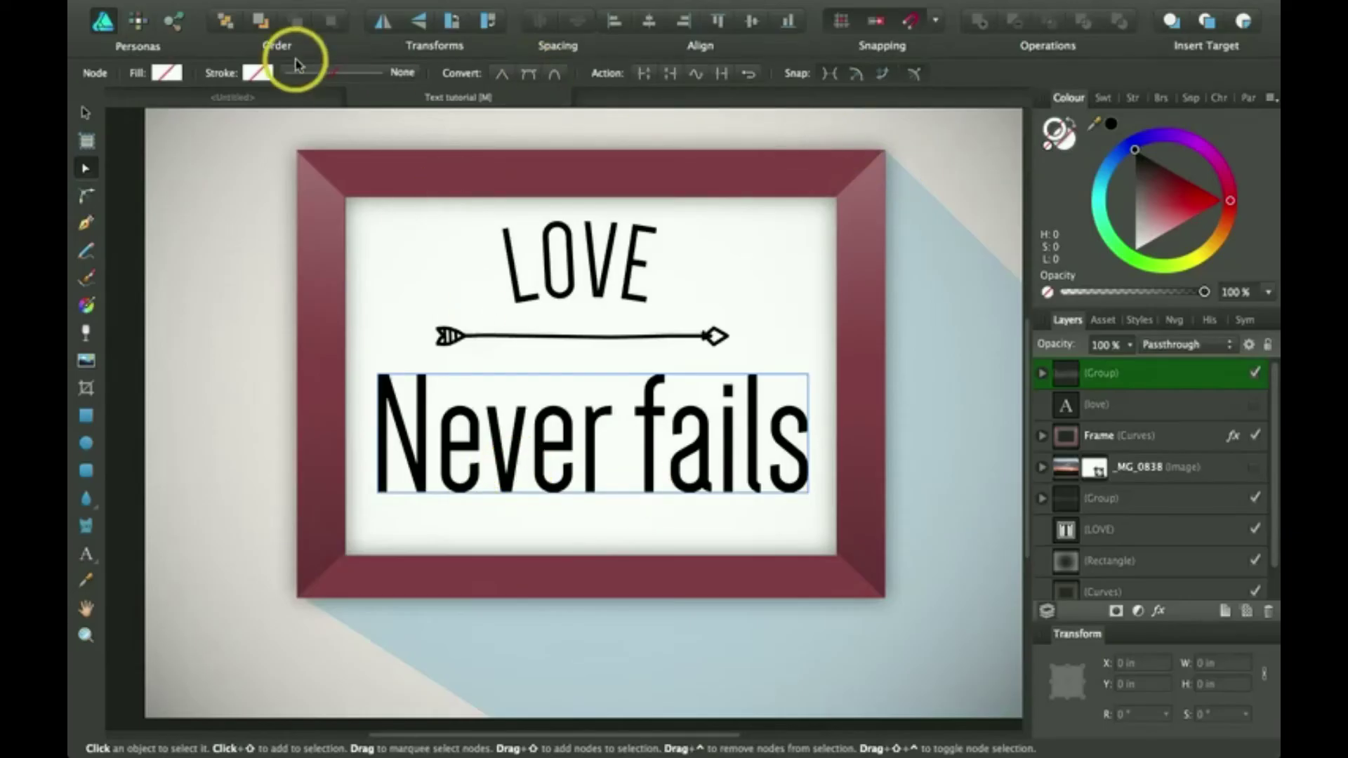
key("super+equal")
key("super+equal")
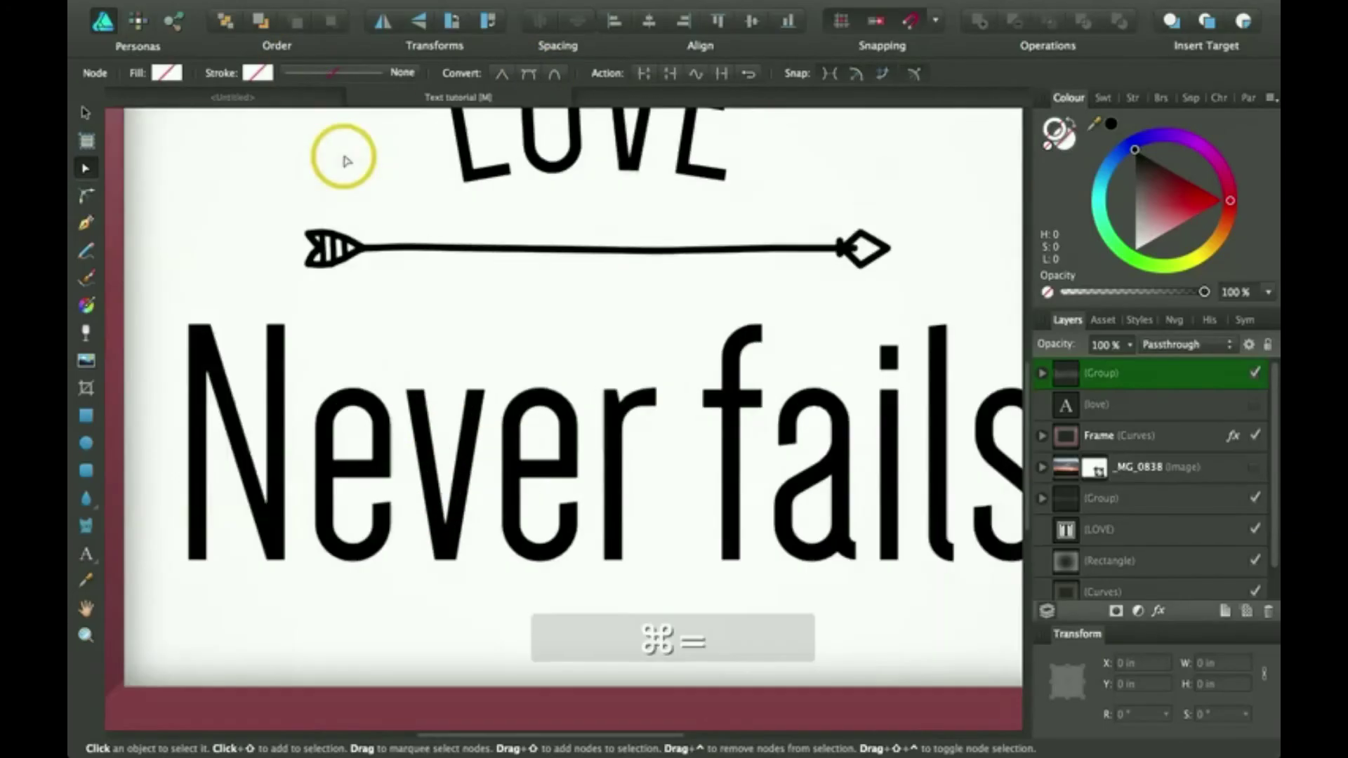
key("super+equal")
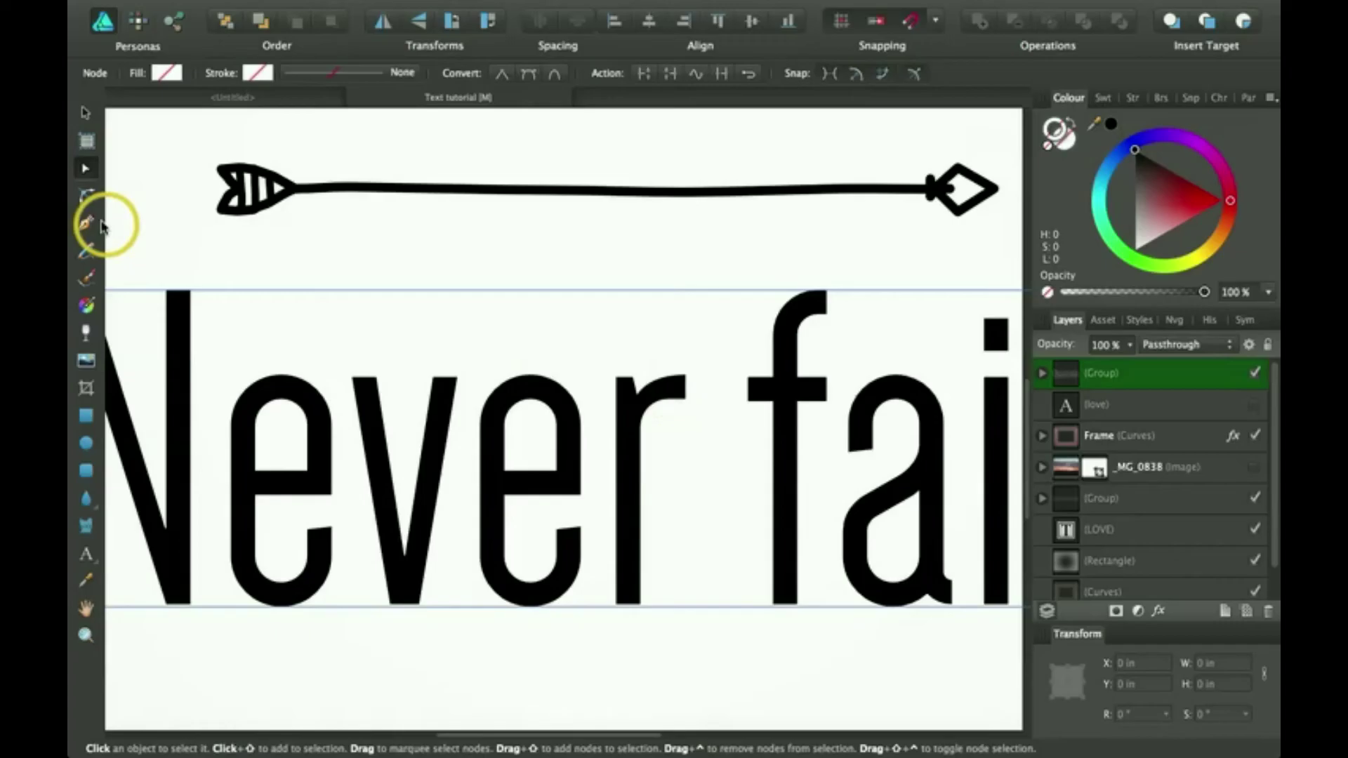
left_click(587, 331)
key("super+minus")
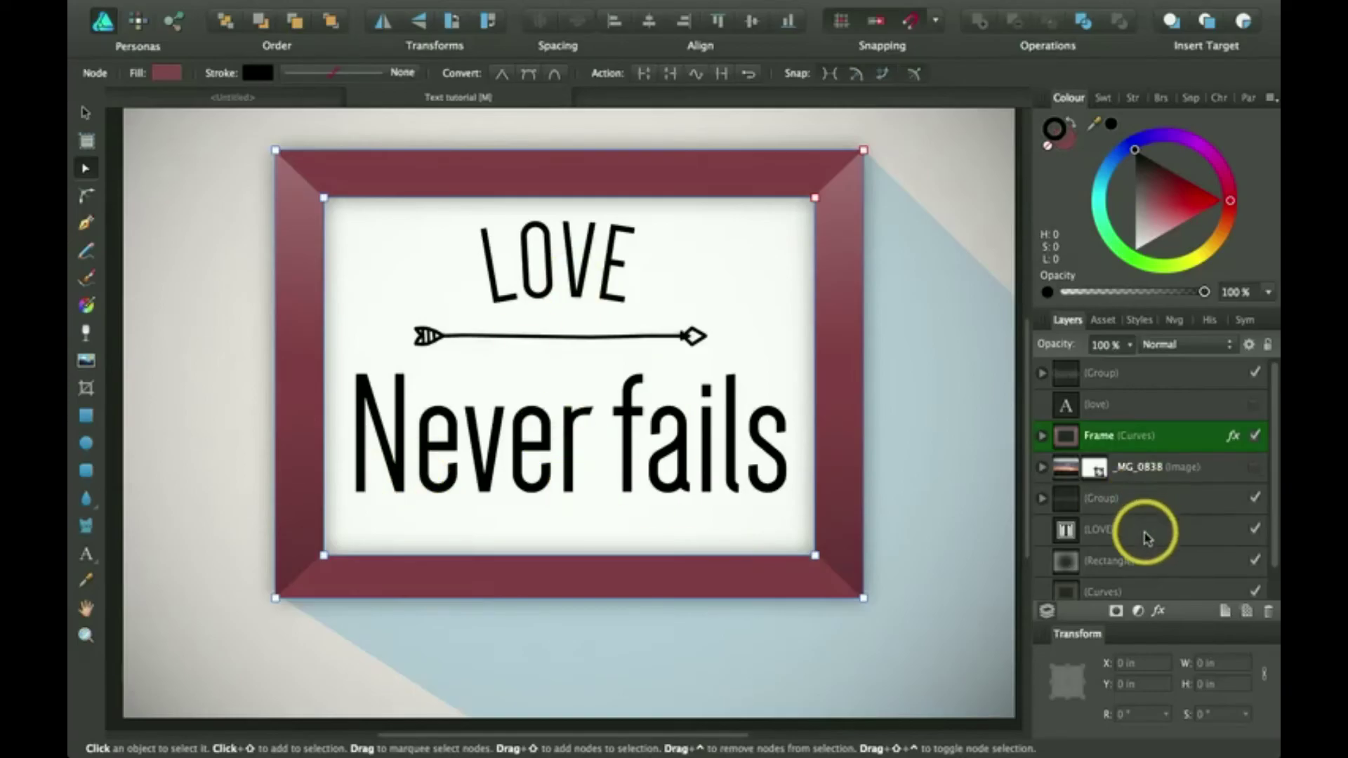
Step: Rename the converted group layer to 'Never fails'
left_click(1137, 372)
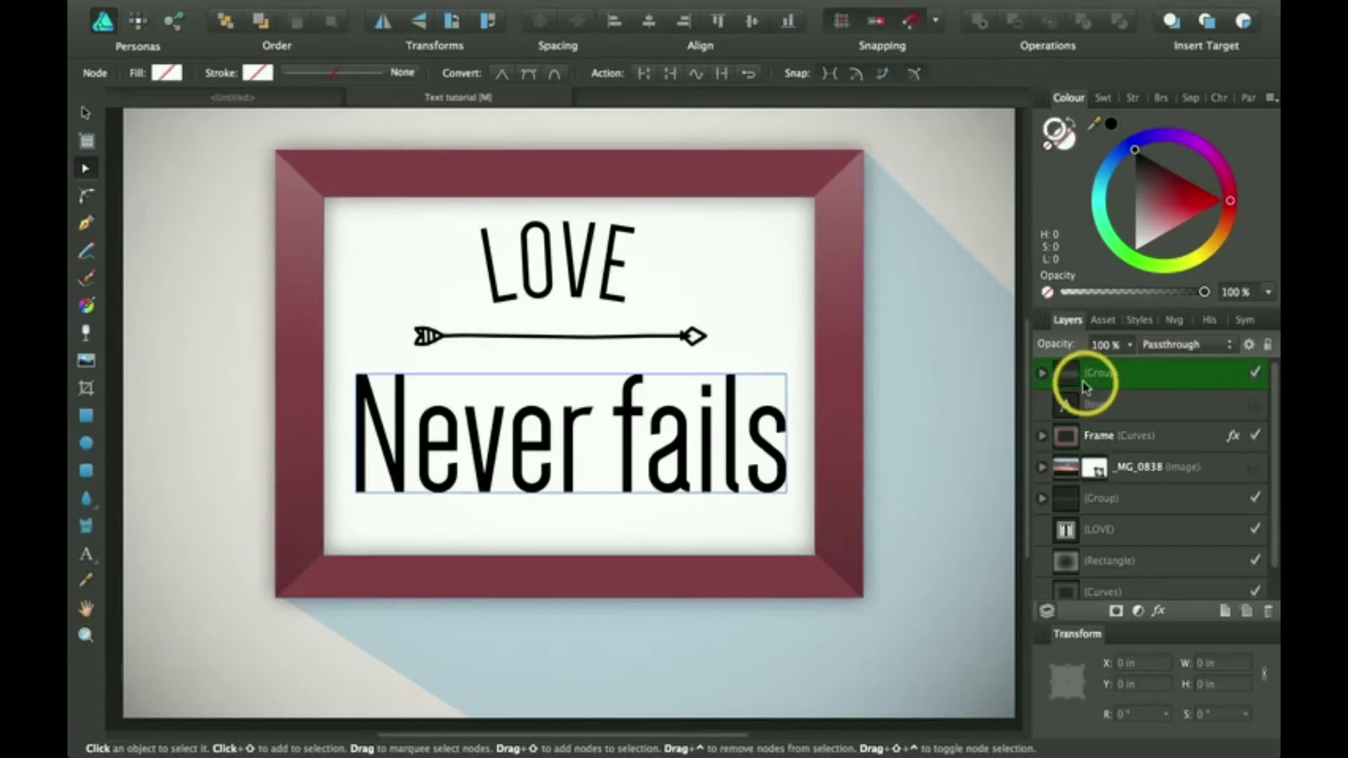
double_click(1102, 377)
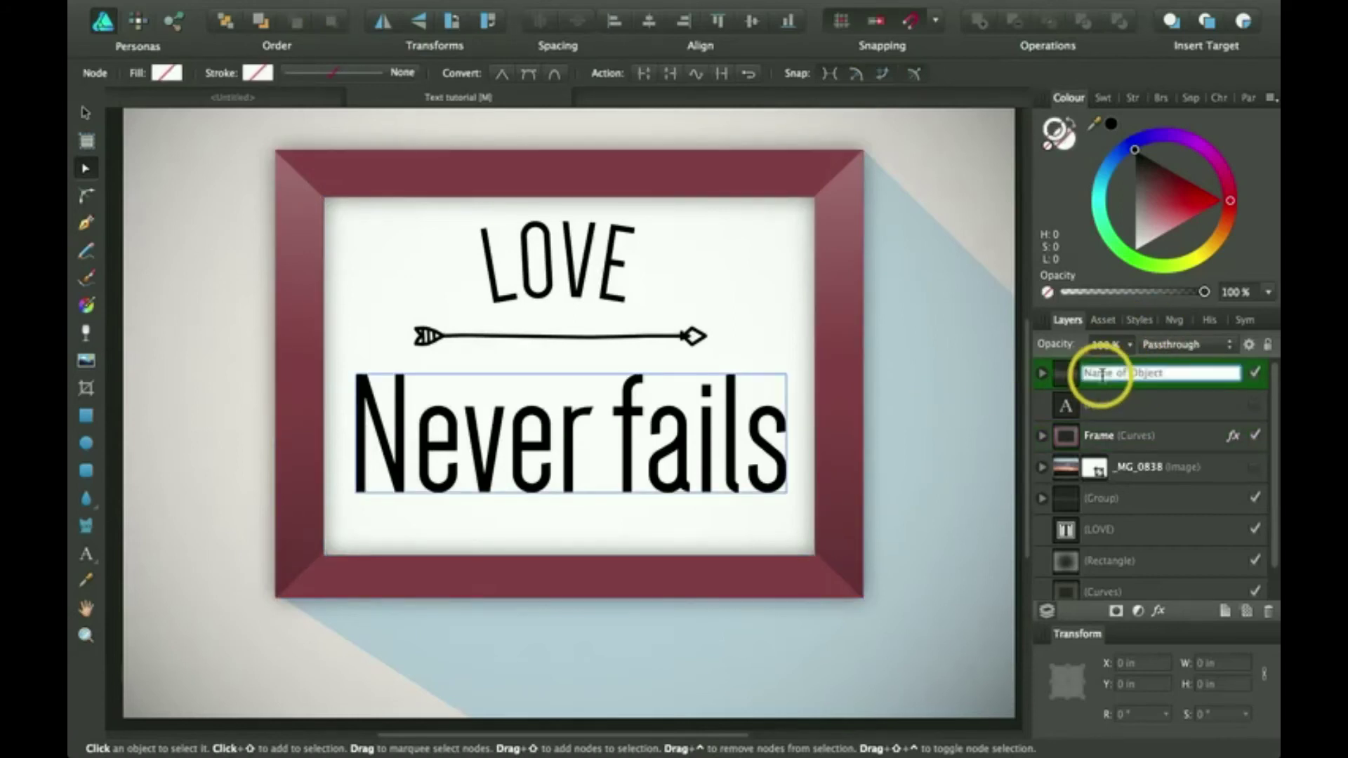
type("Never fails")
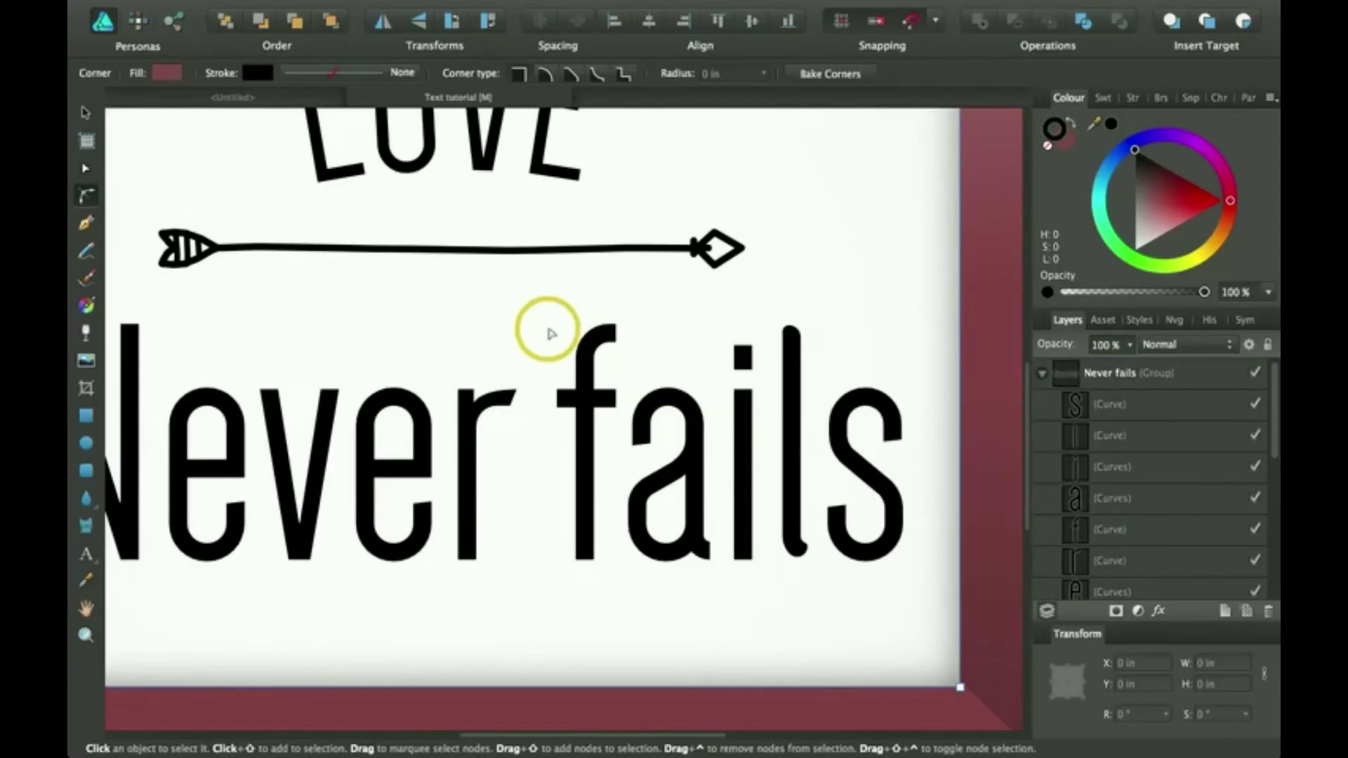
Step: Select the individual letters i, a, f, r and e to inspect their curve nodes
left_click(577, 429)
left_click(1137, 469)
left_click(698, 545)
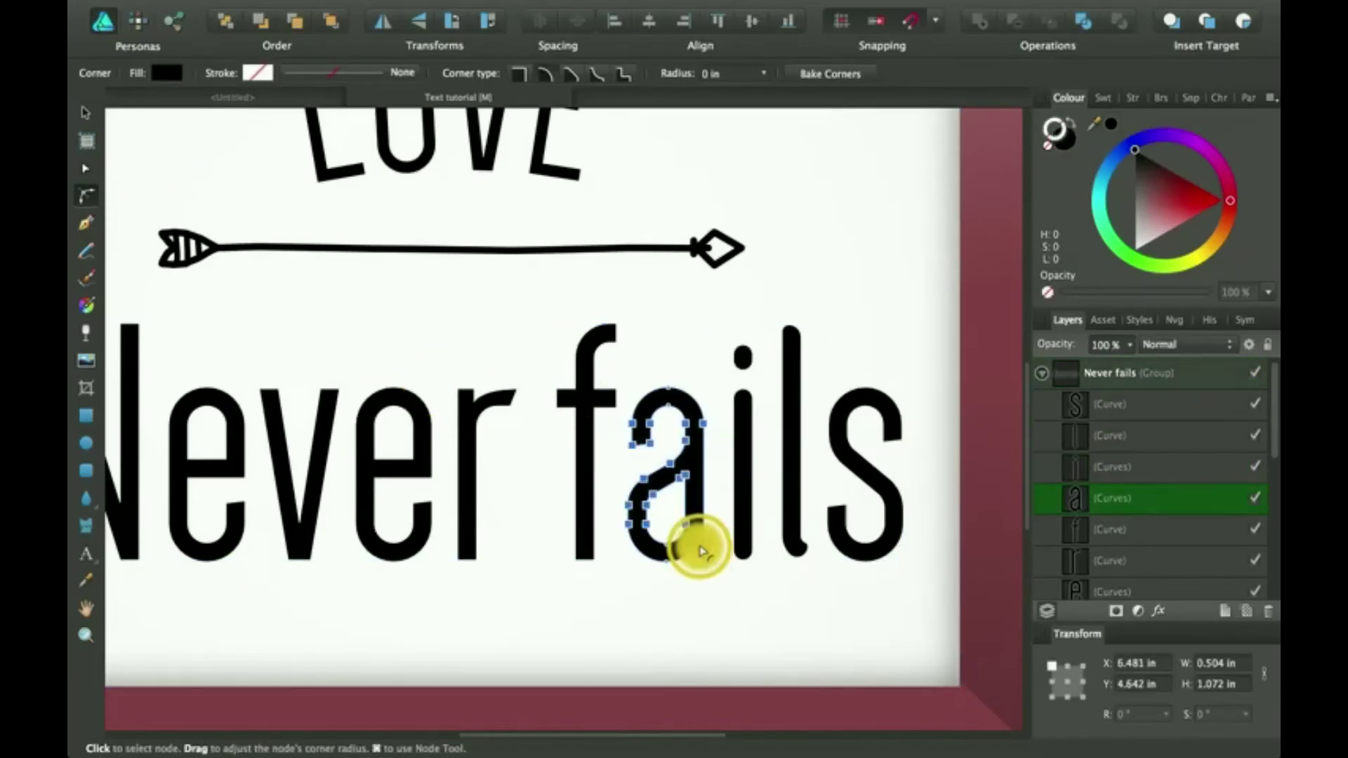
left_click(593, 556)
left_click(496, 611)
left_click(466, 482)
left_click(476, 557)
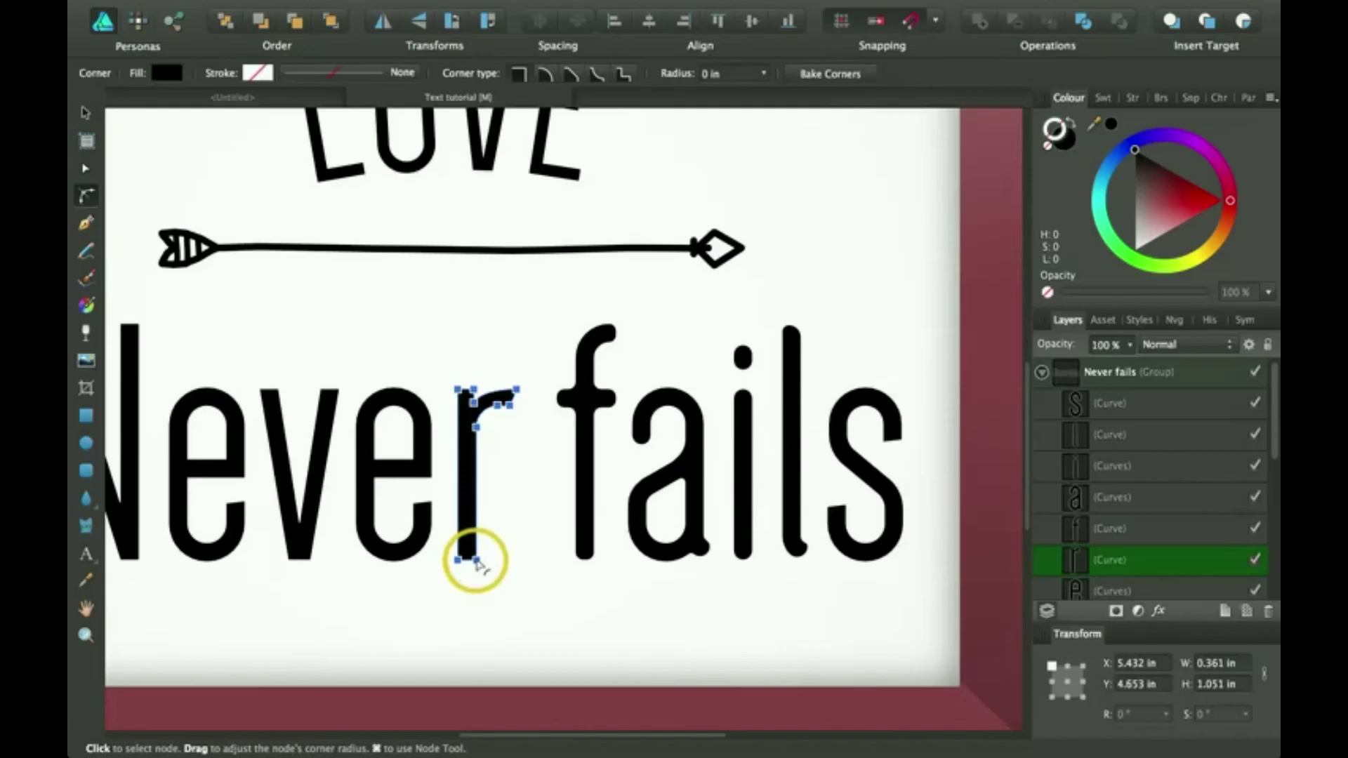
left_click(444, 525)
Step: Select the picture frame and the background image to view their nodes
scroll(464, 506, "down", 3)
scroll(1144, 458, "down", 3)
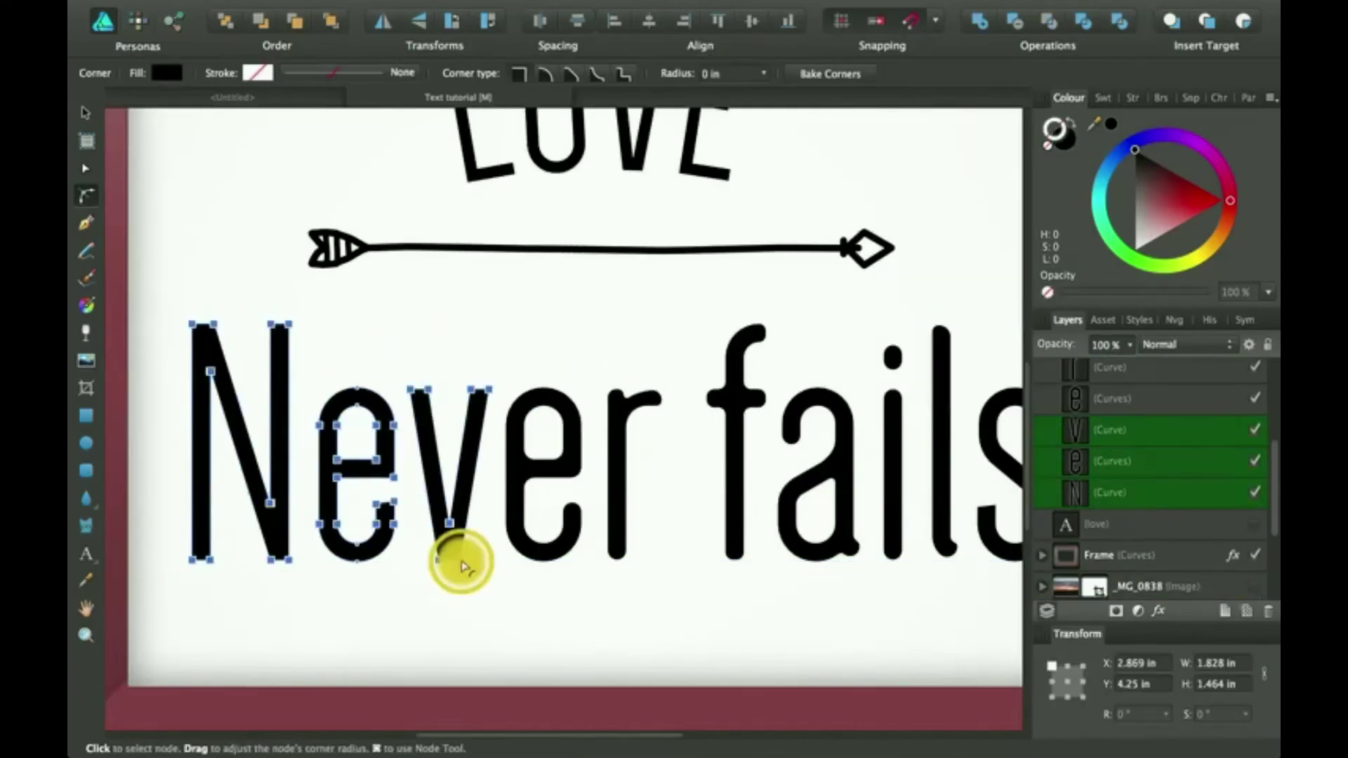
scroll(569, 604, "down", 2)
left_click(569, 604)
scroll(569, 604, "right", 3)
scroll(551, 551, "left", 3)
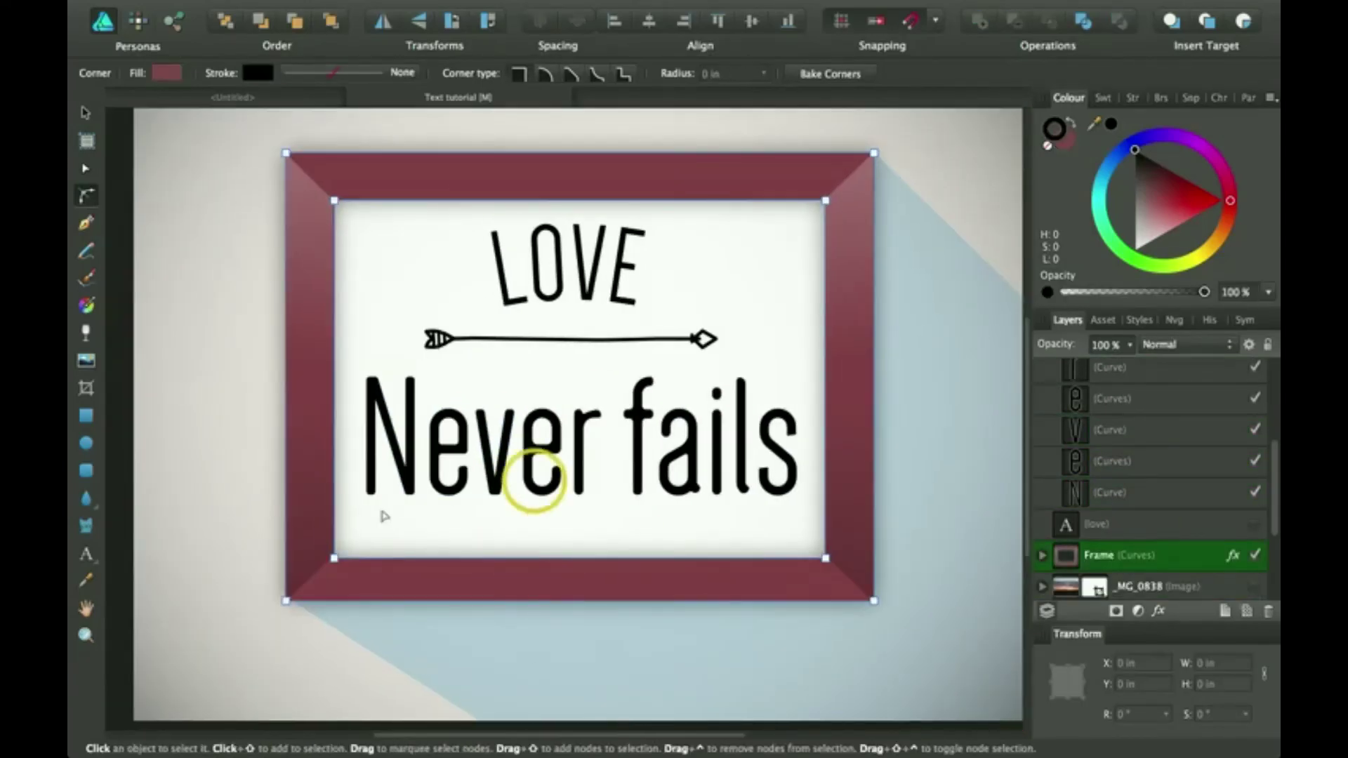
left_click(892, 477)
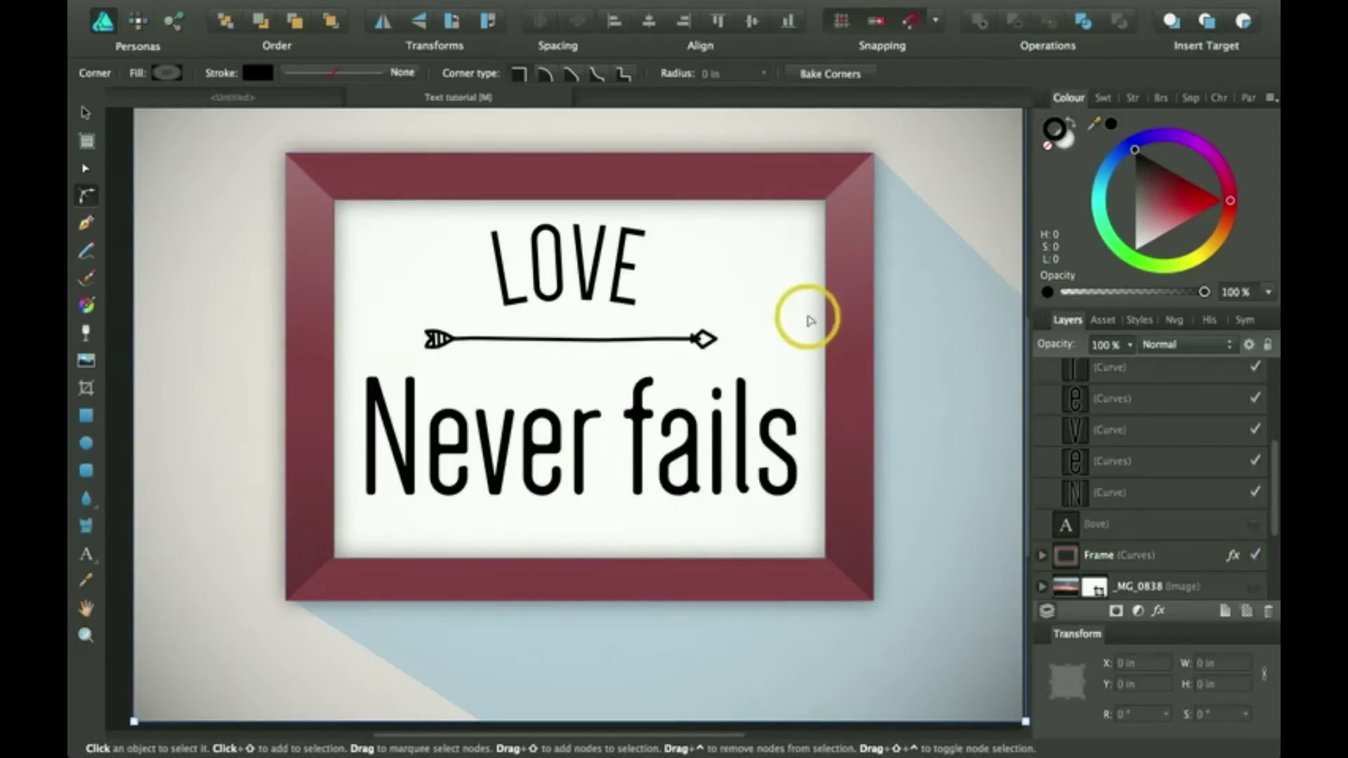
scroll(809, 320, "up", 1)
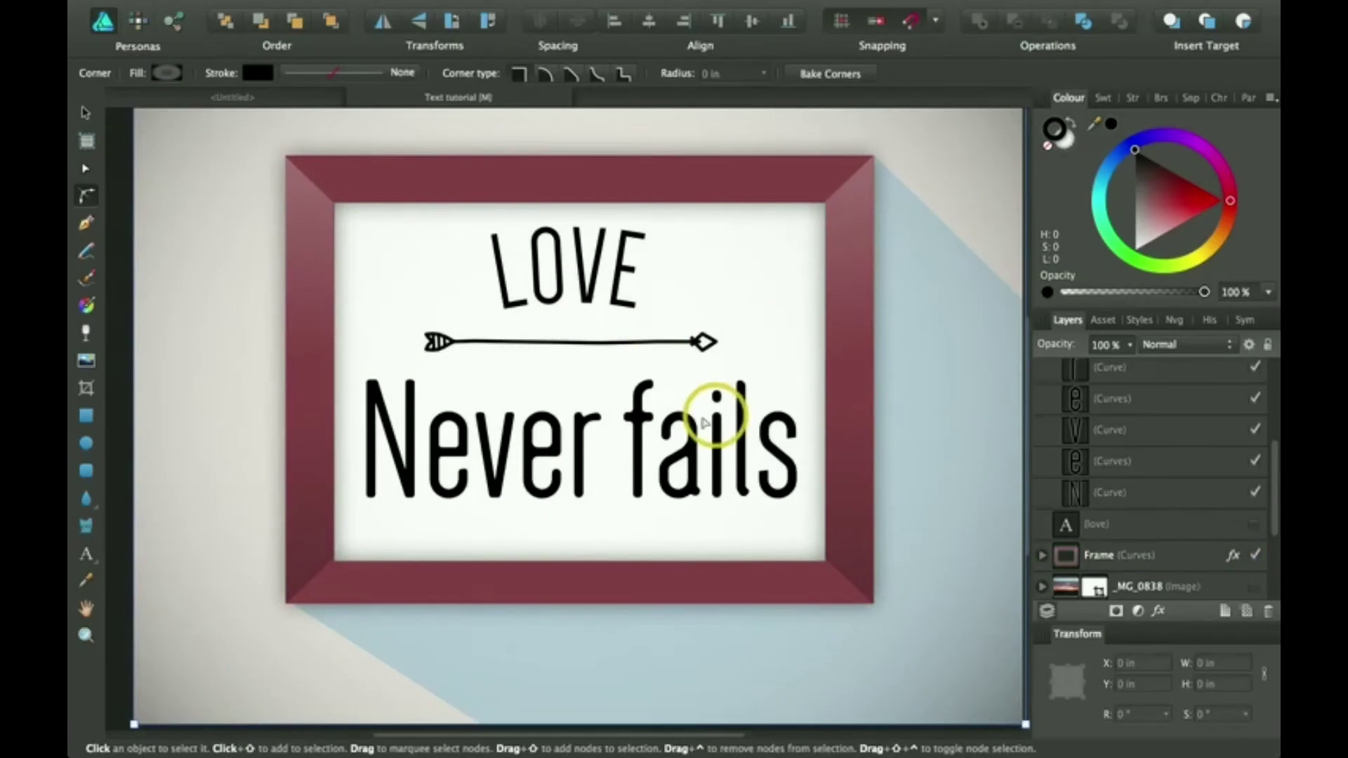
Step: With the Artistic Text tool, keep the Dense font and choose 24 pt, Regular
left_click(85, 555)
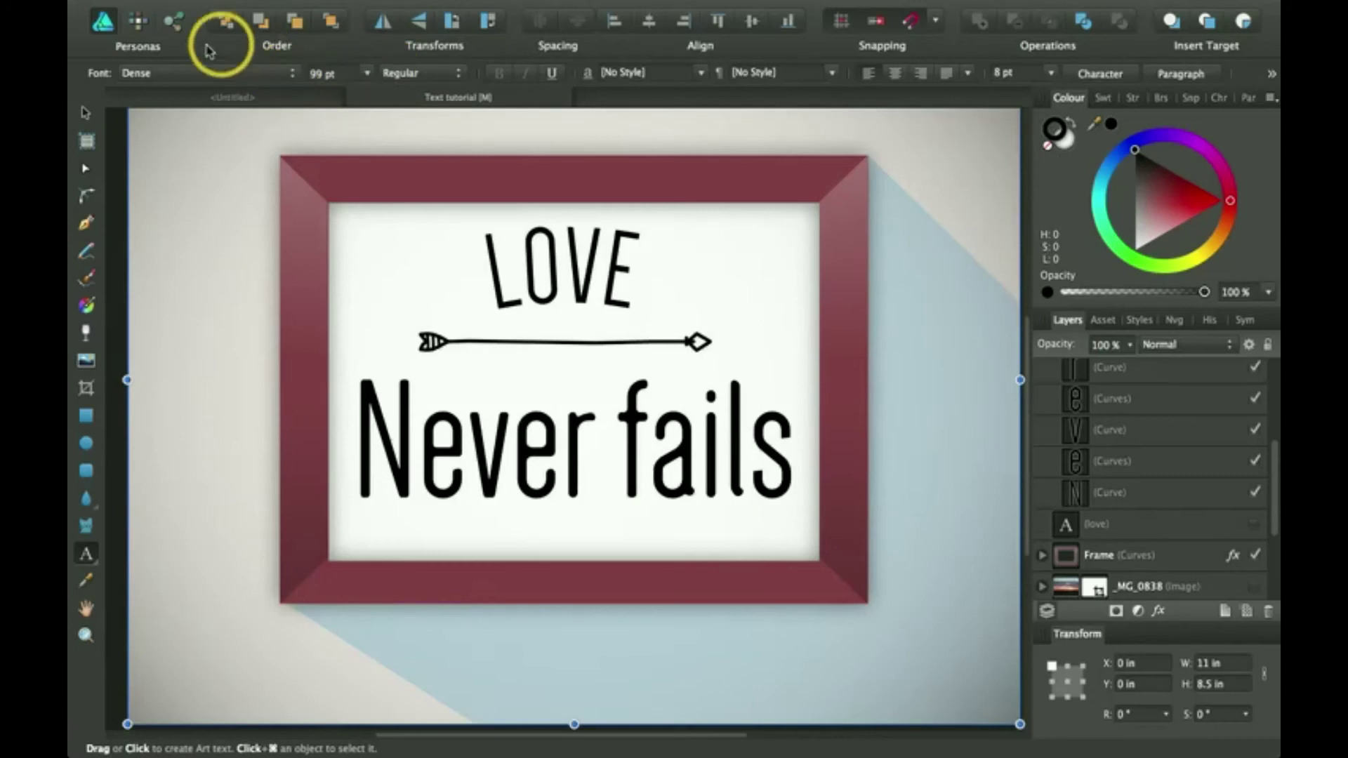
left_click(224, 73)
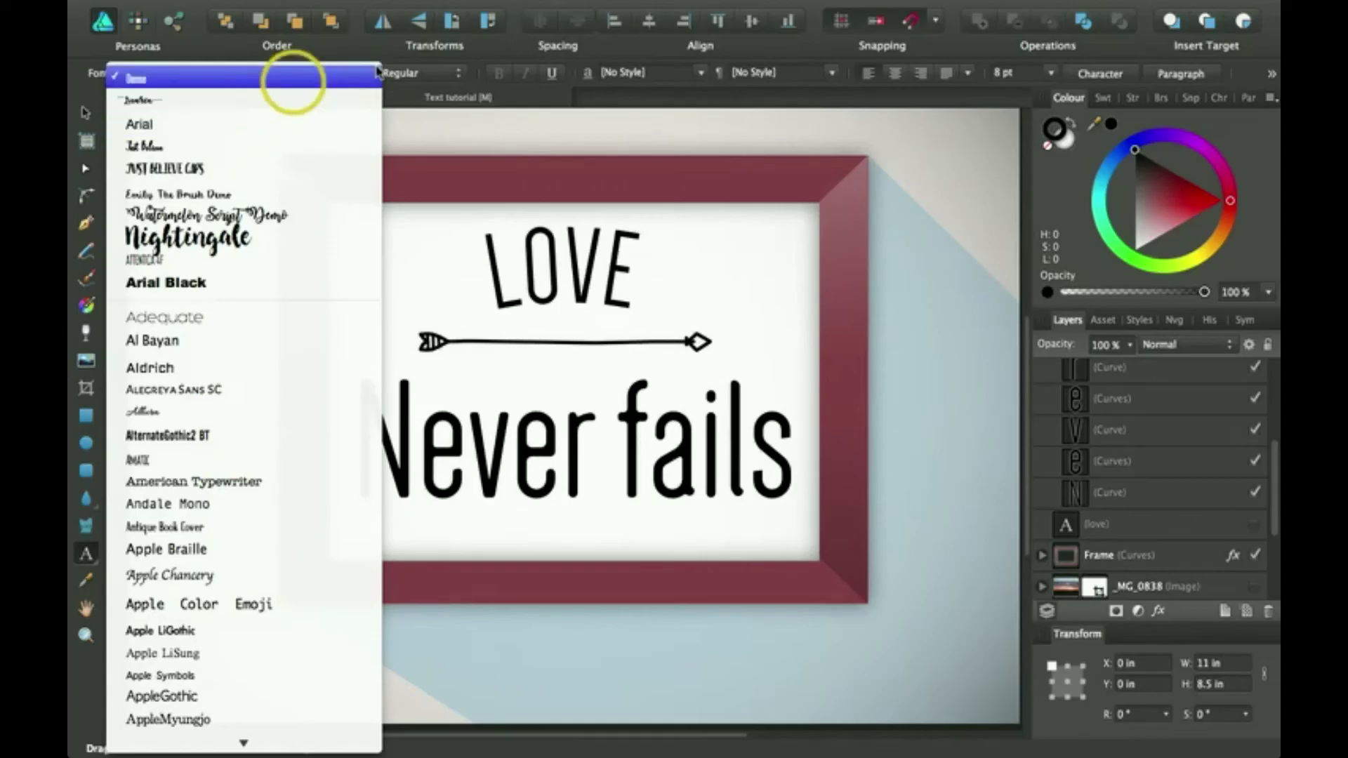
left_click(468, 78)
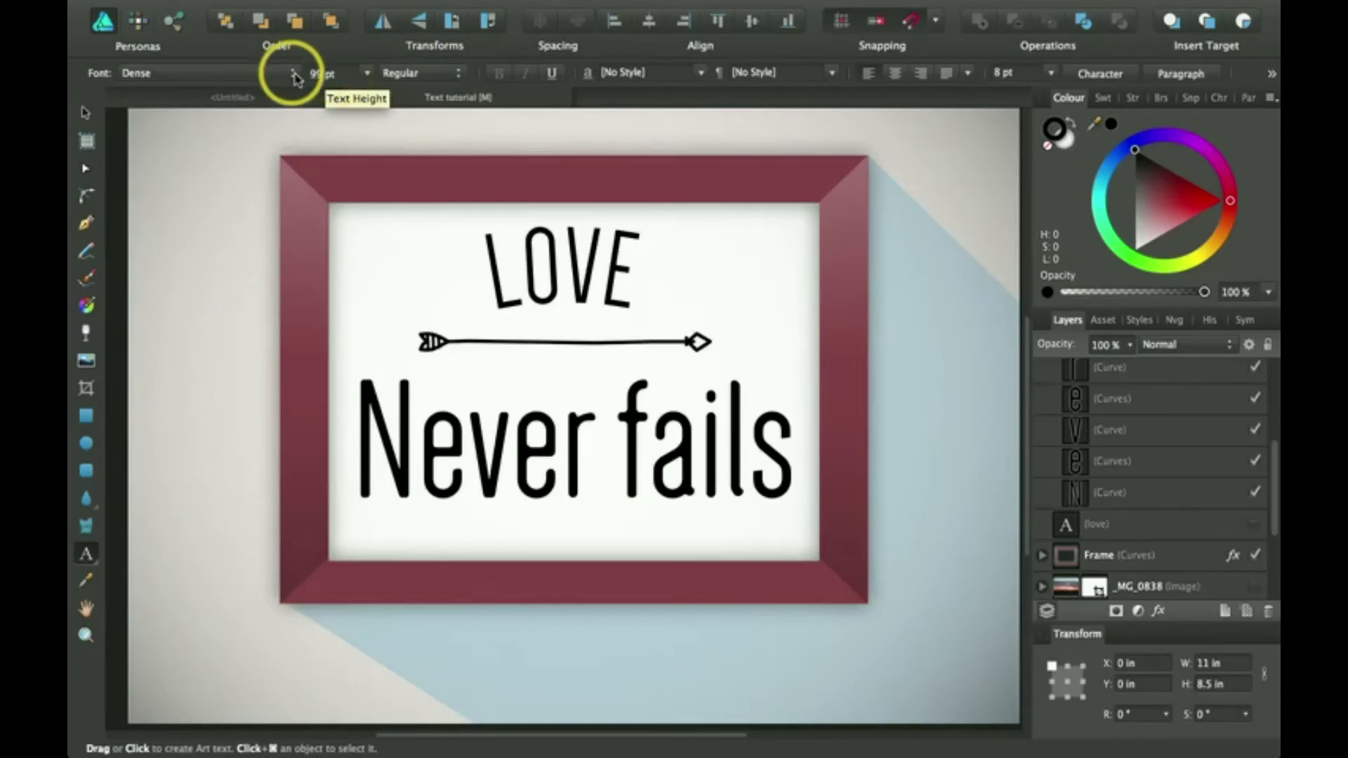
left_click(368, 74)
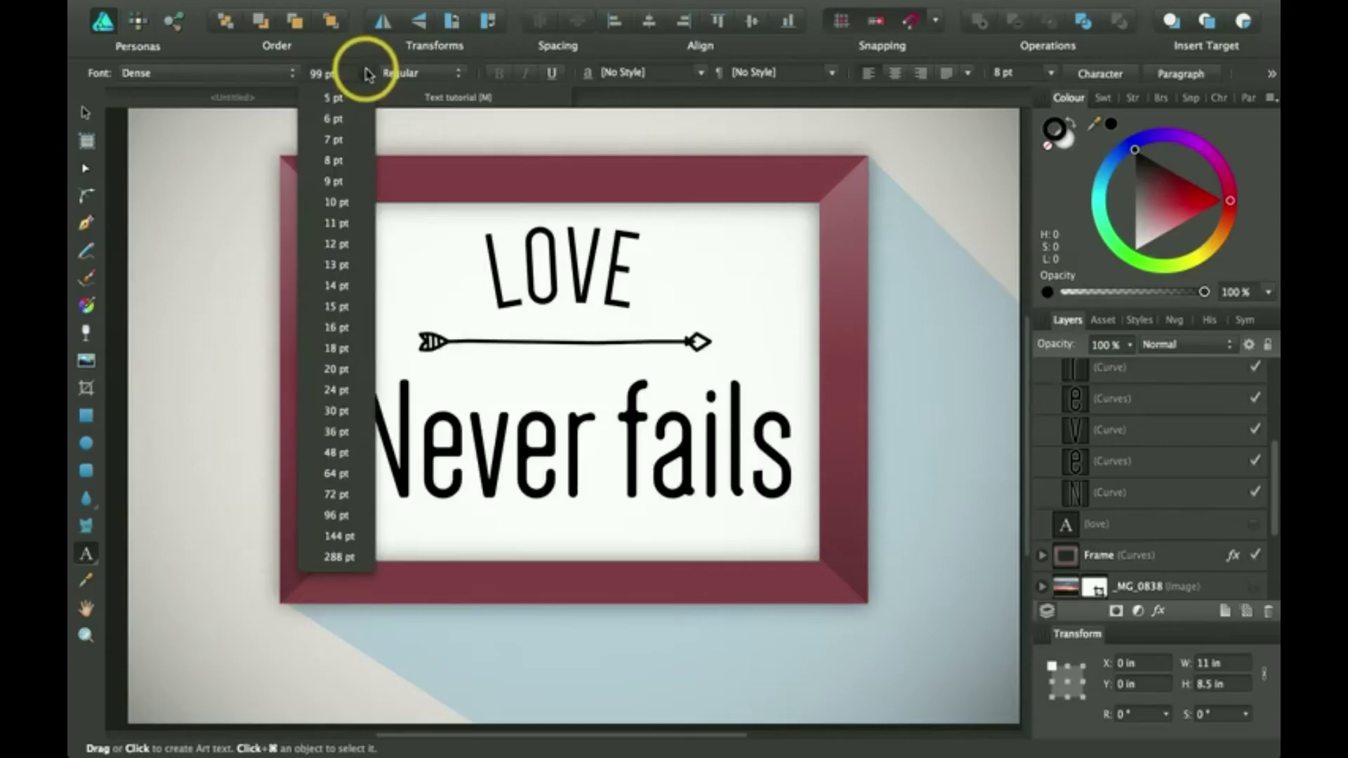
left_click(361, 389)
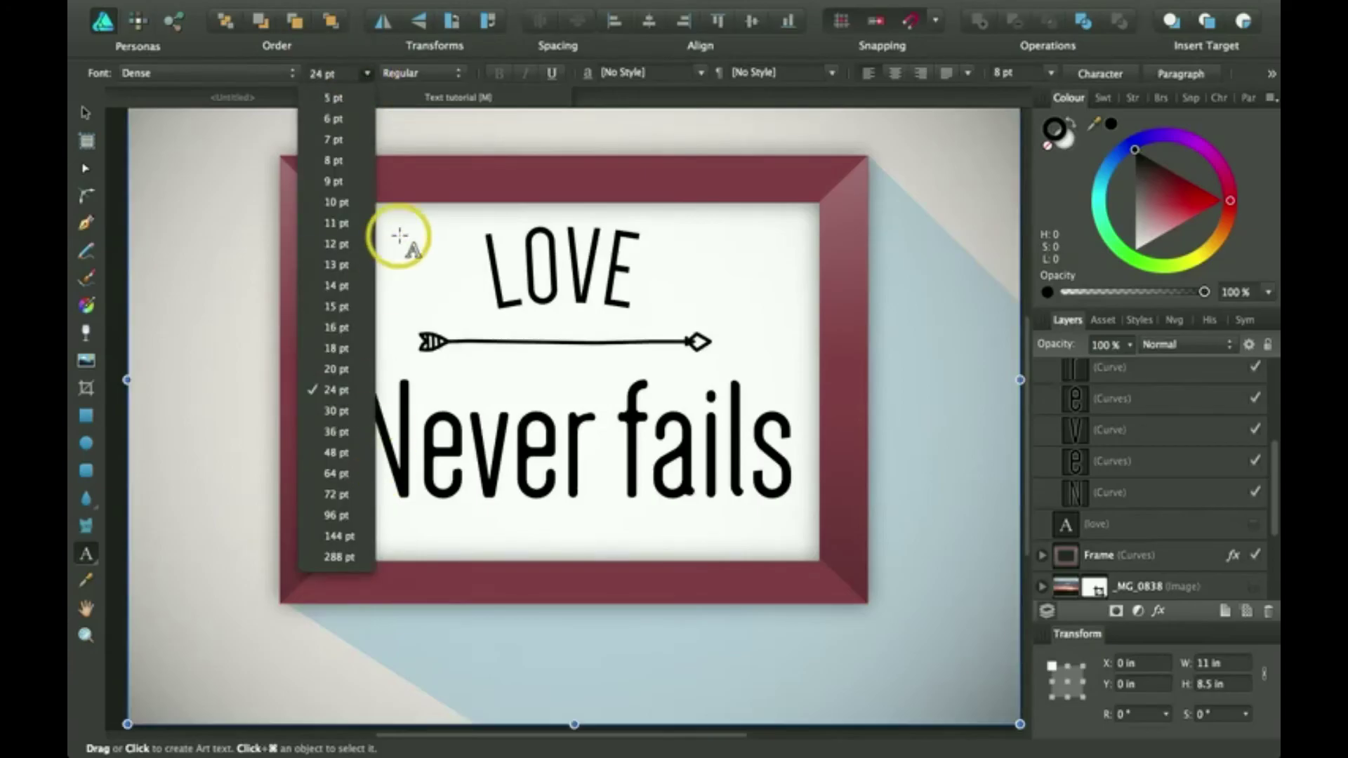
left_click(456, 73)
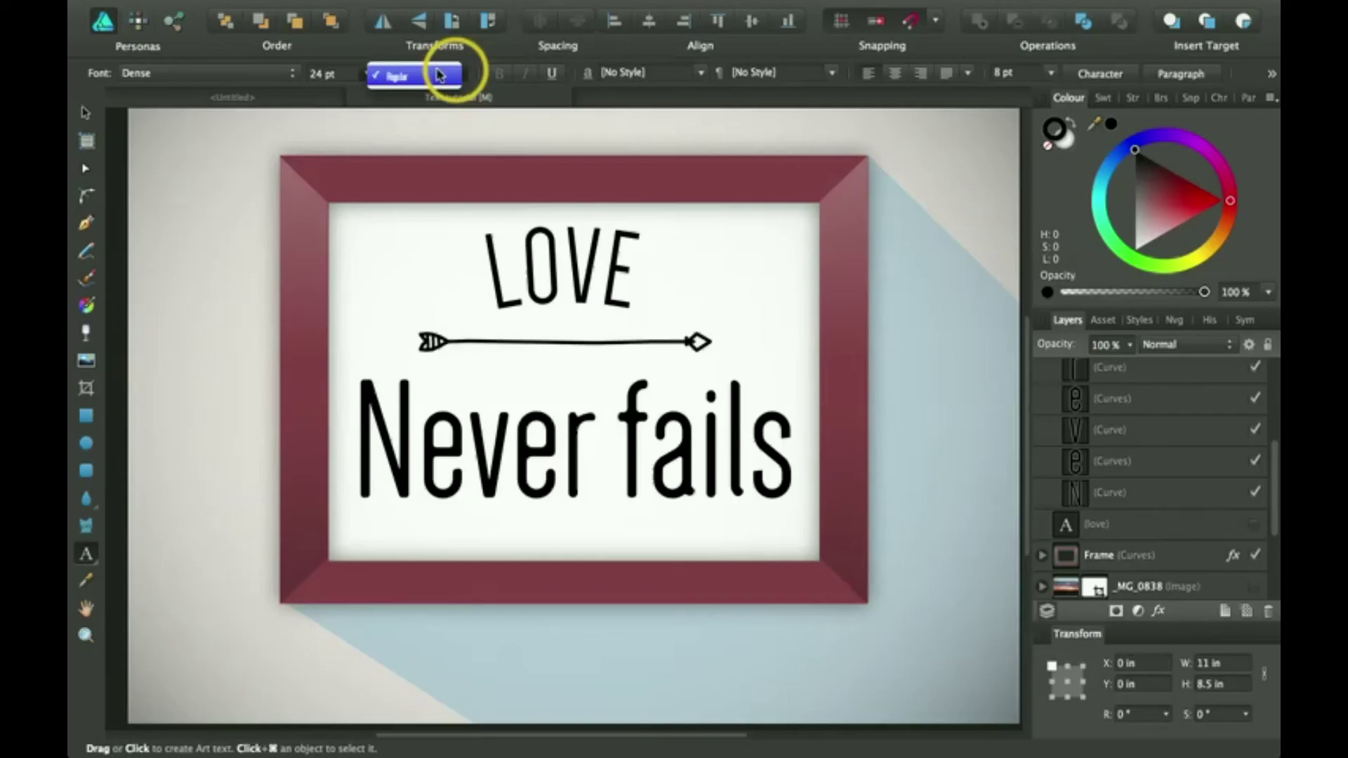
left_click(399, 76)
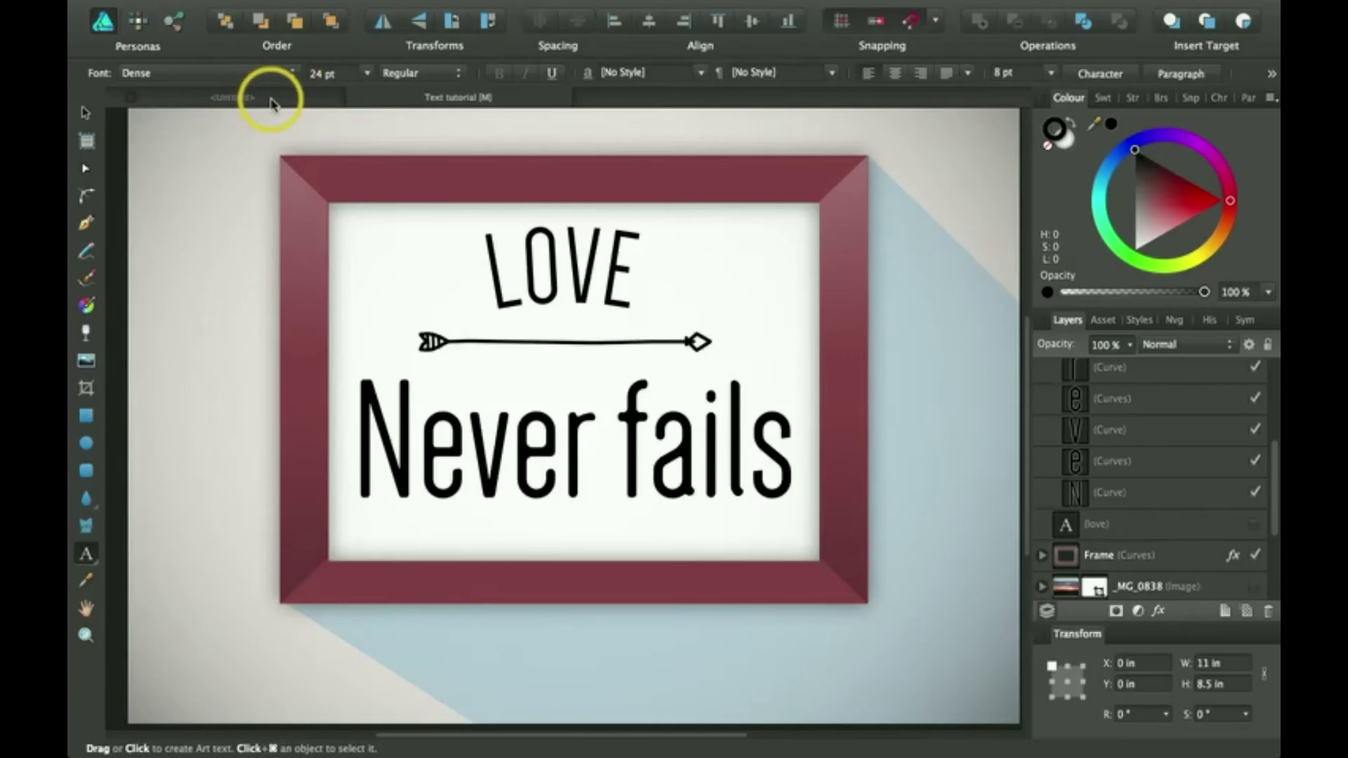
Step: In the blank Untitled document, draw a large art text frame, type 'A' and select it
left_click(271, 100)
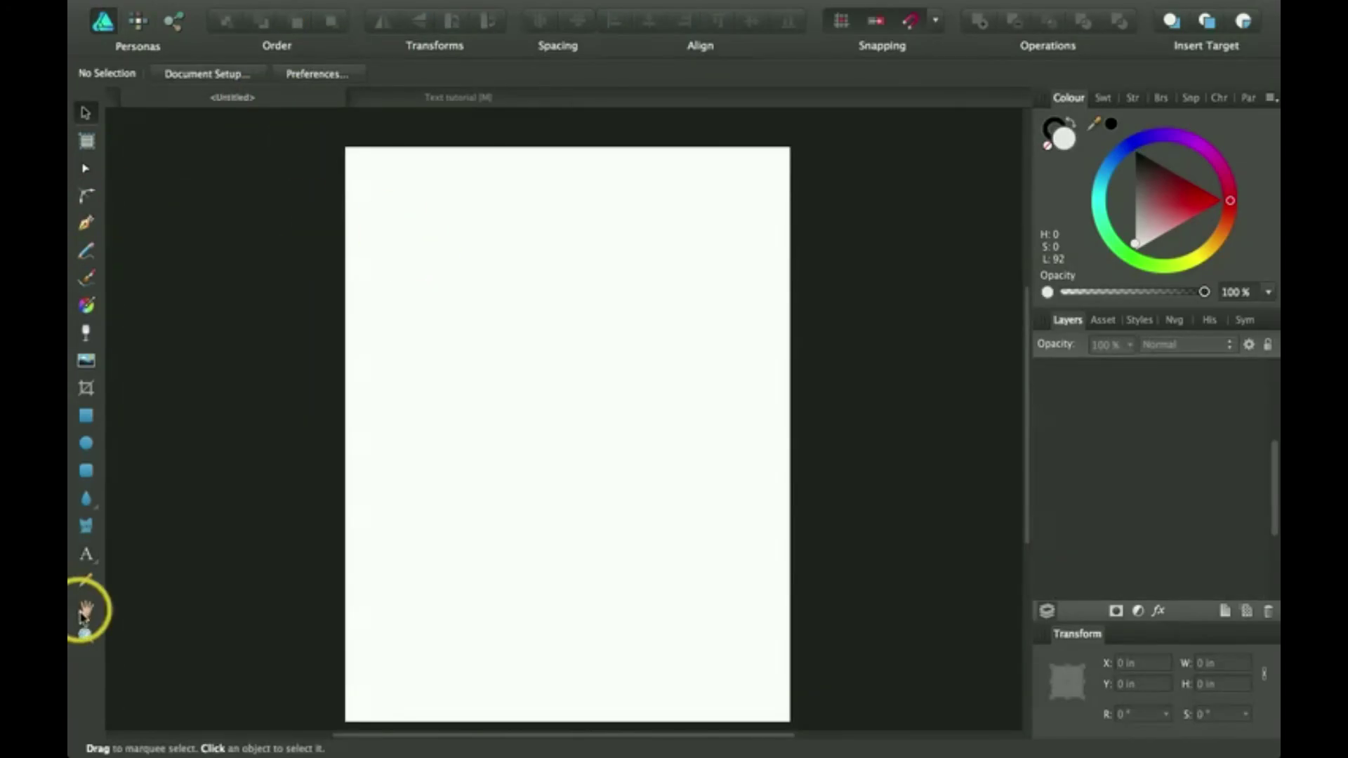
left_click(85, 555)
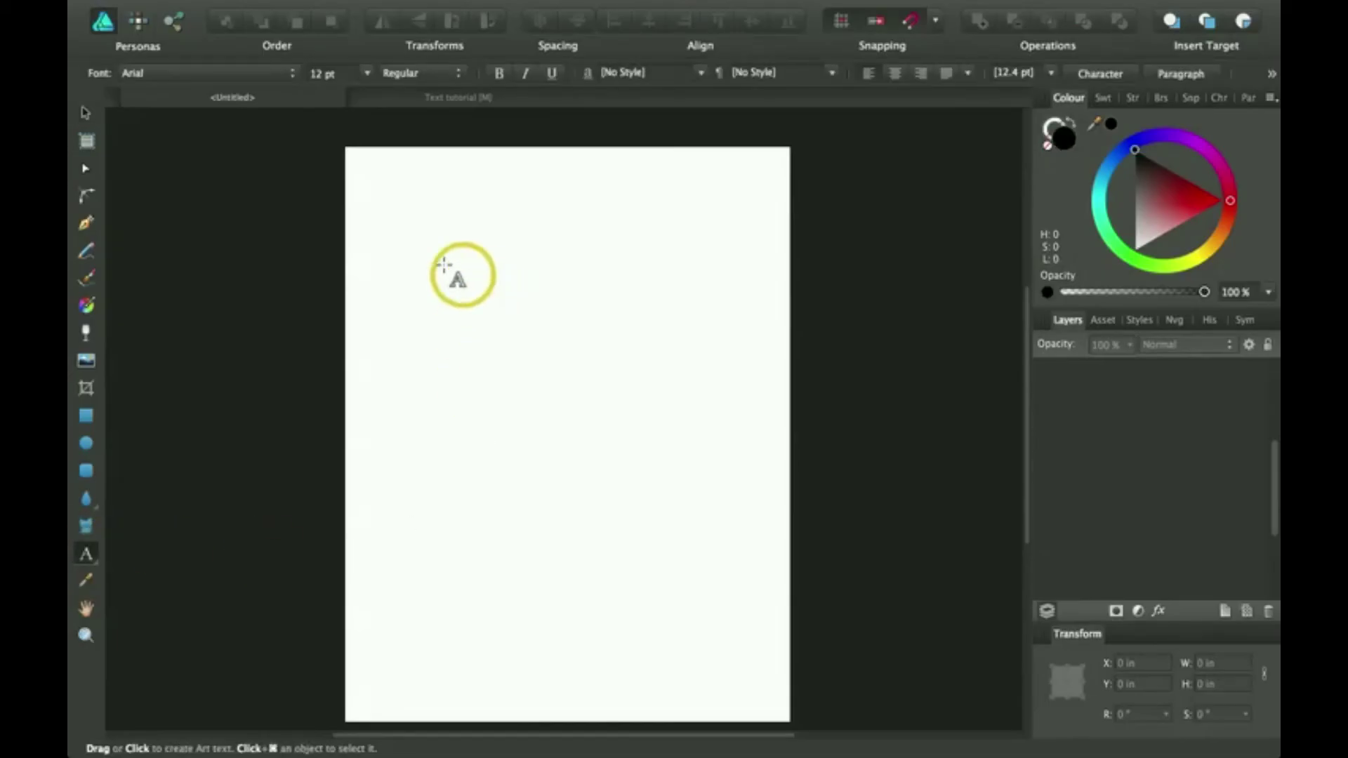
left_click_drag(457, 271, 611, 492)
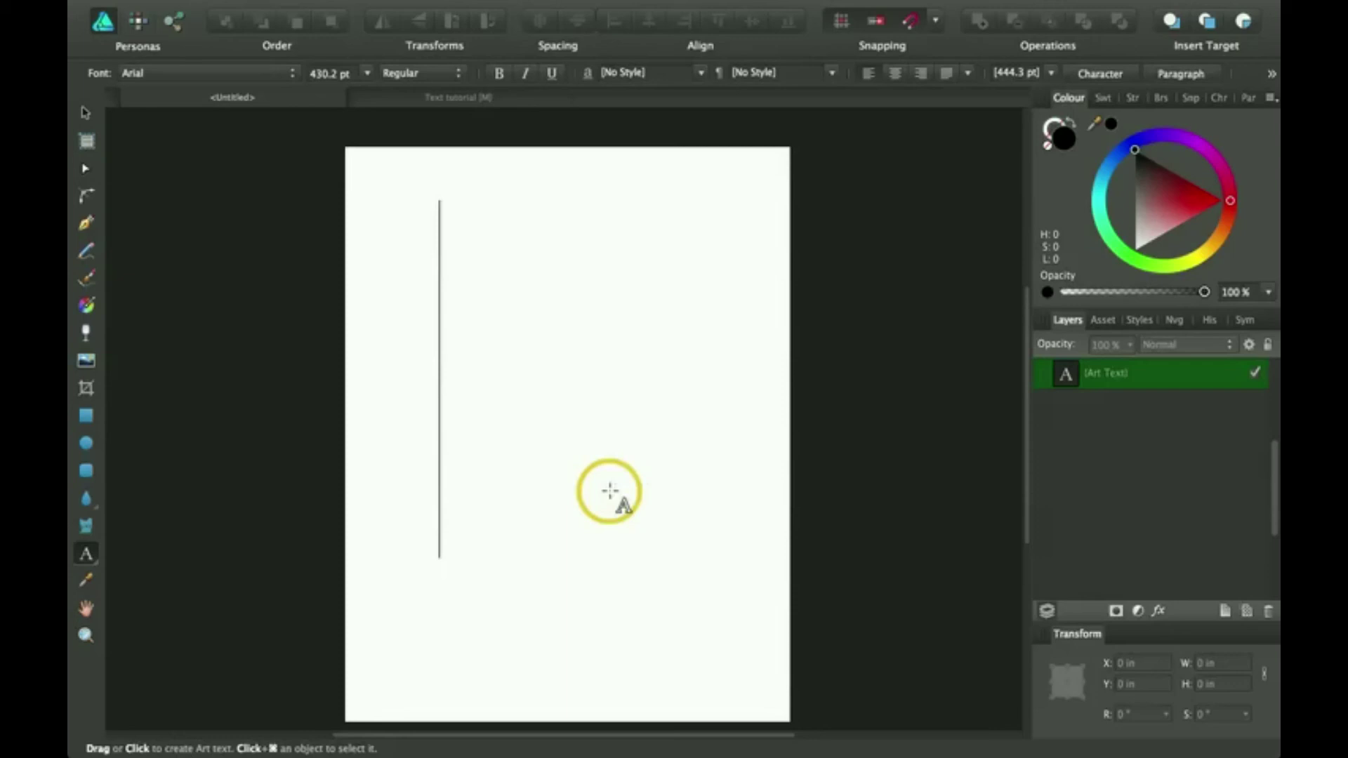
type("A")
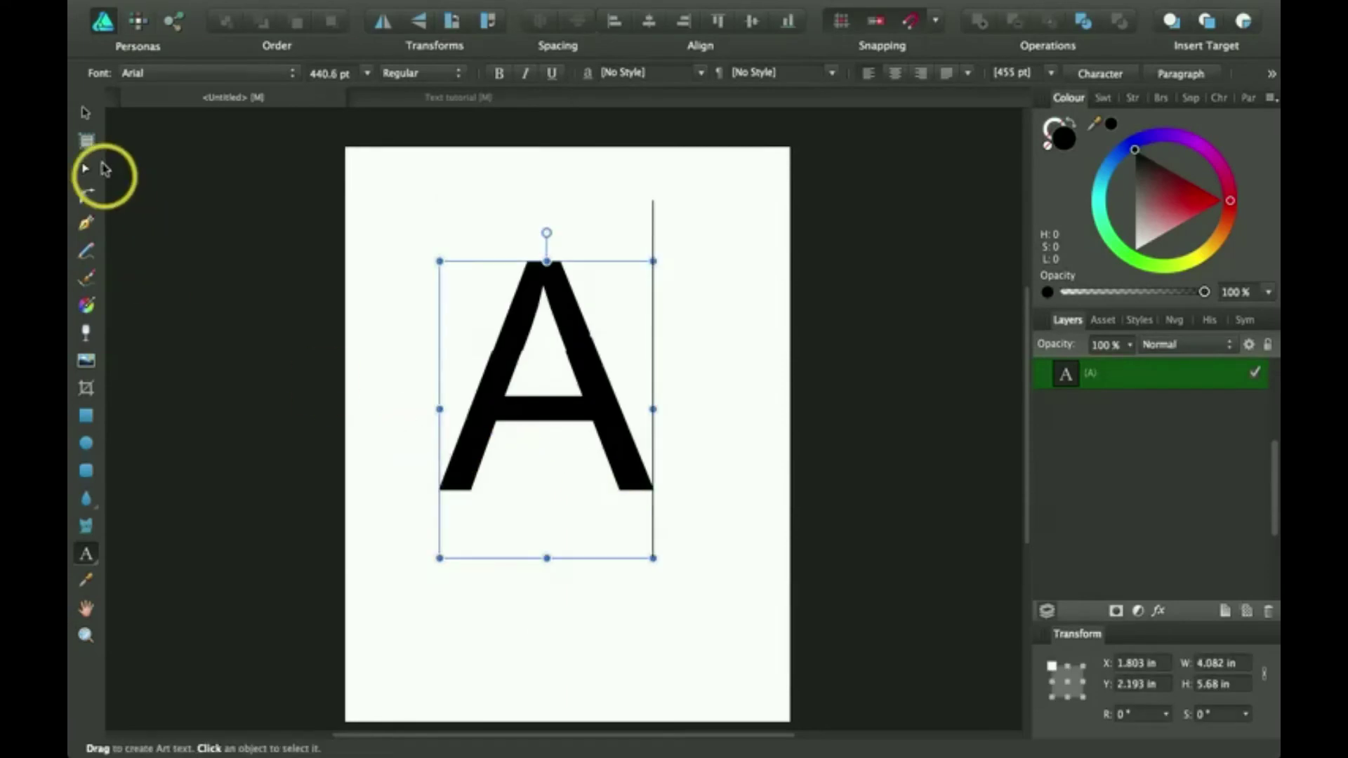
left_click(86, 114)
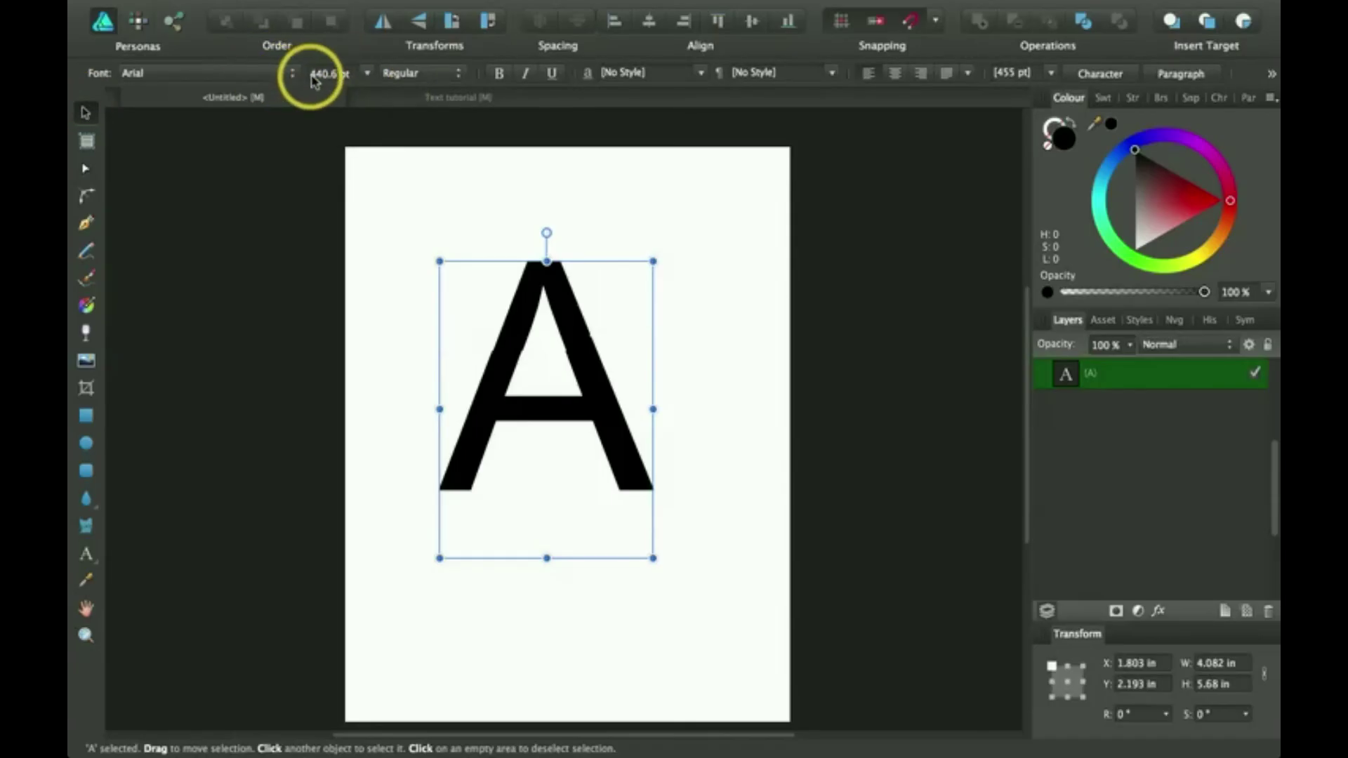
Step: Try the Watermelon Script Demo font on the A, keeping the Regular style
left_click(459, 74)
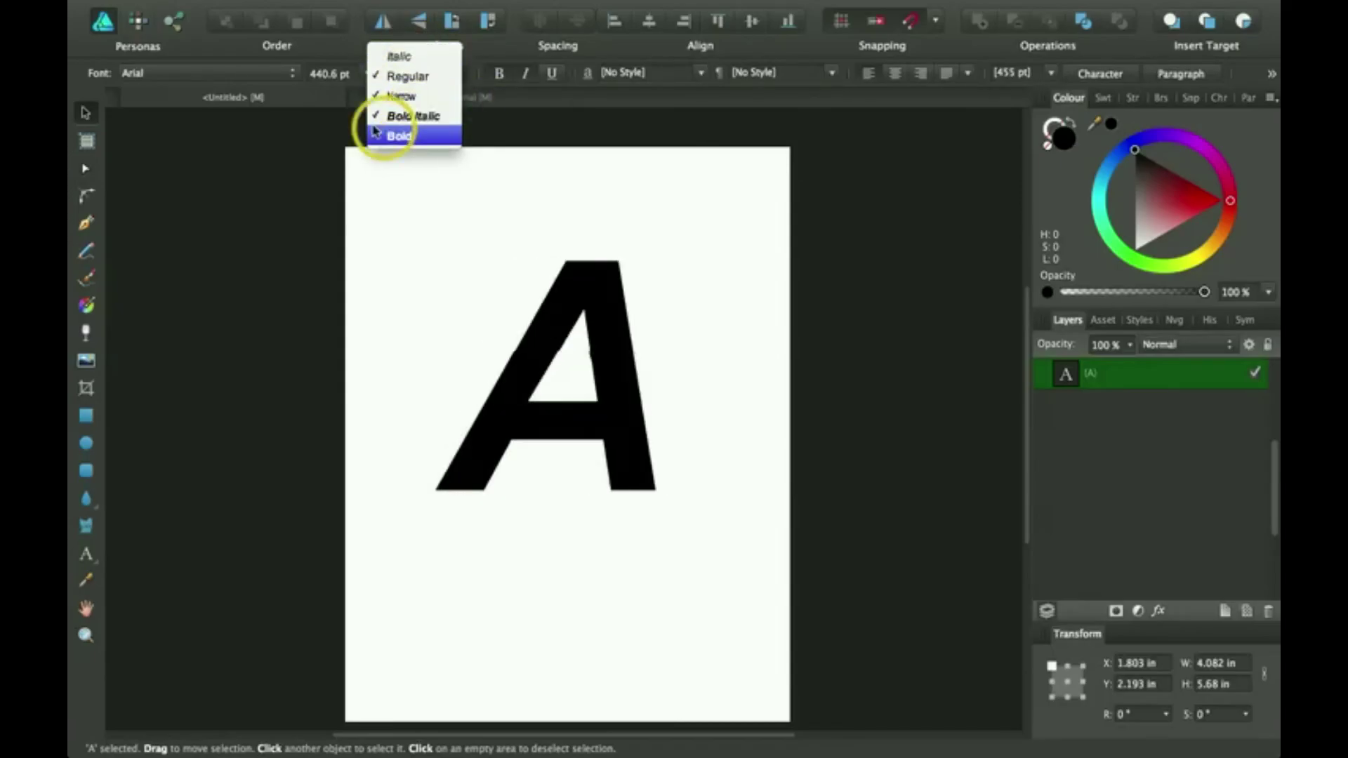
left_click(292, 76)
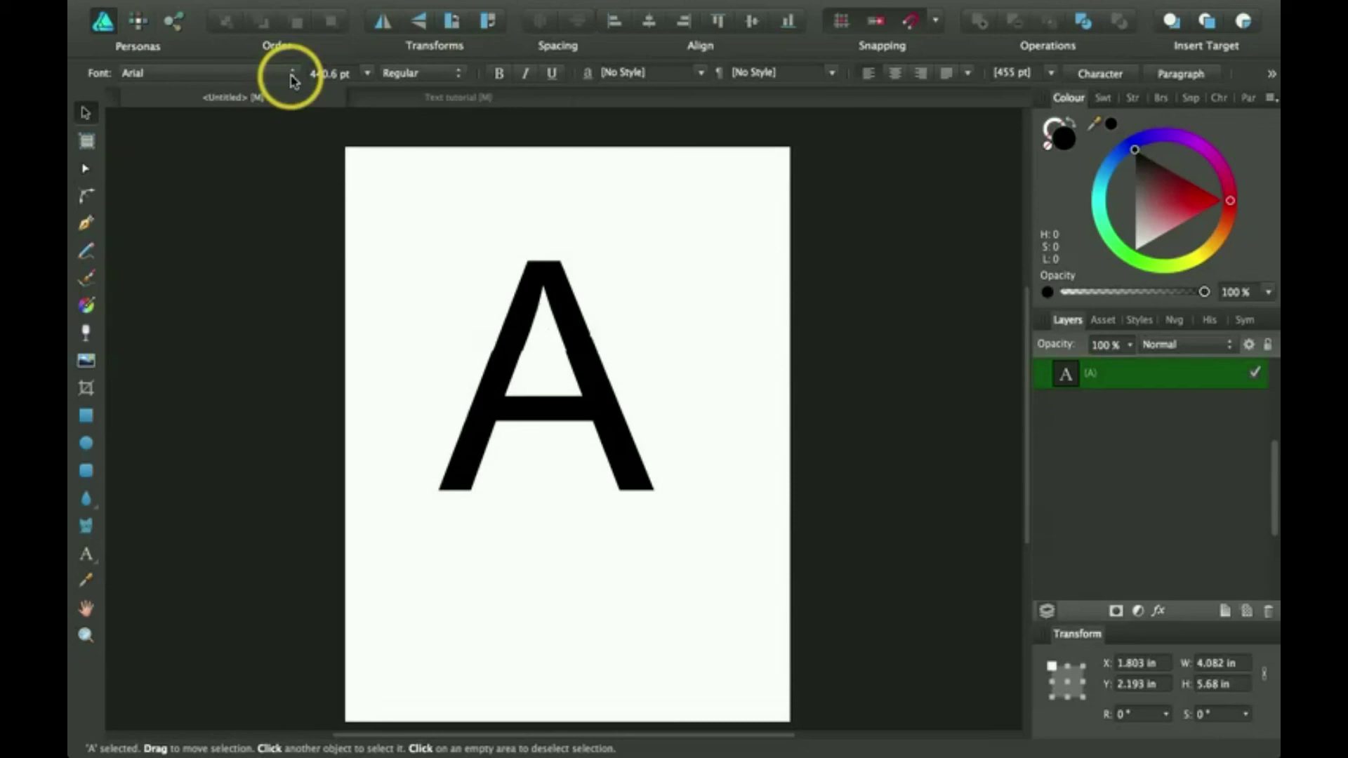
left_click(292, 79)
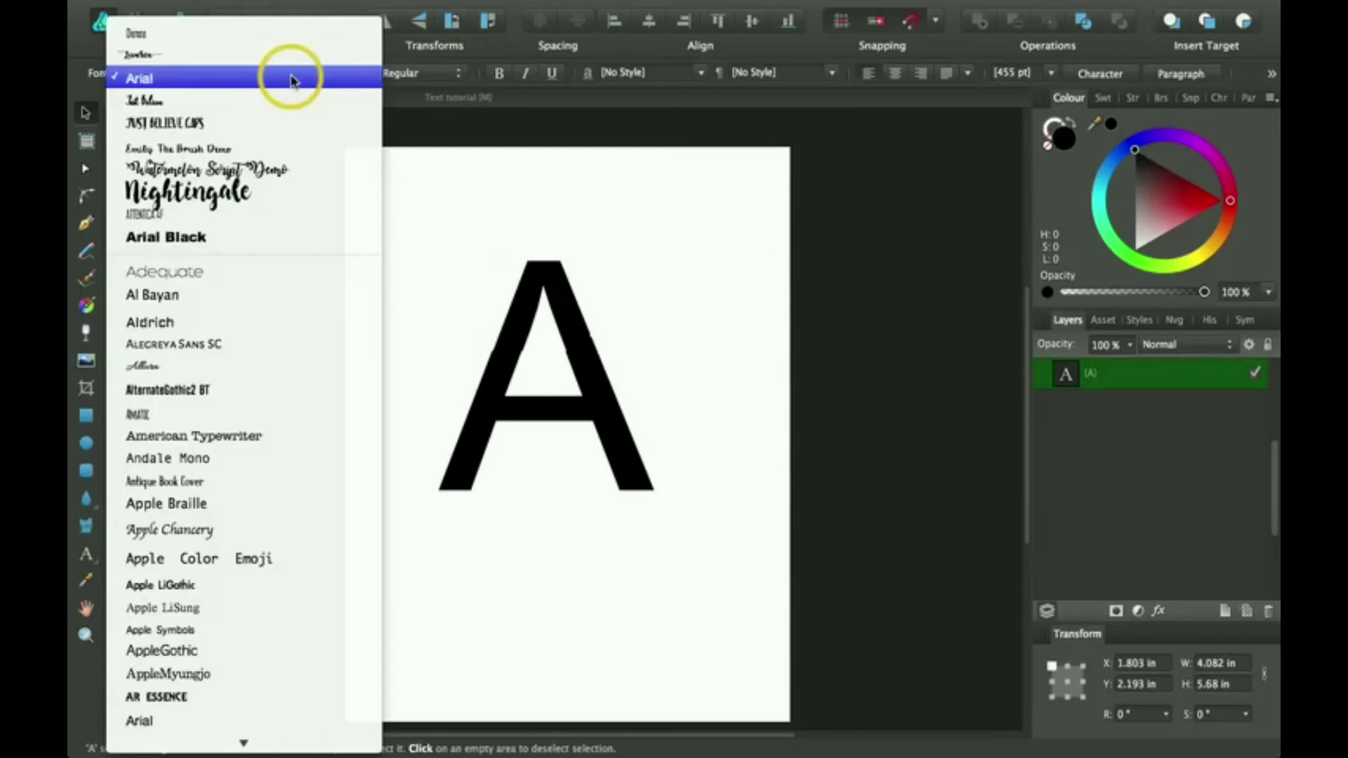
left_click(264, 168)
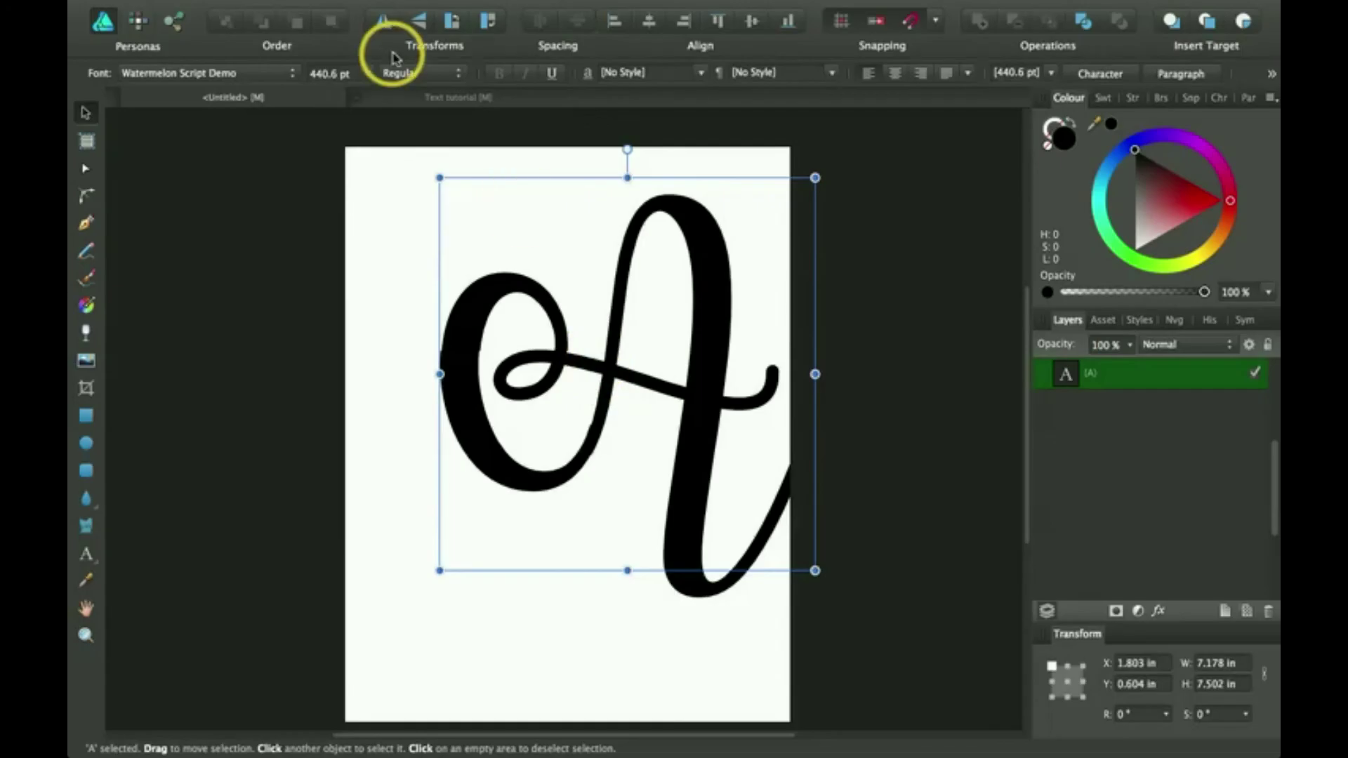
left_click(459, 76)
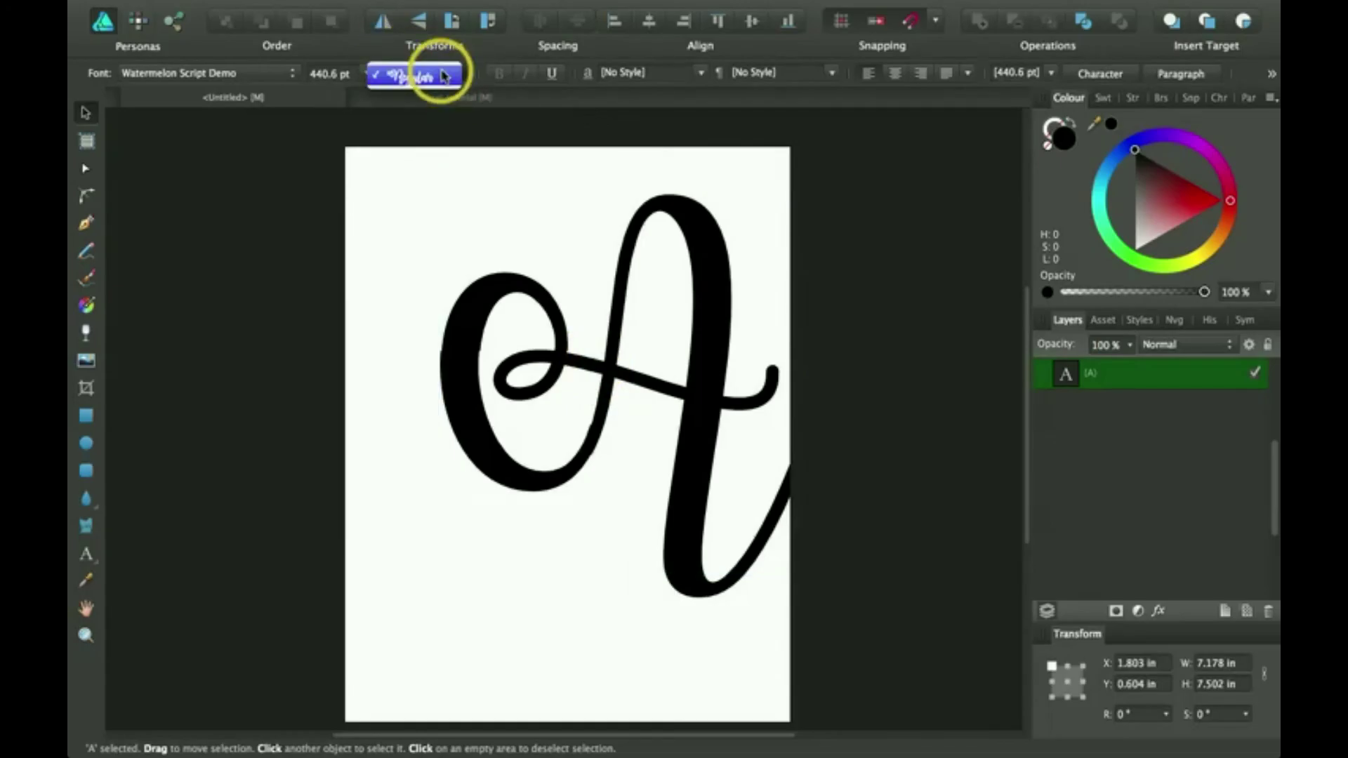
left_click(436, 79)
Step: Set the A in Allura Regular and move it slightly up and left
left_click(292, 70)
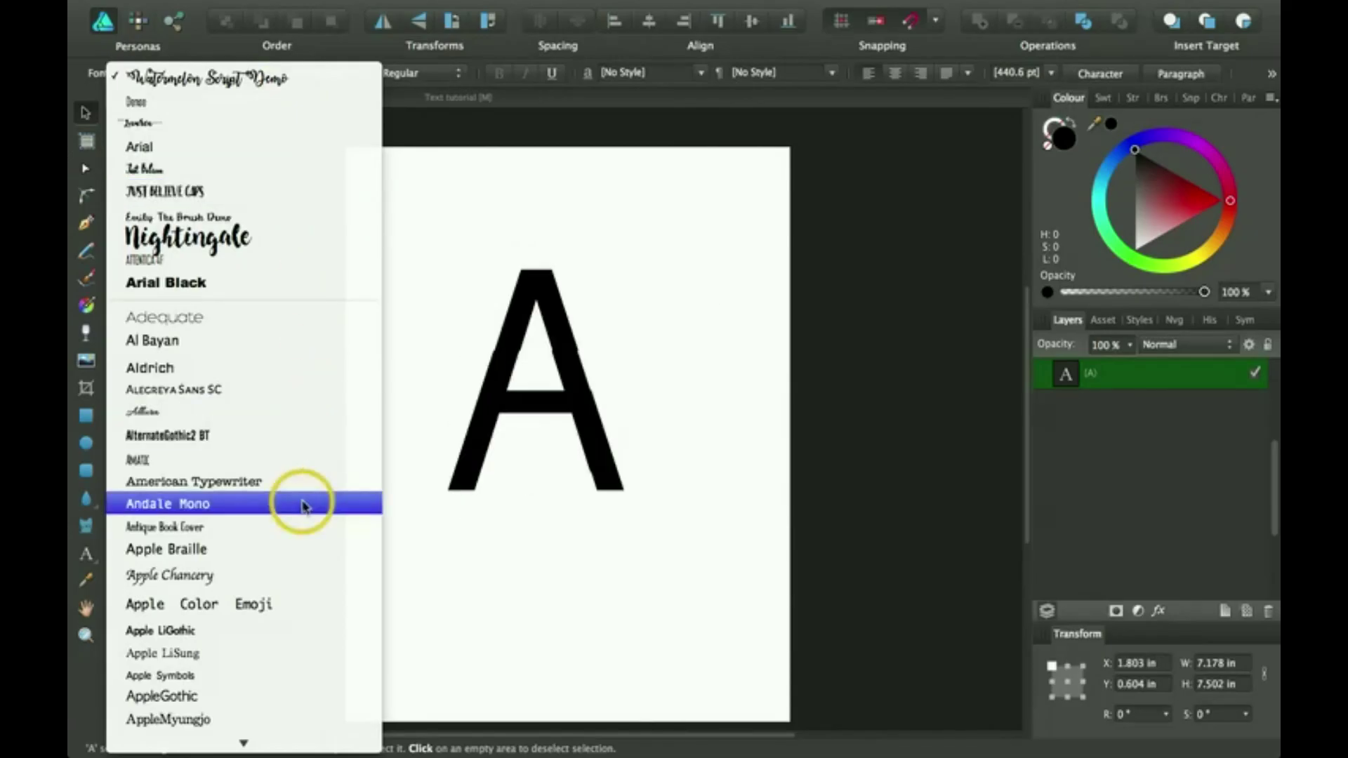
left_click(273, 418)
left_click(455, 78)
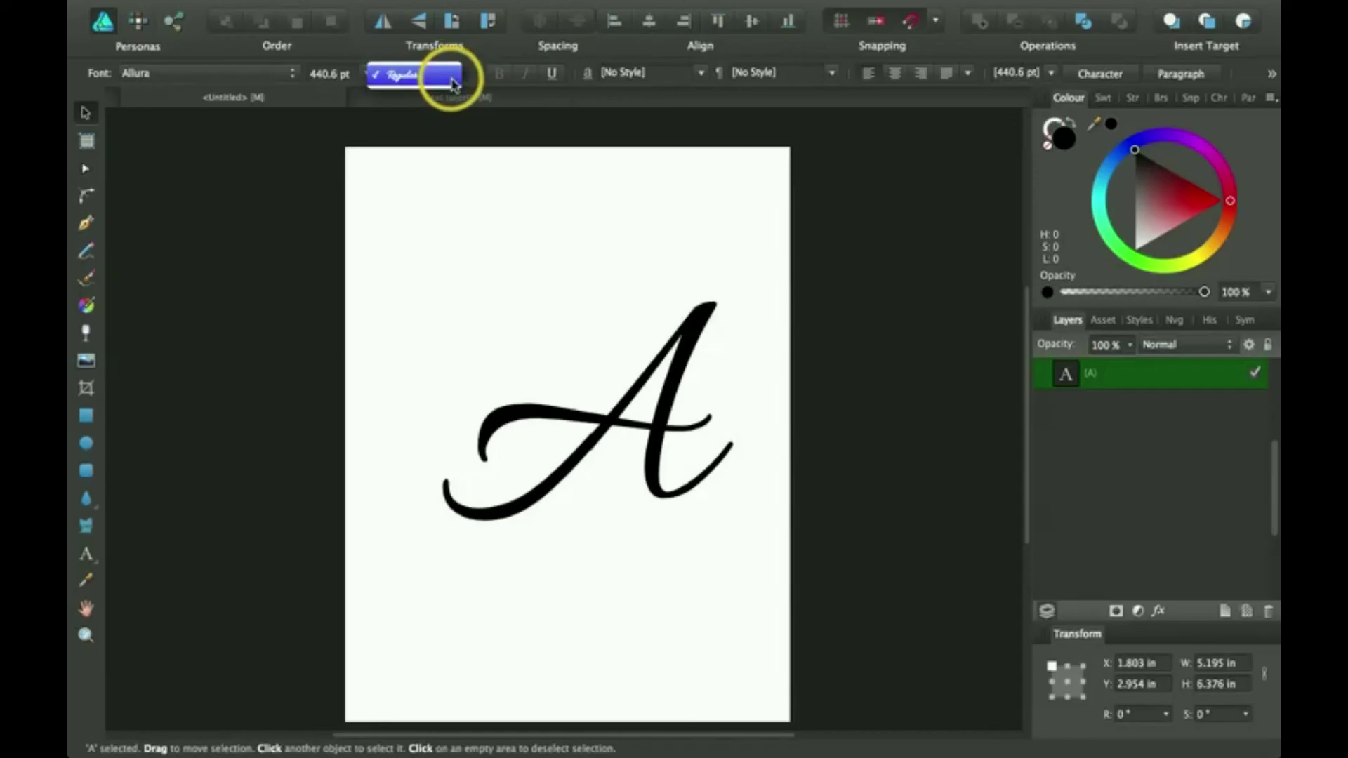
left_click(449, 78)
left_click(596, 404)
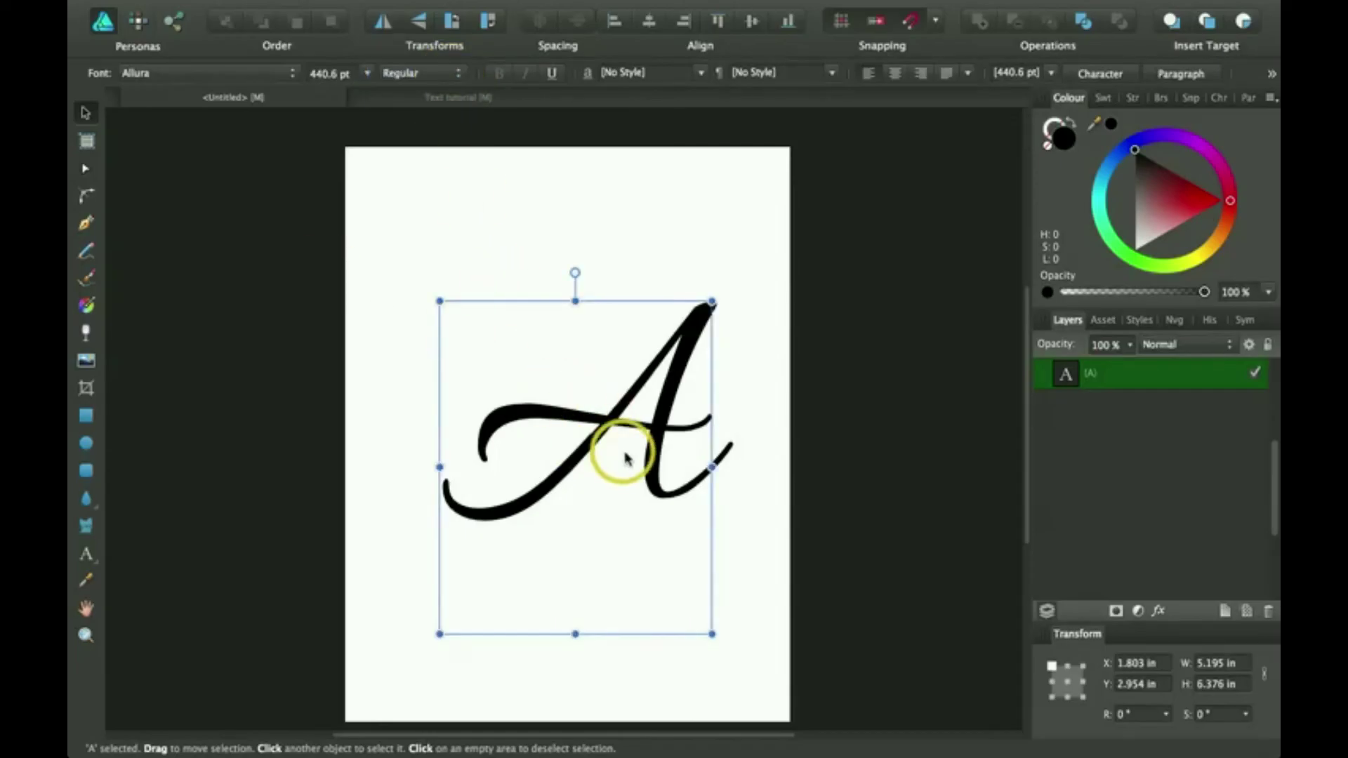
left_click_drag(620, 456, 592, 428)
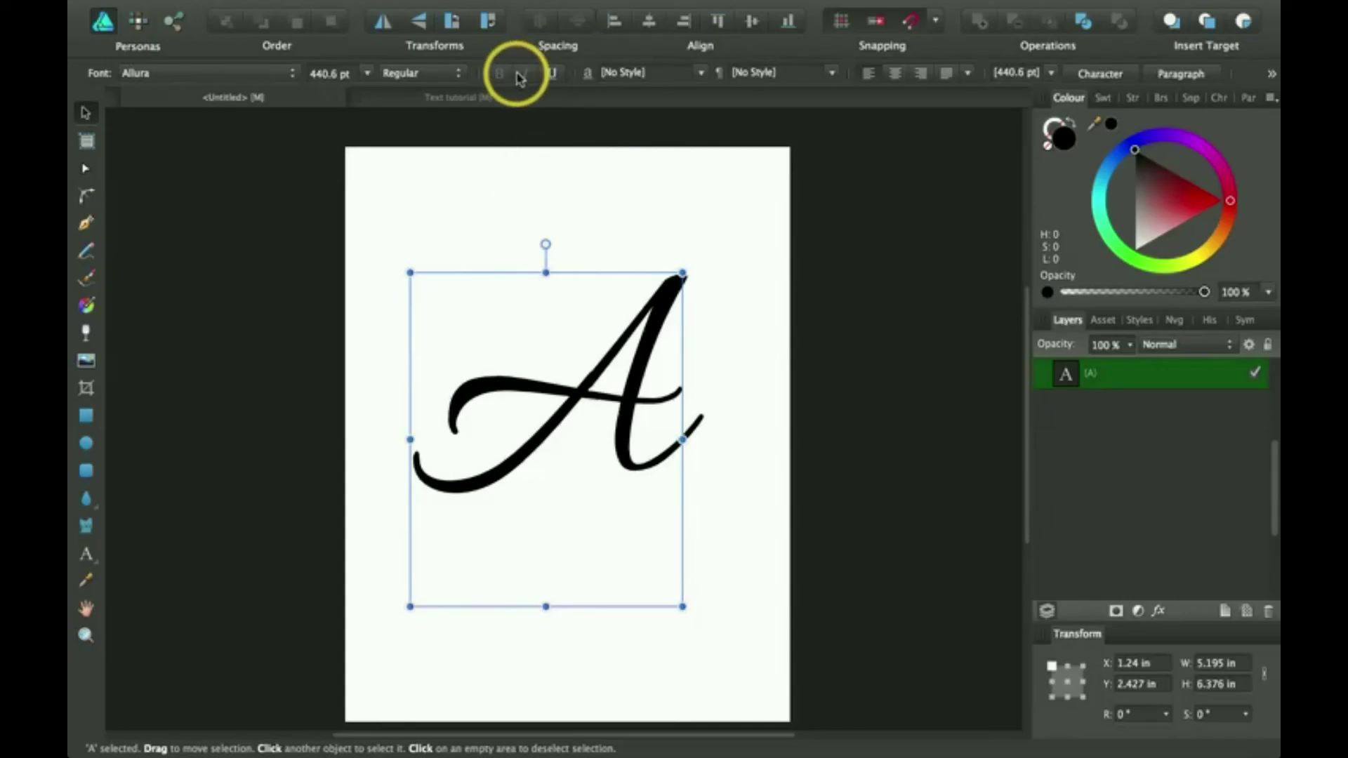
Step: Try the Dense font on the A, then set it back to Arial
left_click(288, 71)
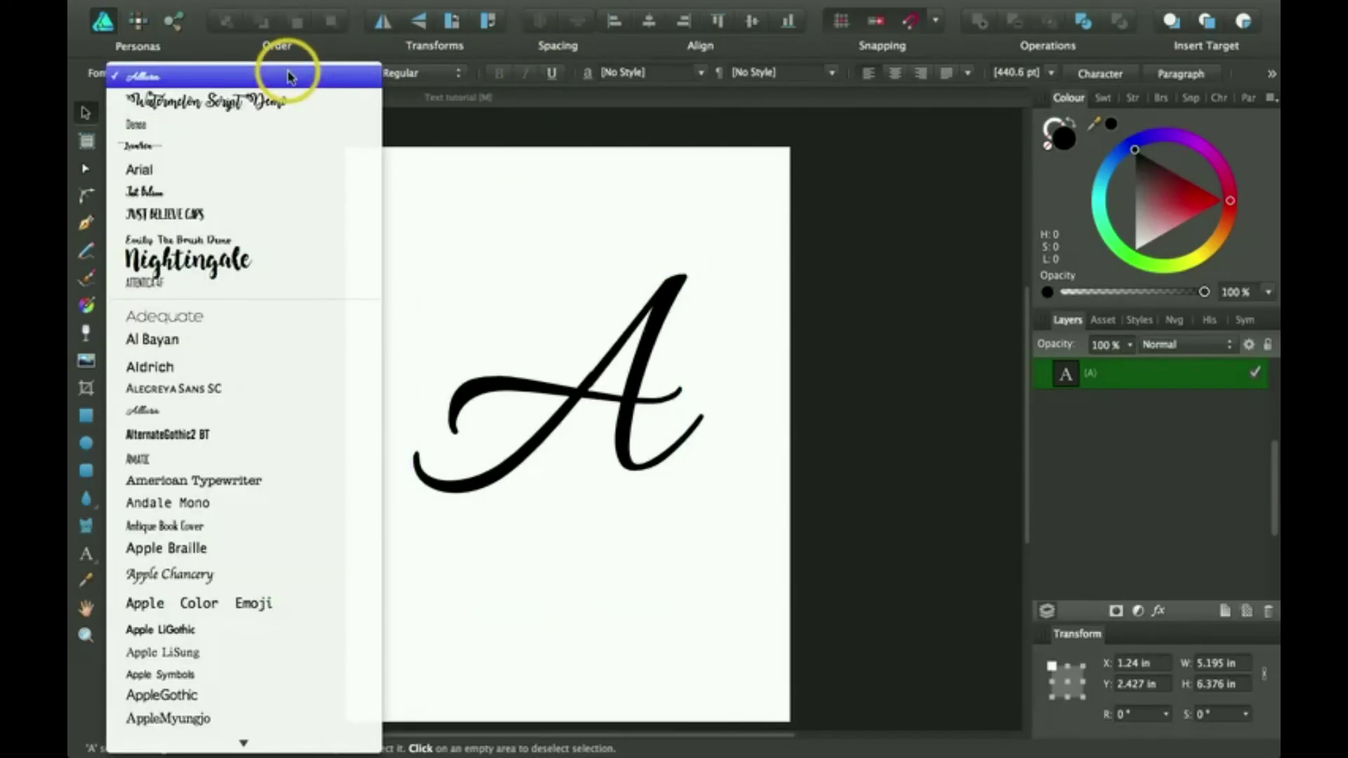
left_click(262, 124)
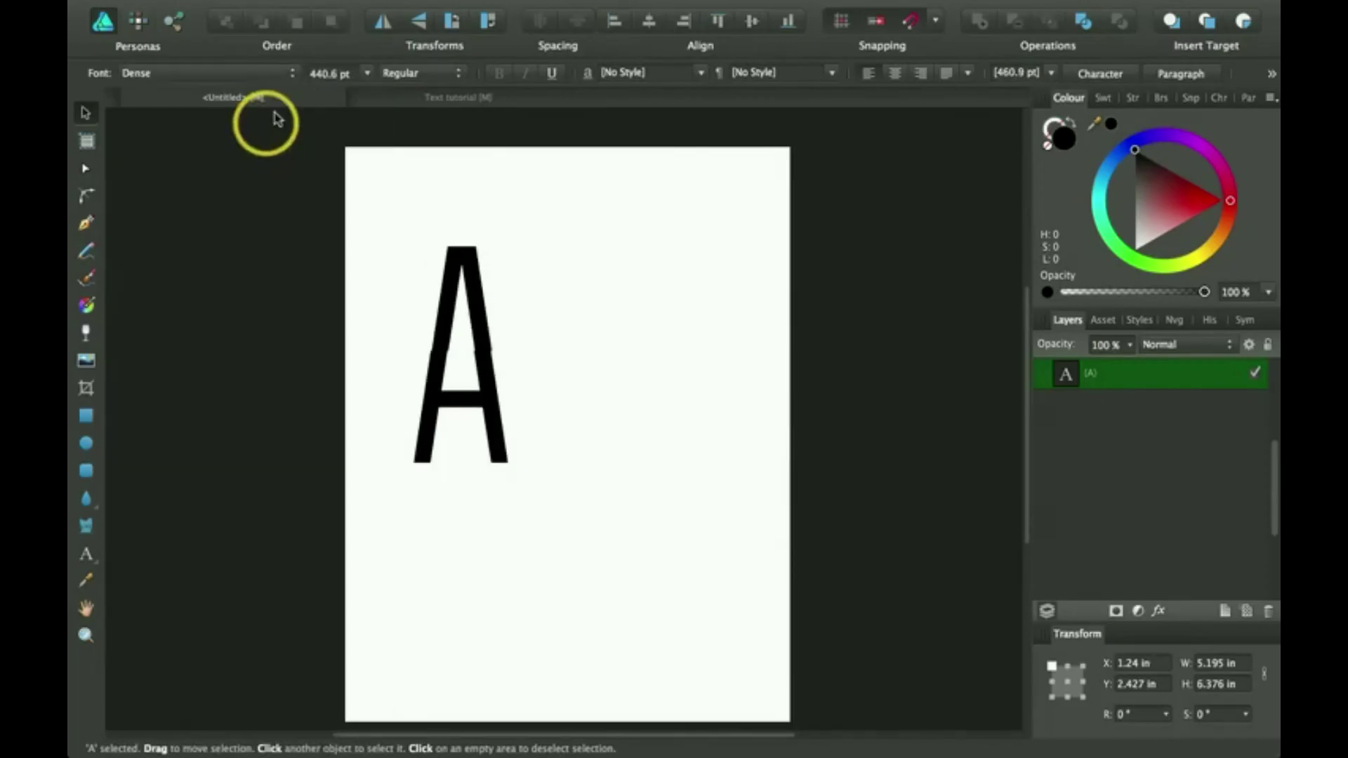
left_click(294, 73)
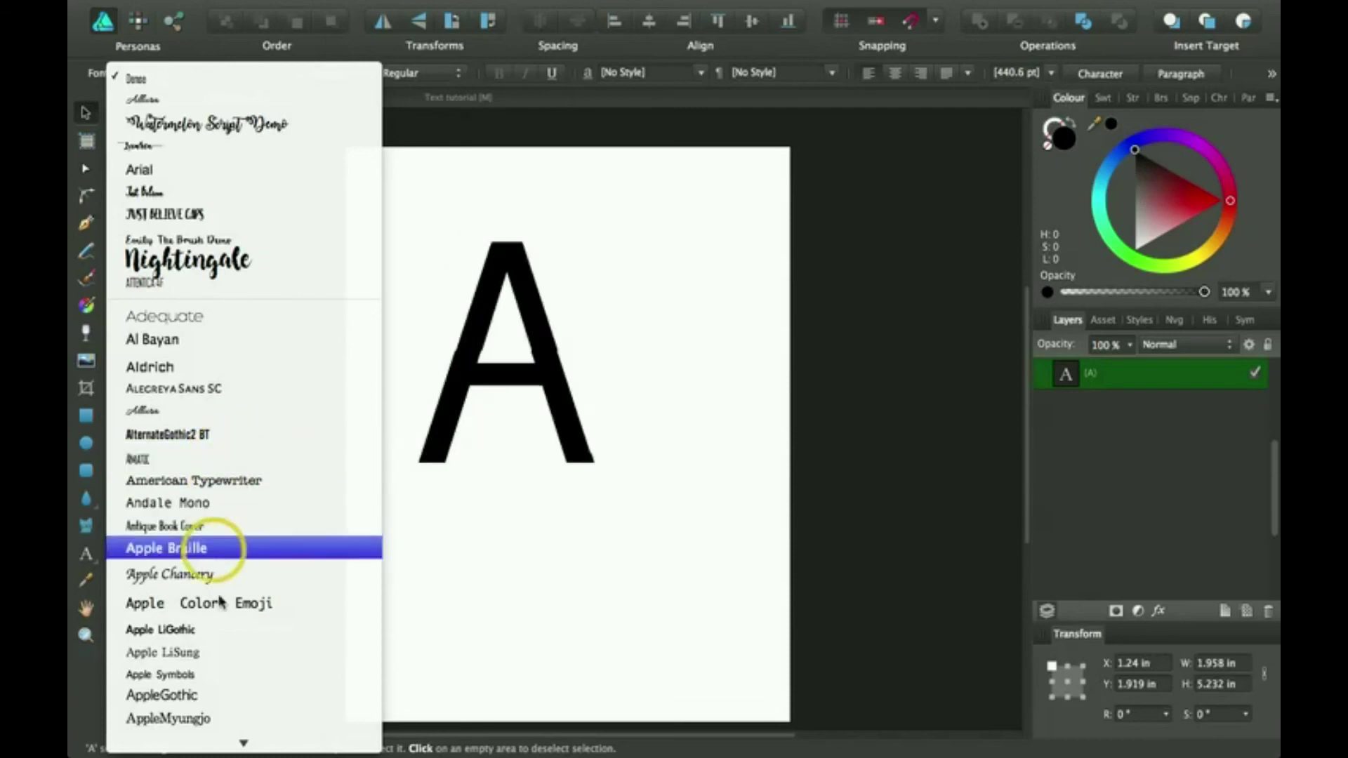
scroll(229, 632, "down", 5)
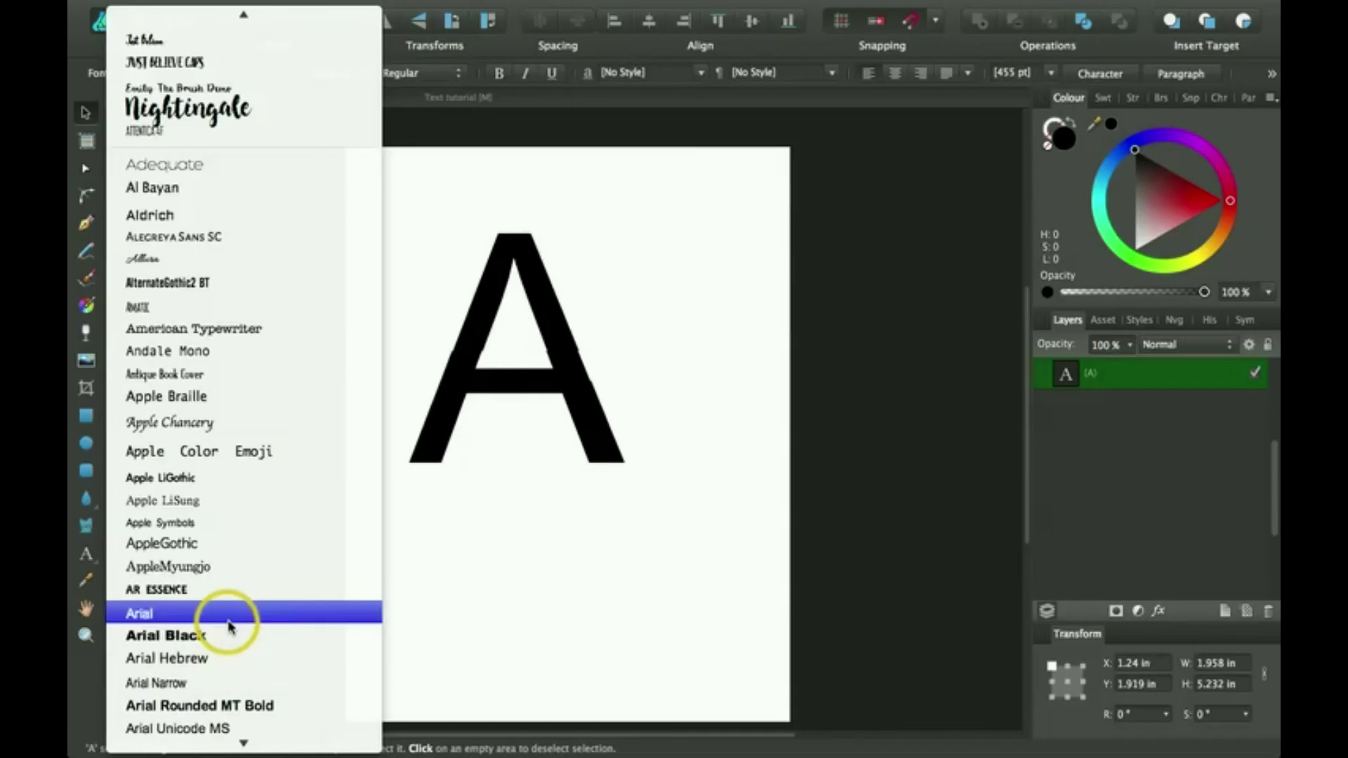
left_click(228, 624)
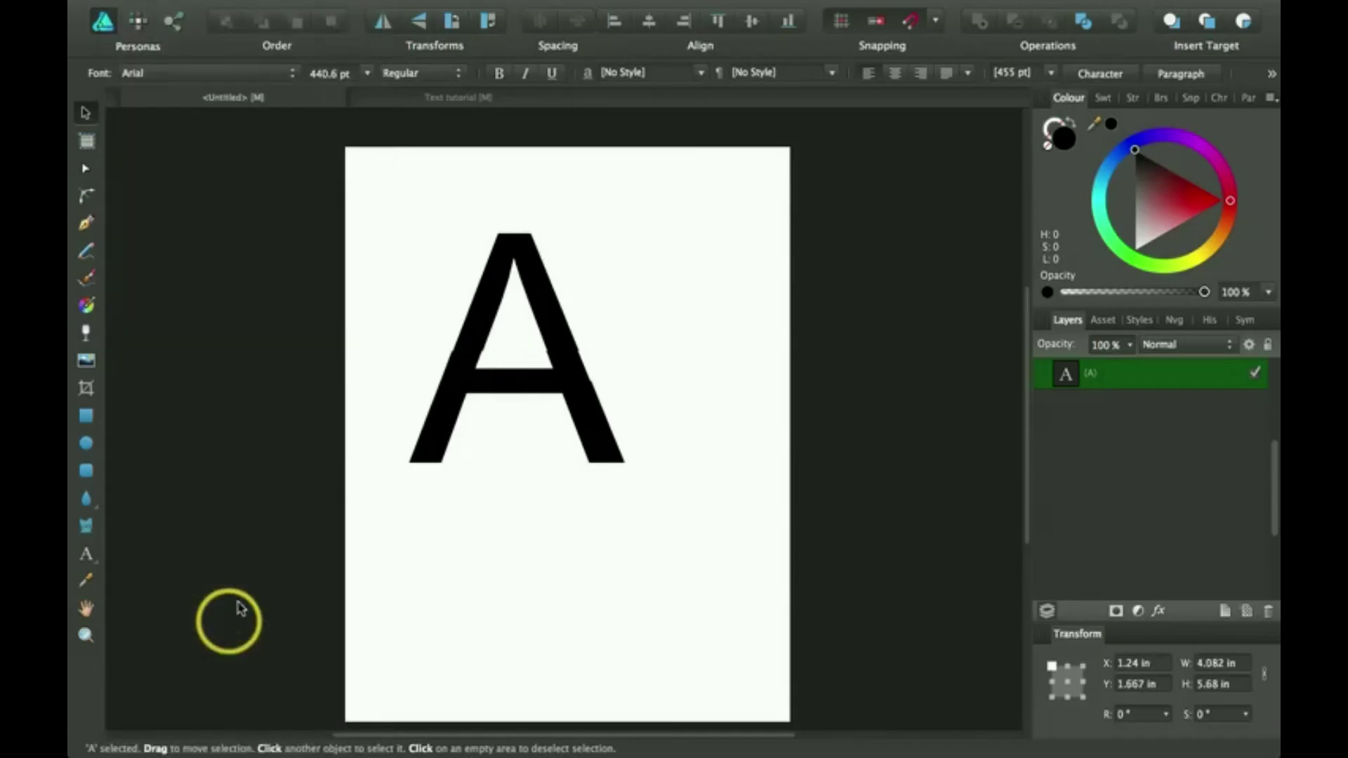
Step: Toggle bold, italic and underline on and off, keeping the A in Regular
left_click(499, 74)
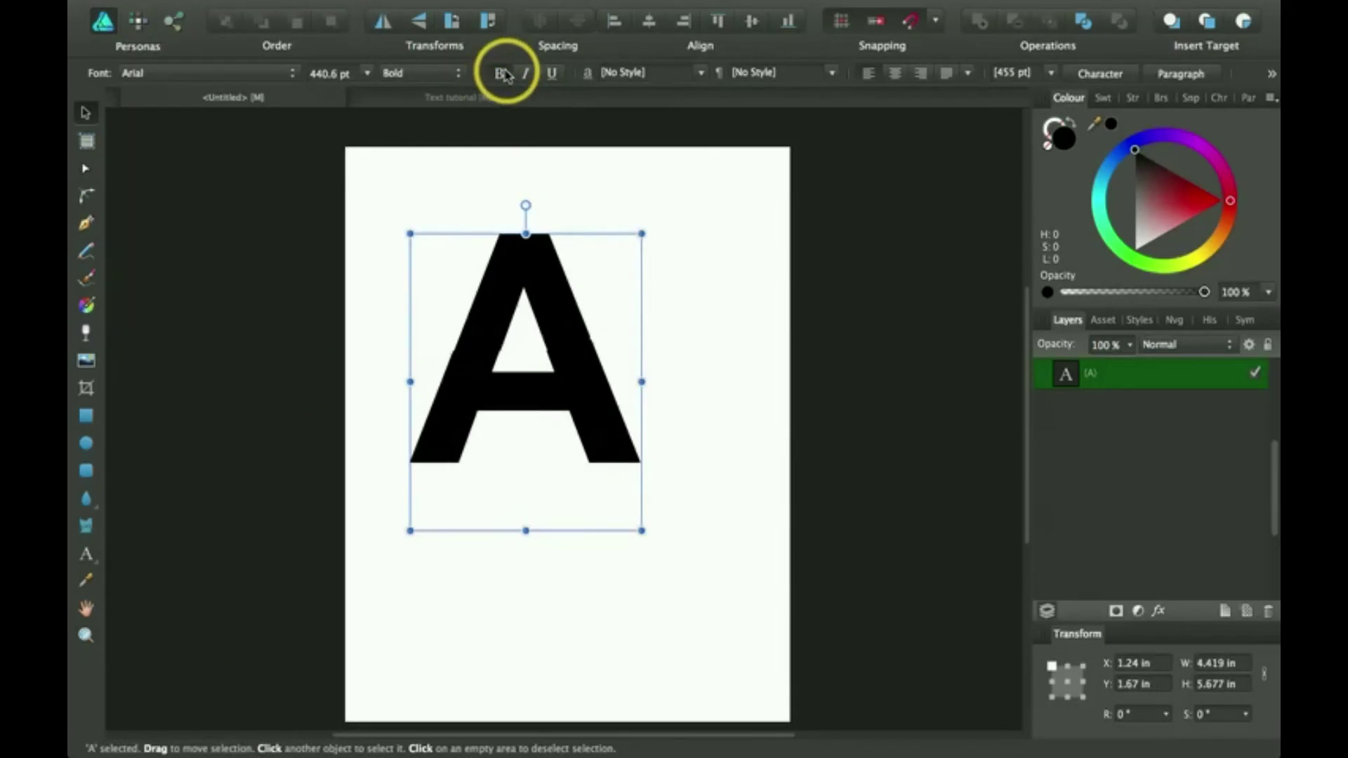
left_click(501, 73)
left_click(527, 73)
left_click(527, 74)
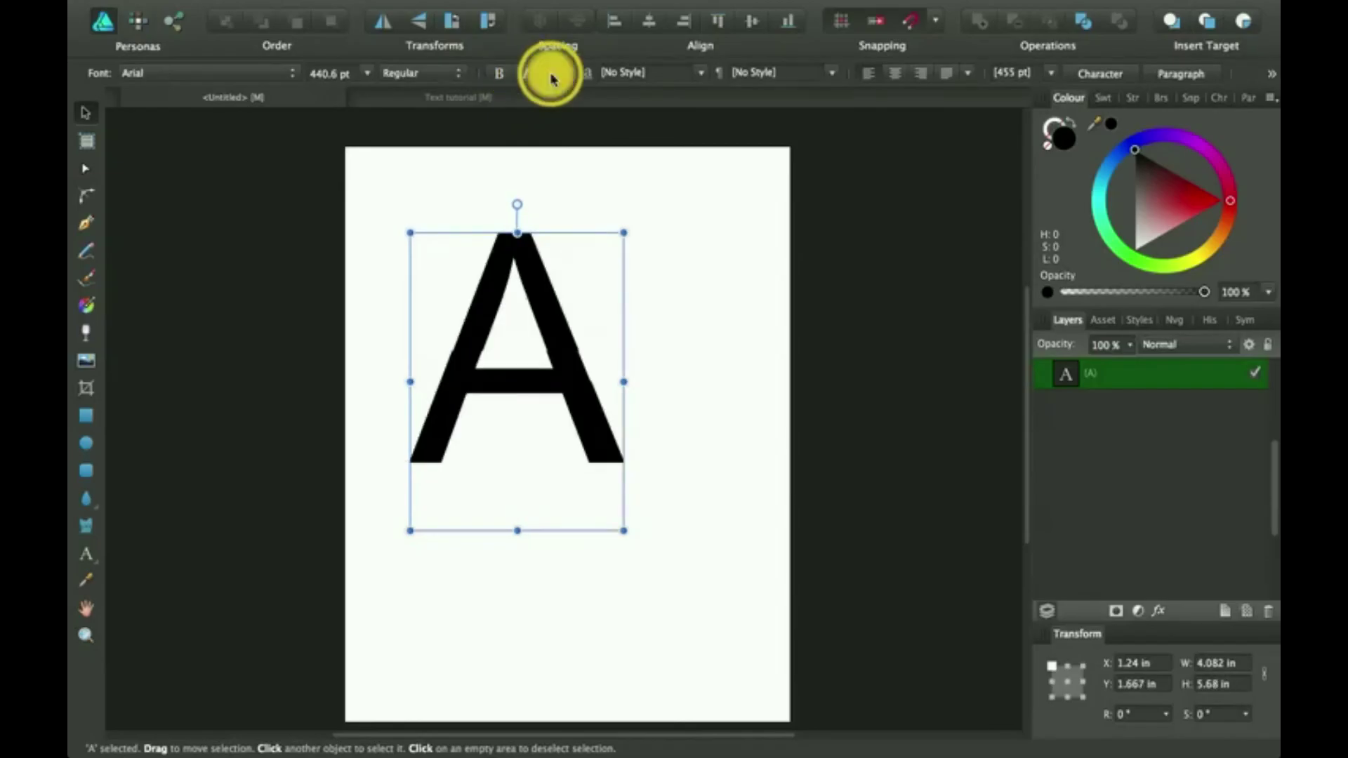
left_click(552, 74)
left_click(552, 73)
left_click(453, 73)
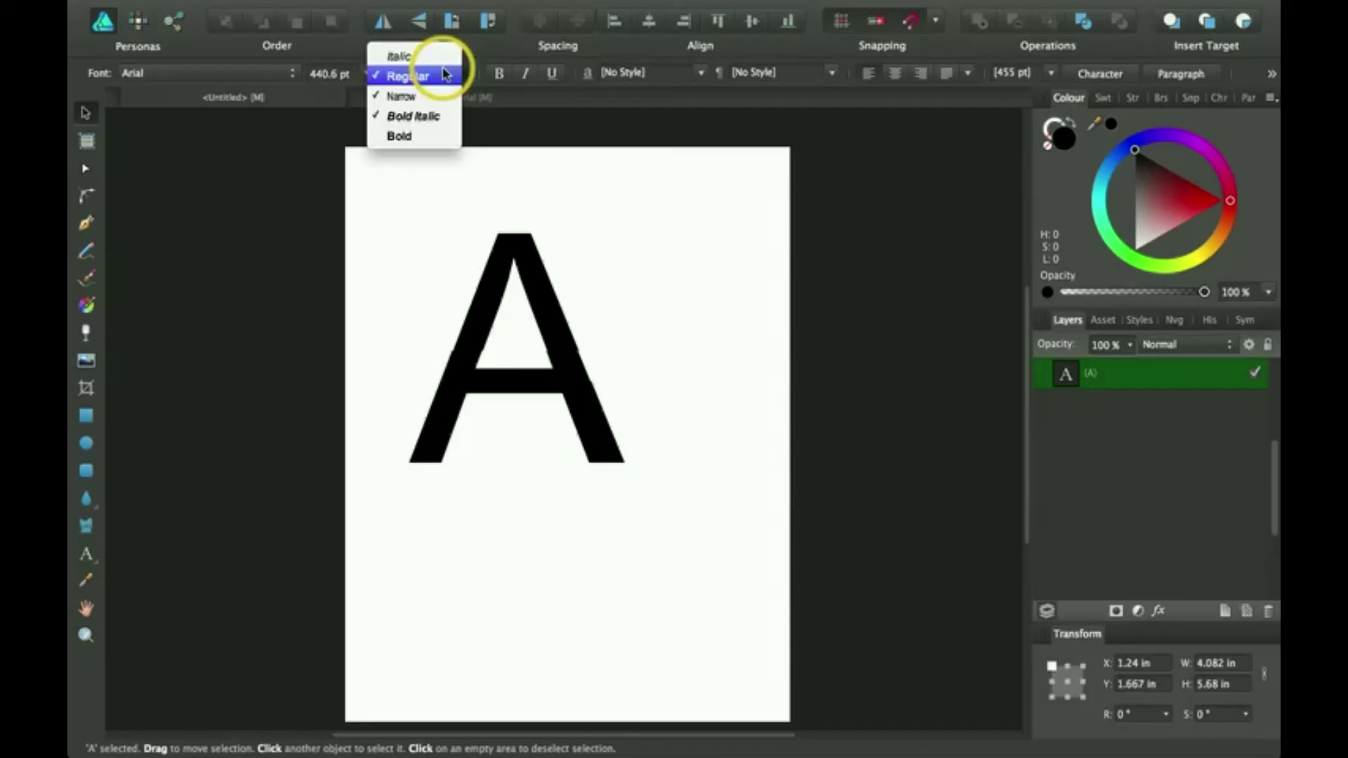
left_click(445, 74)
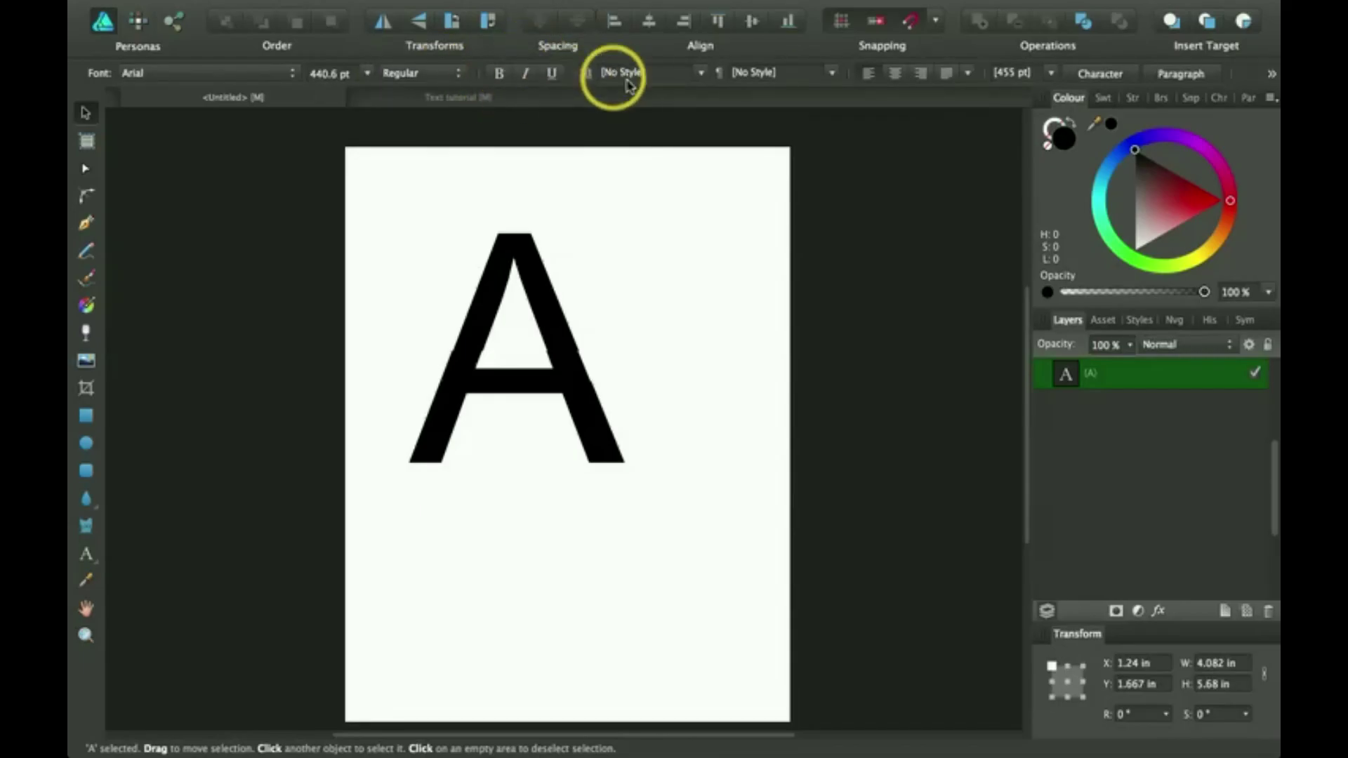
Step: Try Emphasis, Strong Emphasis and Strong character styles, then reset to [No Style]
left_click(700, 76)
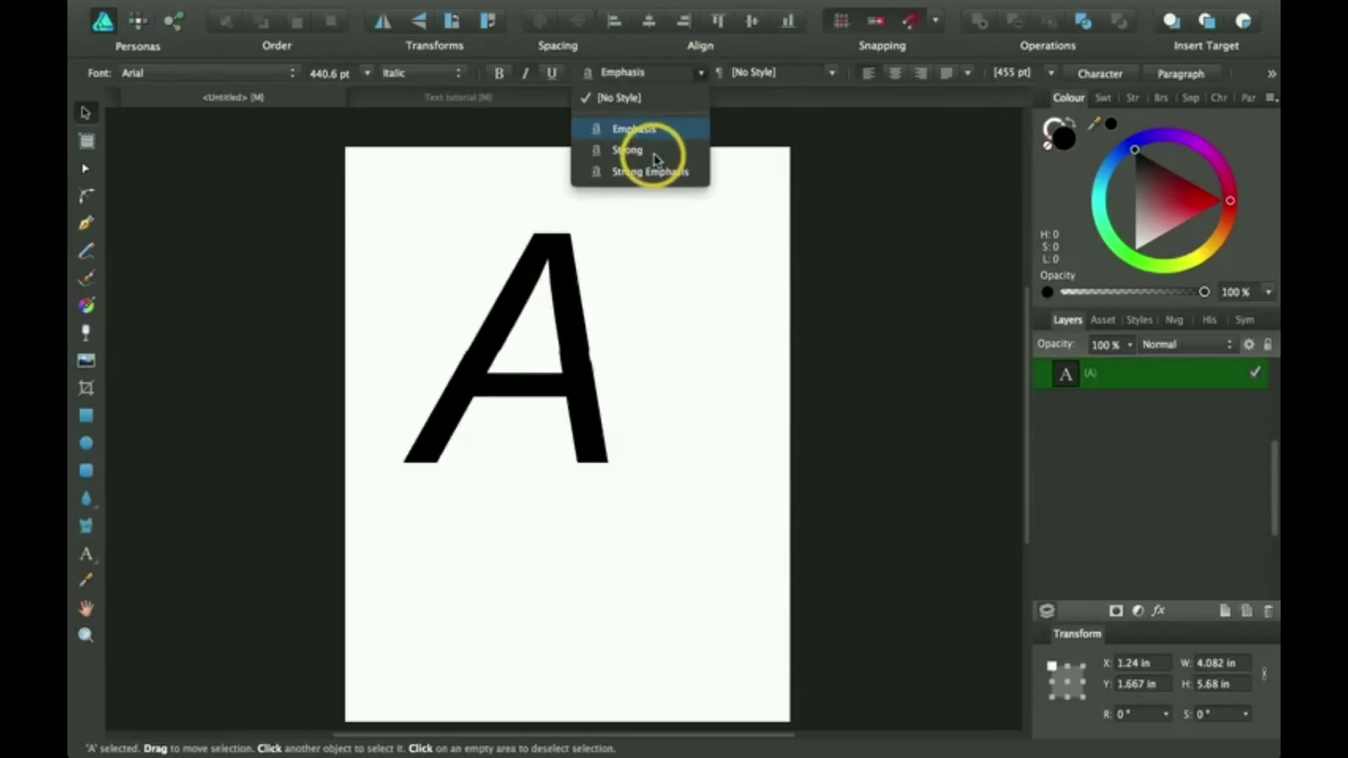
left_click(659, 134)
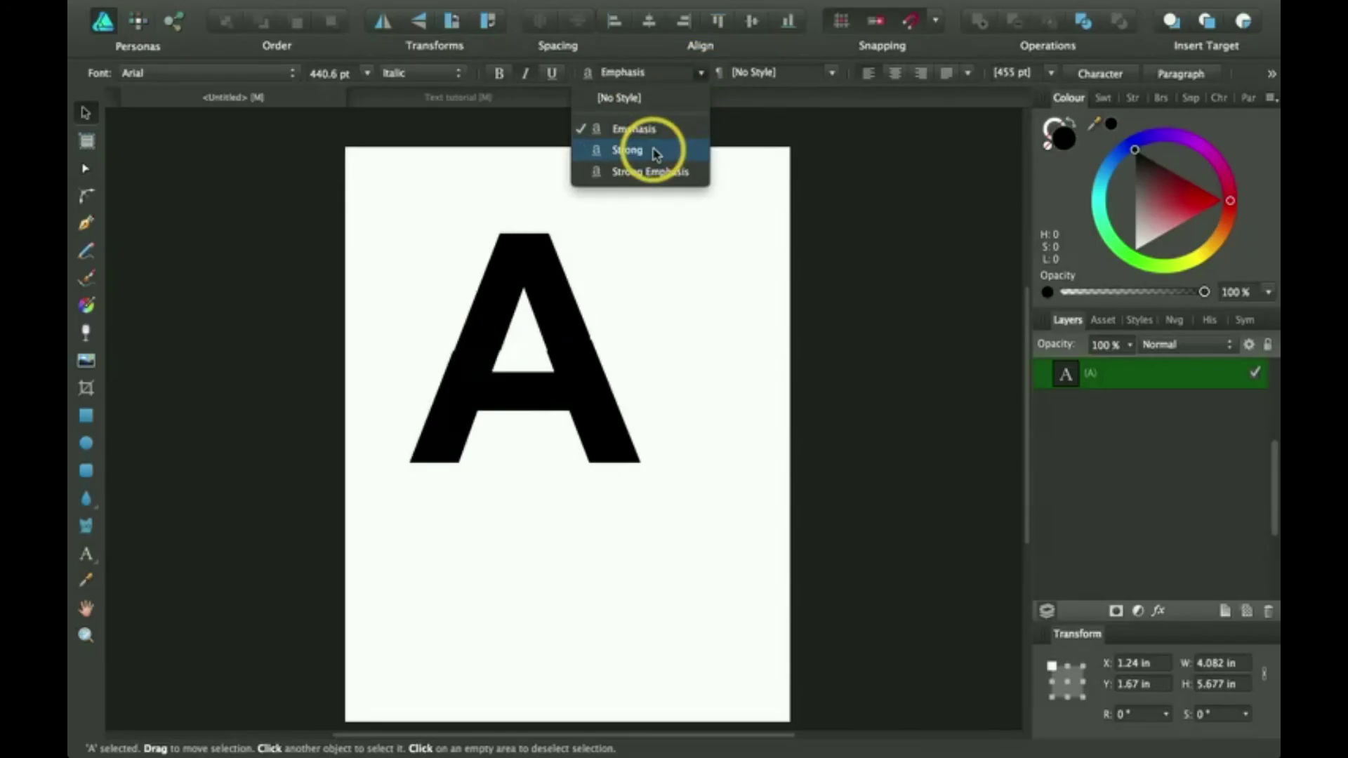
left_click(652, 172)
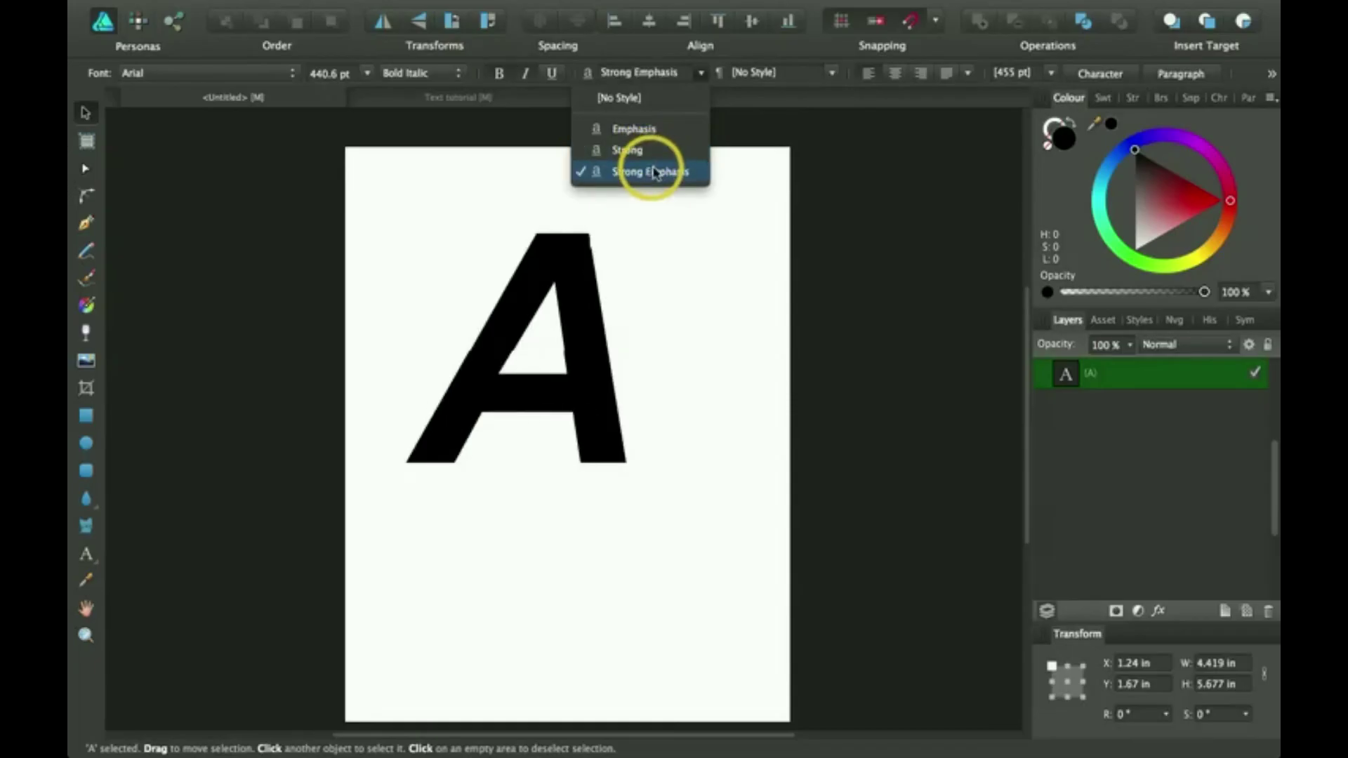
left_click(642, 150)
left_click(682, 102)
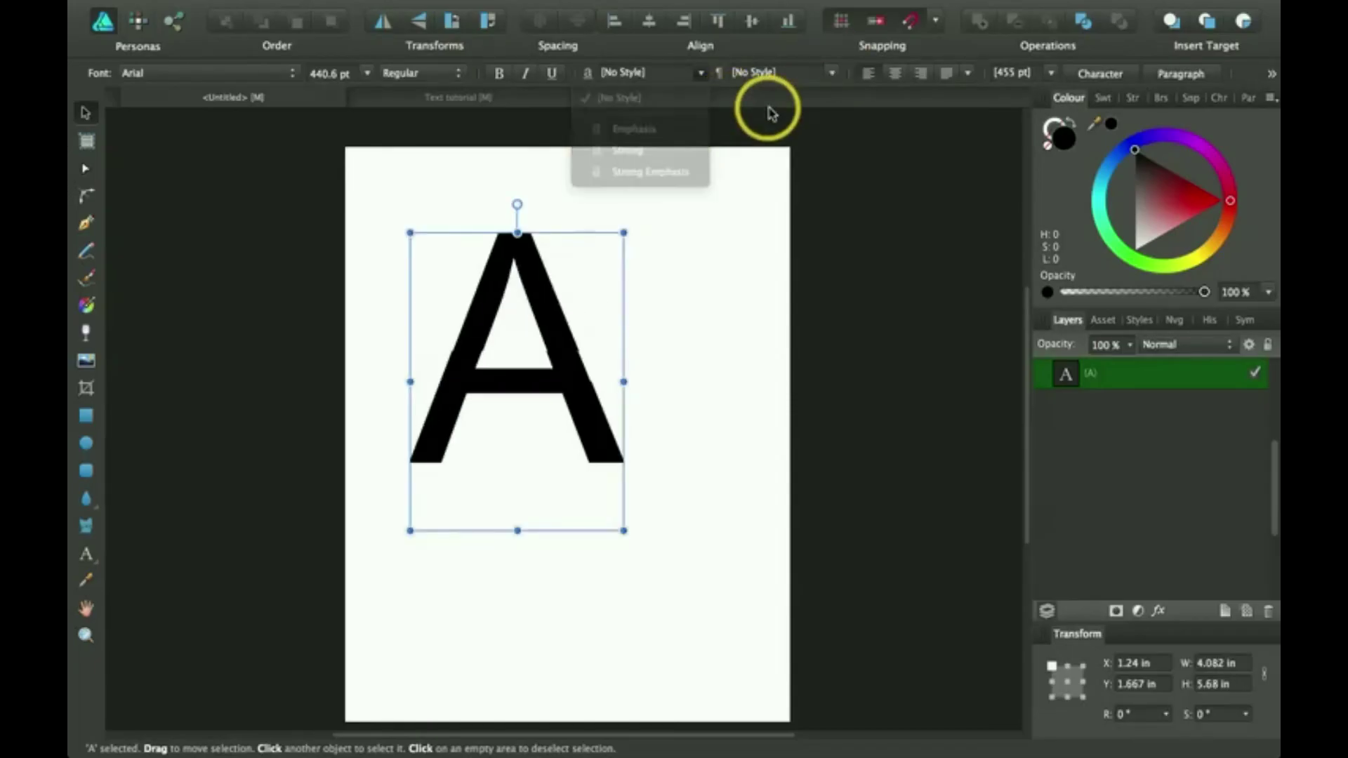
Step: Move the A toward the page centre and apply the Body paragraph style
left_click(534, 335)
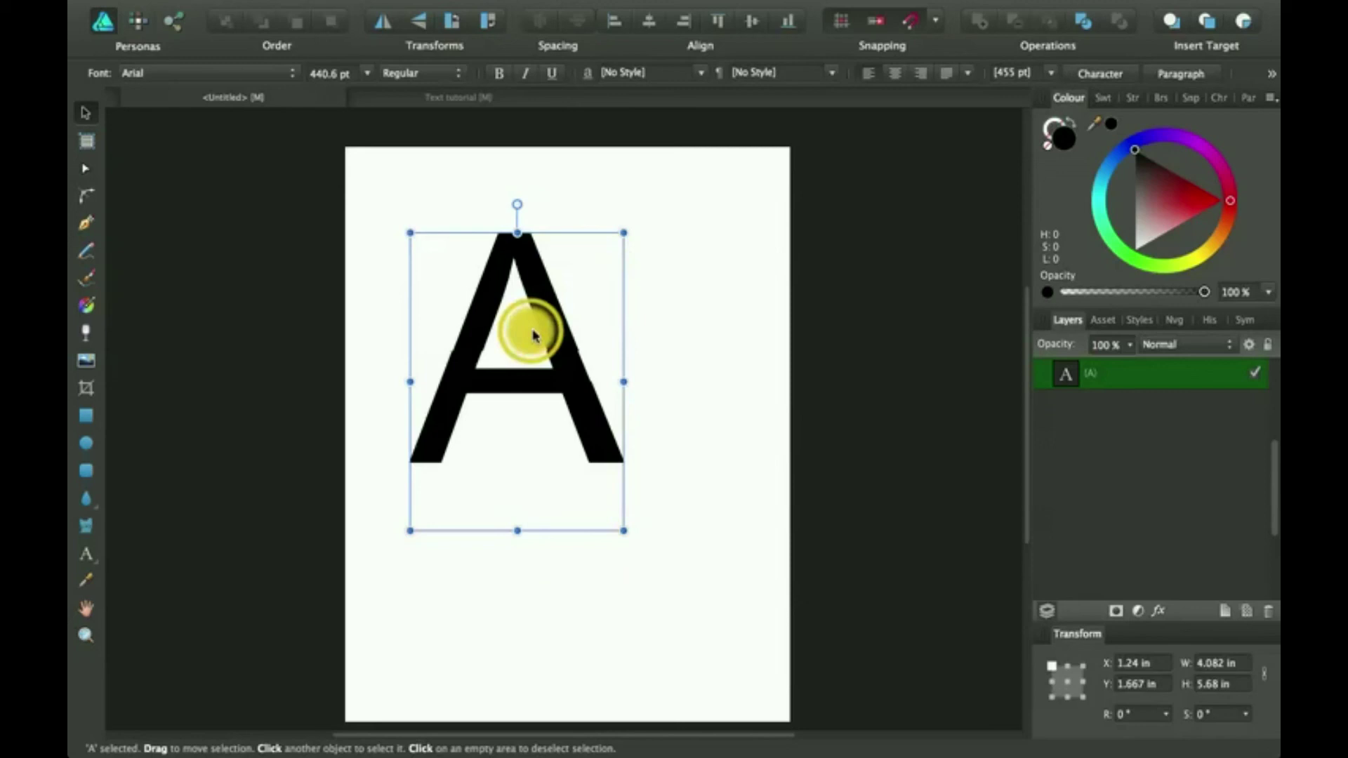
left_click_drag(534, 335, 581, 340)
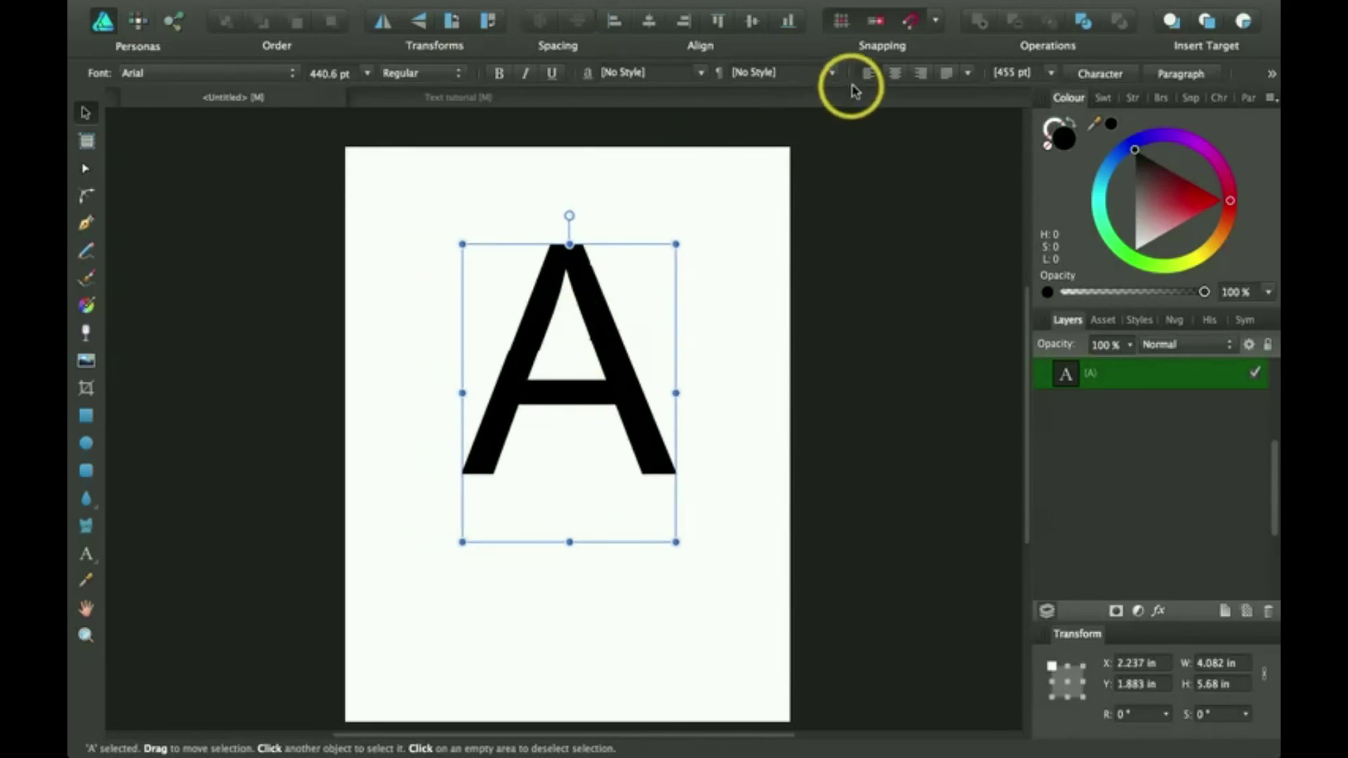
left_click(832, 72)
left_click(801, 131)
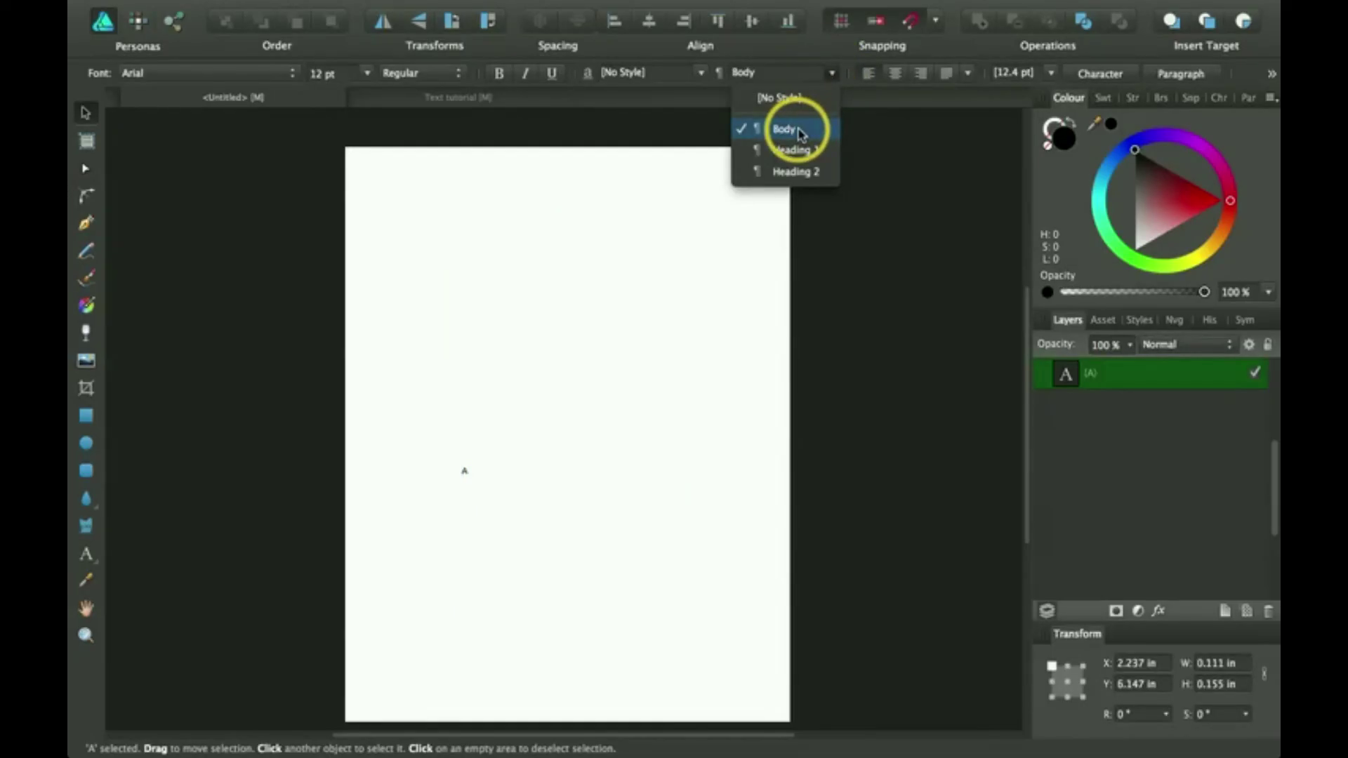
Step: Try Heading 1 and Heading 2 styles, undo back to the 440.6 pt A, and view justification options
left_click(805, 153)
left_click(807, 174)
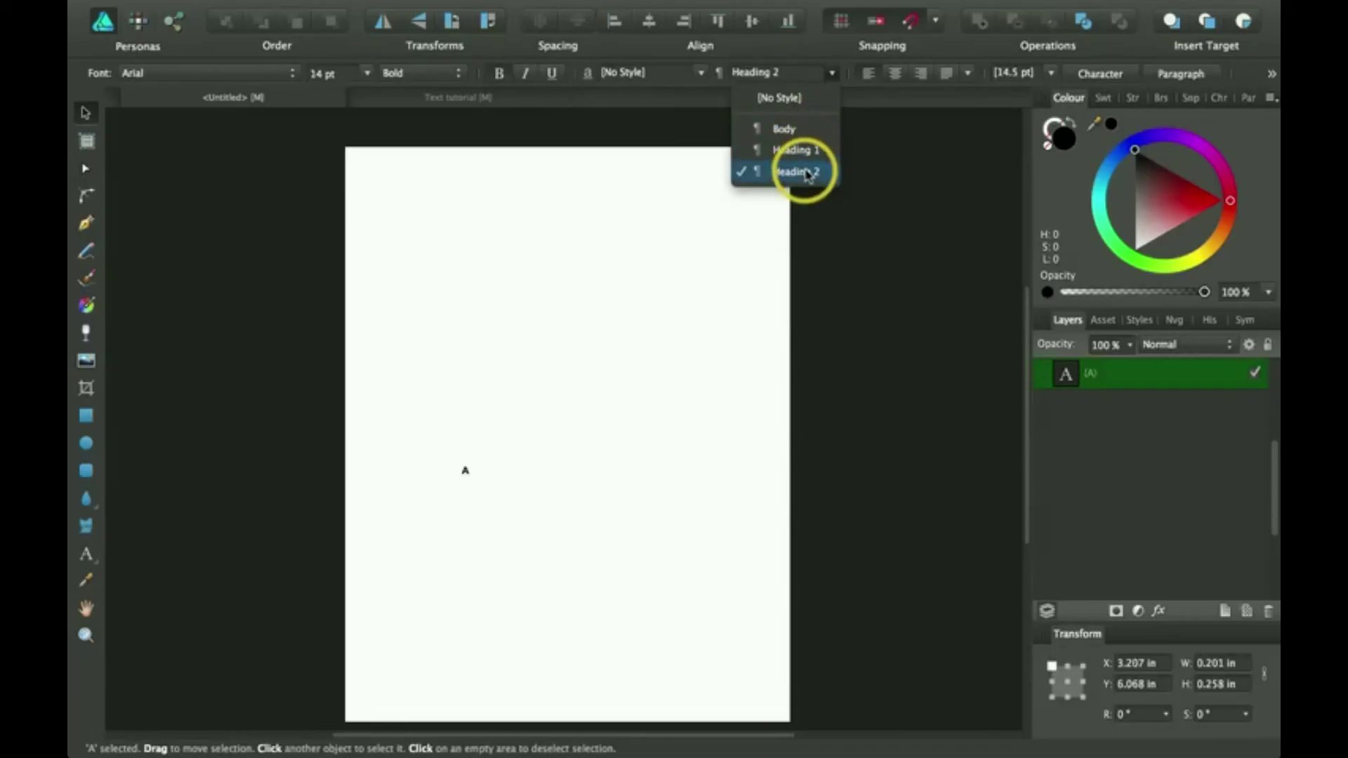
left_click(807, 152)
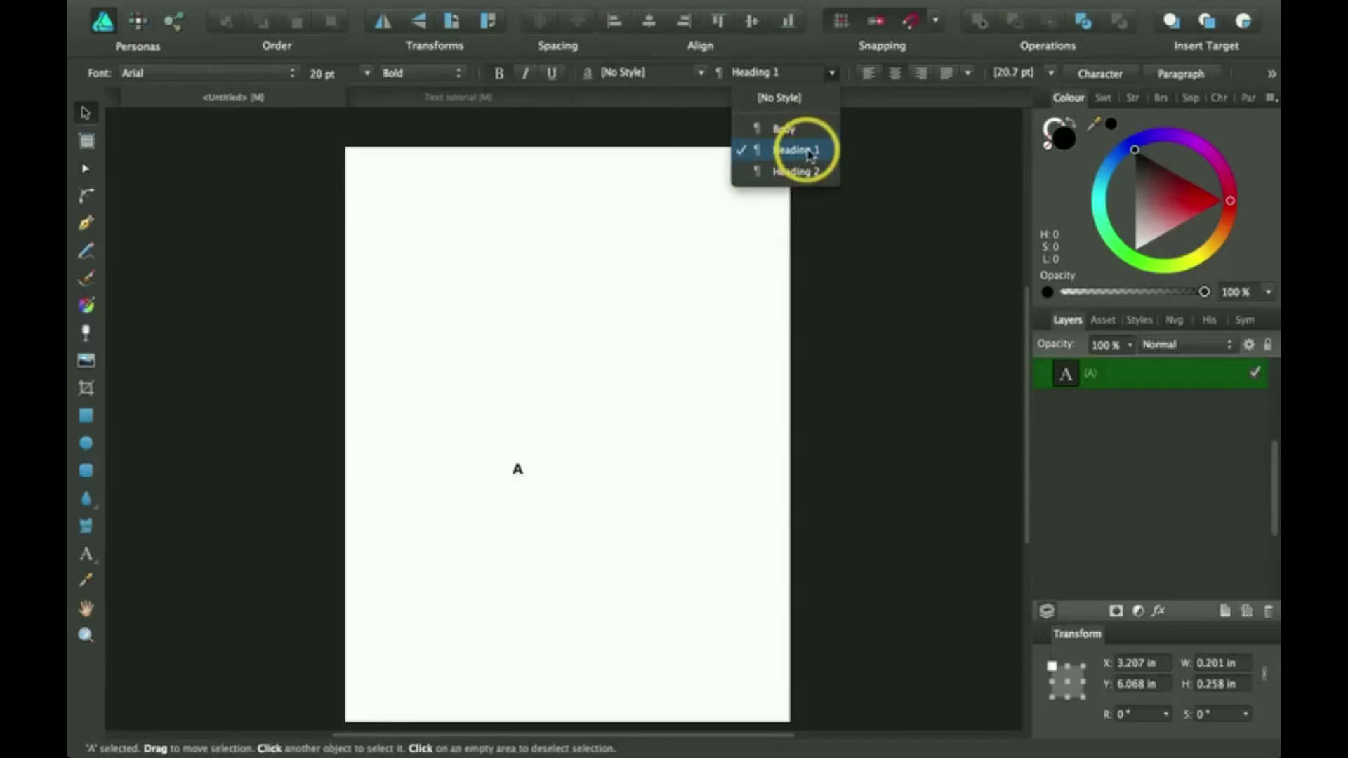
key("super+z")
key("super+z")
key("super+z")
key("super+z")
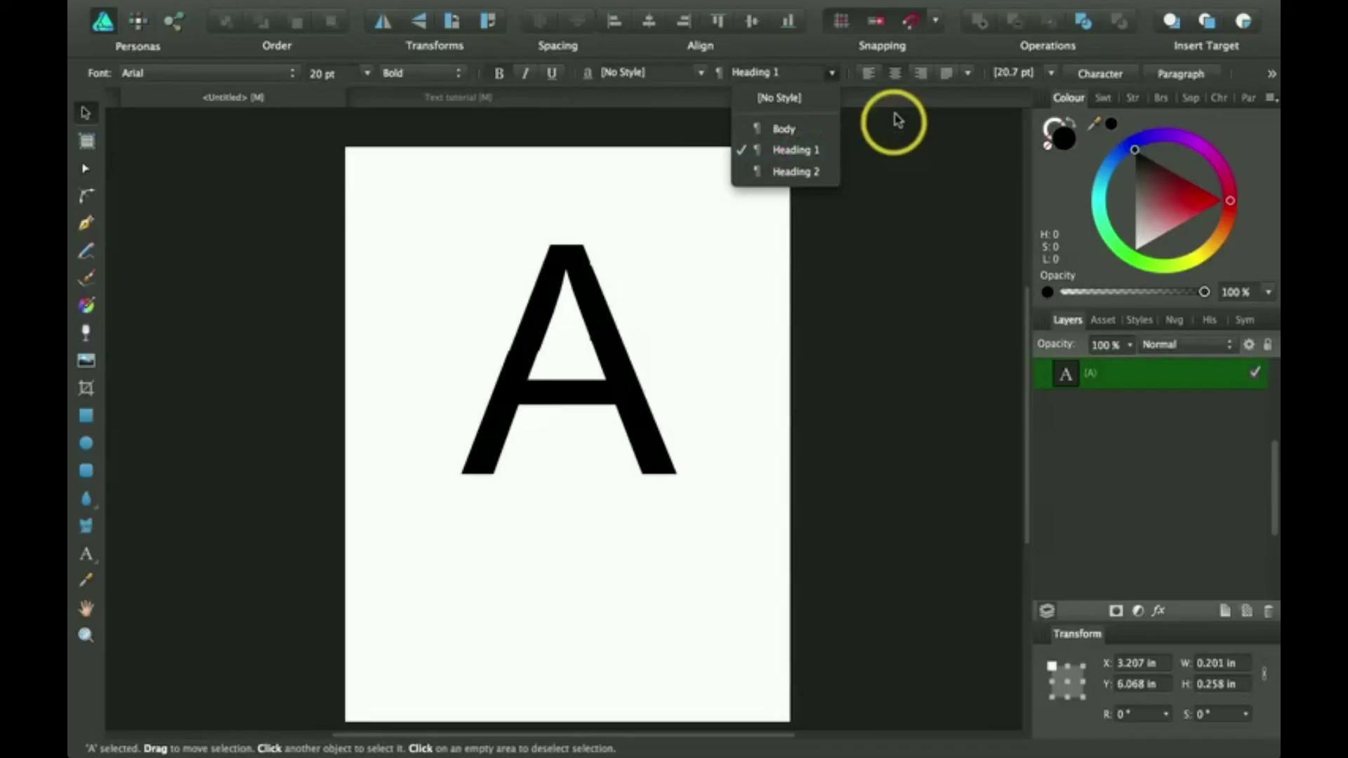
left_click(887, 107)
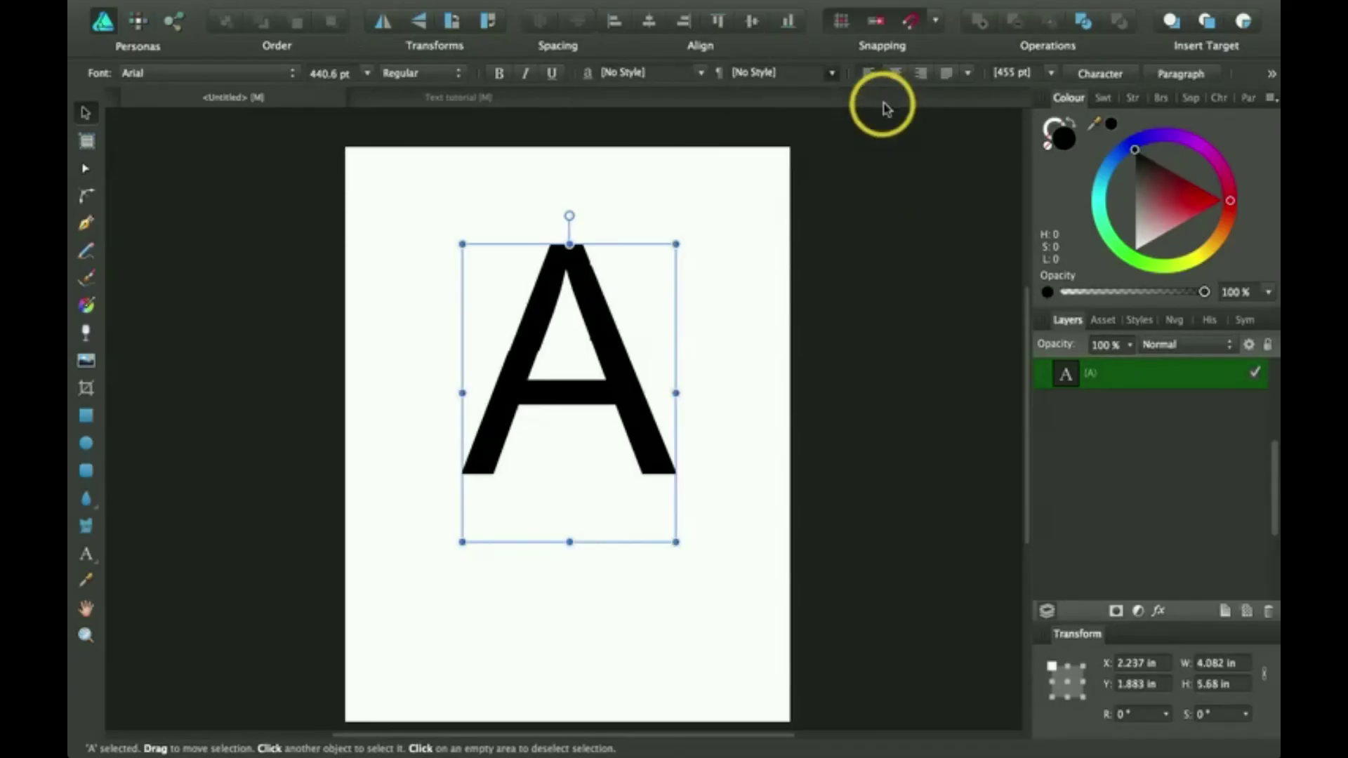
left_click(968, 73)
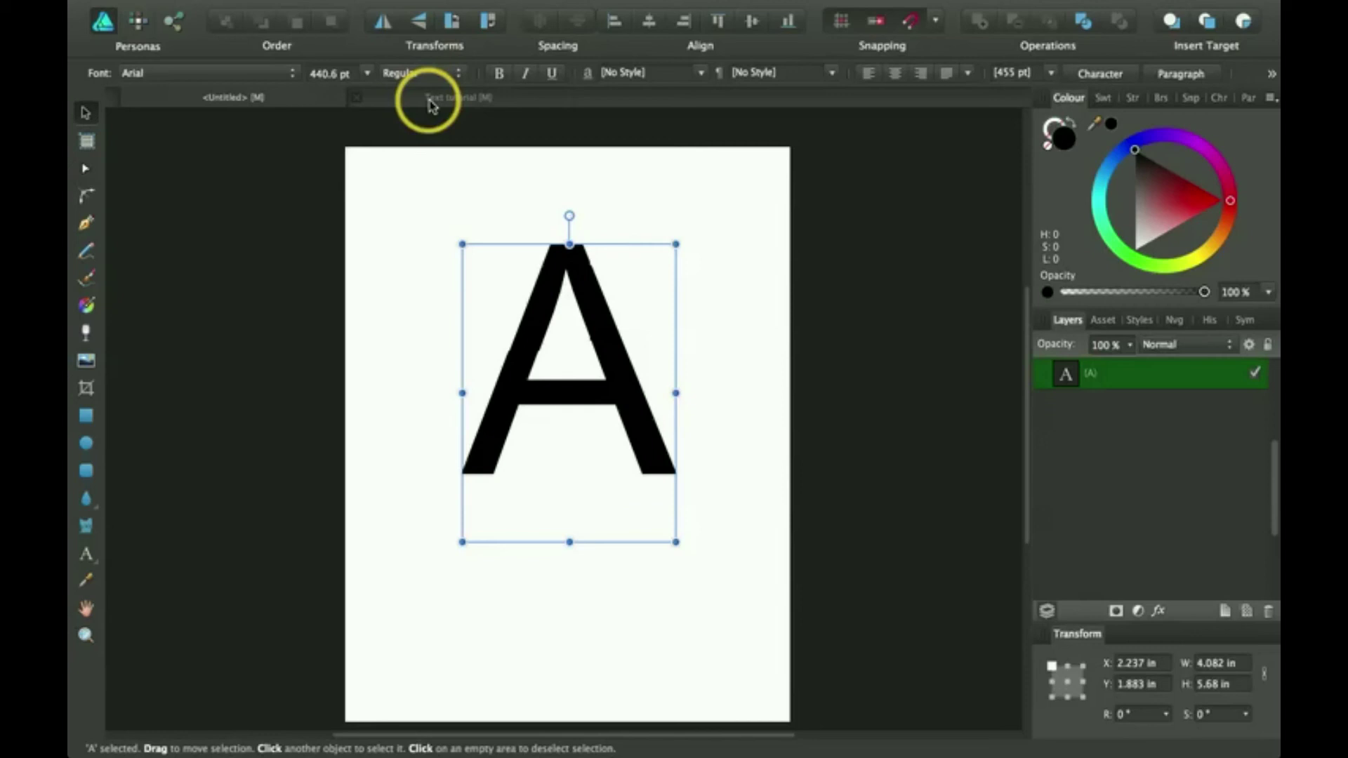
Step: In the Text tutorial document, shift the LOVE path text baseline to -8%
key("t")
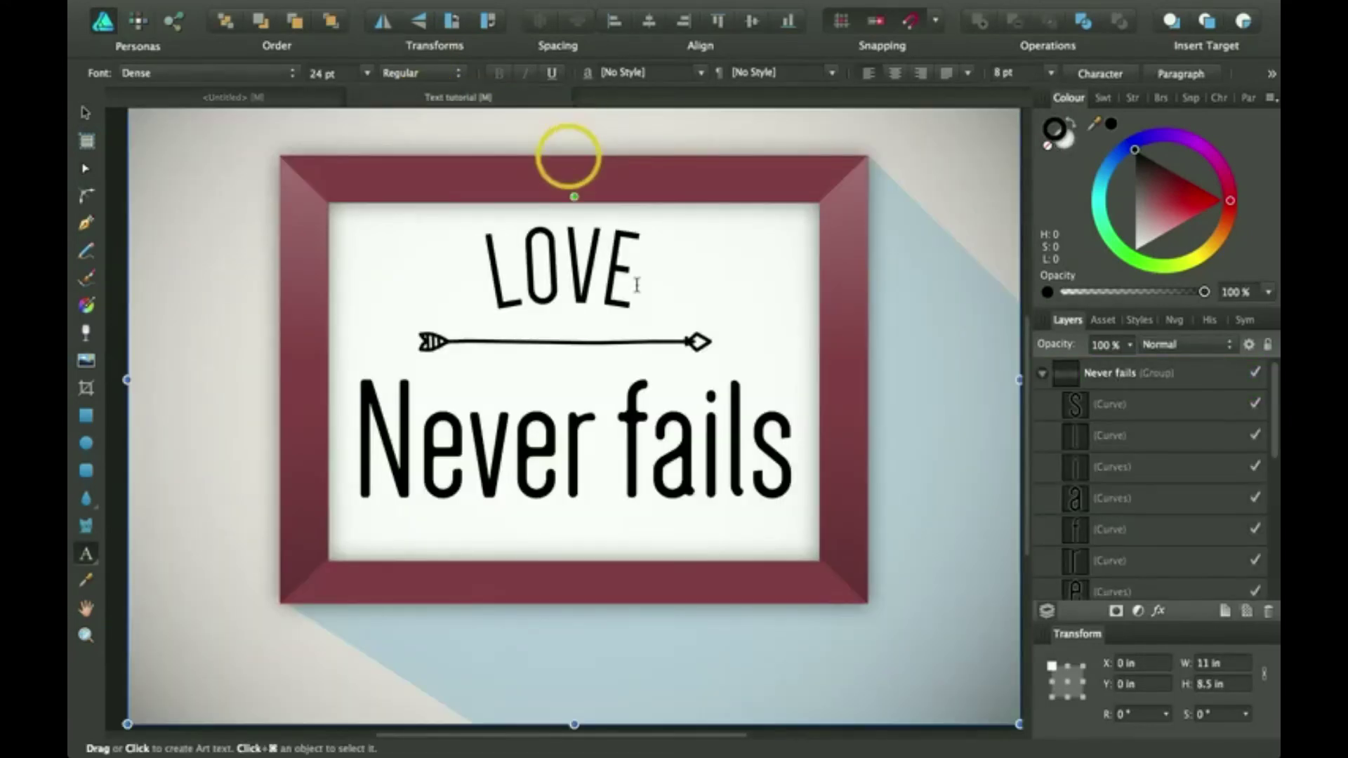
left_click(547, 262)
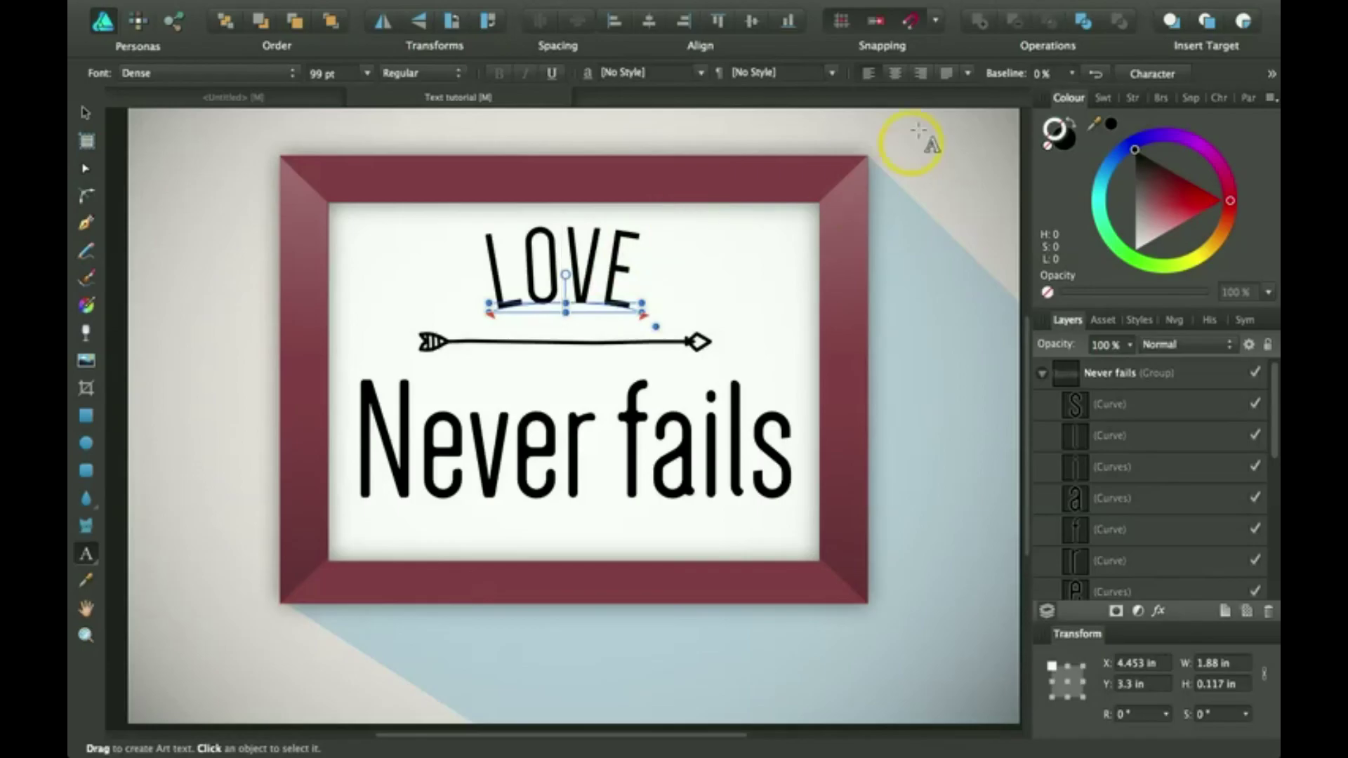
left_click(1073, 76)
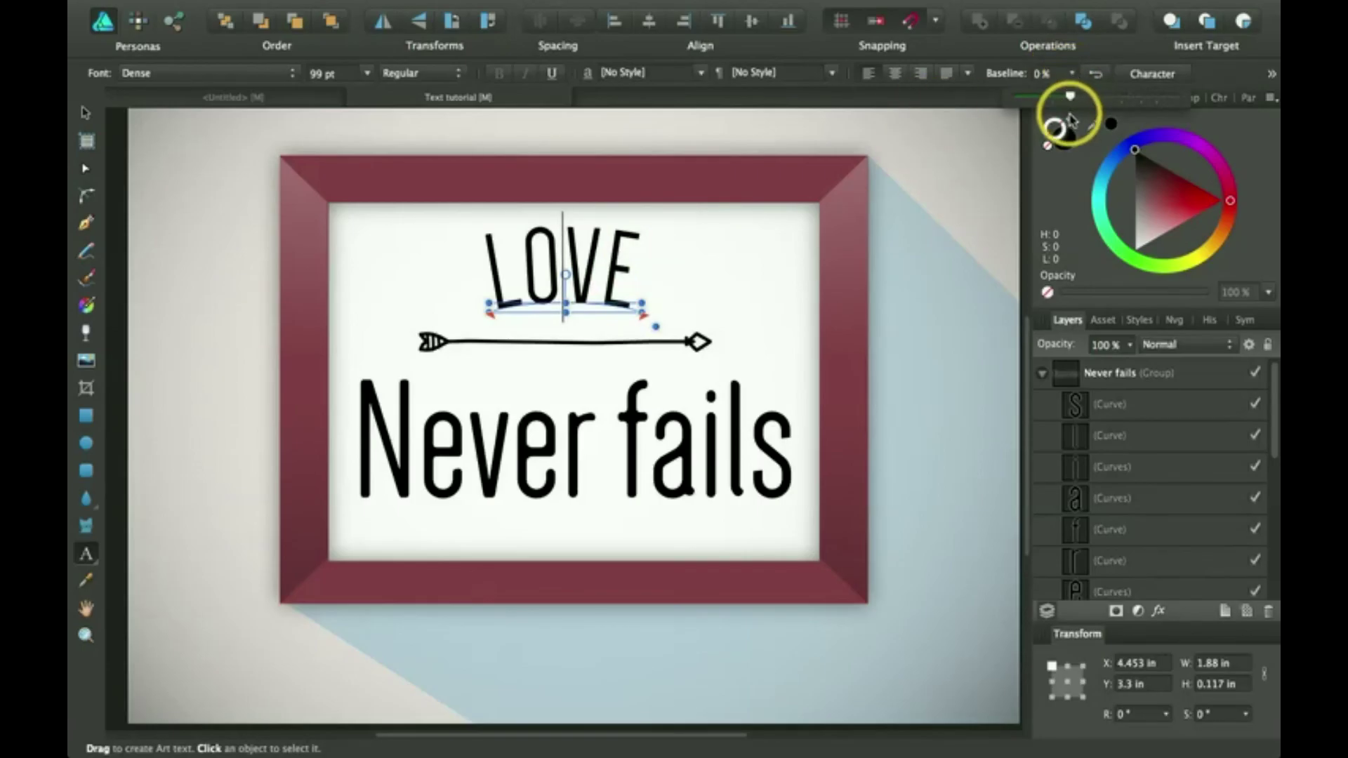
mouse_move(1080, 100)
left_mouse_down()
mouse_move(1121, 96)
mouse_move(1062, 97)
left_mouse_up()
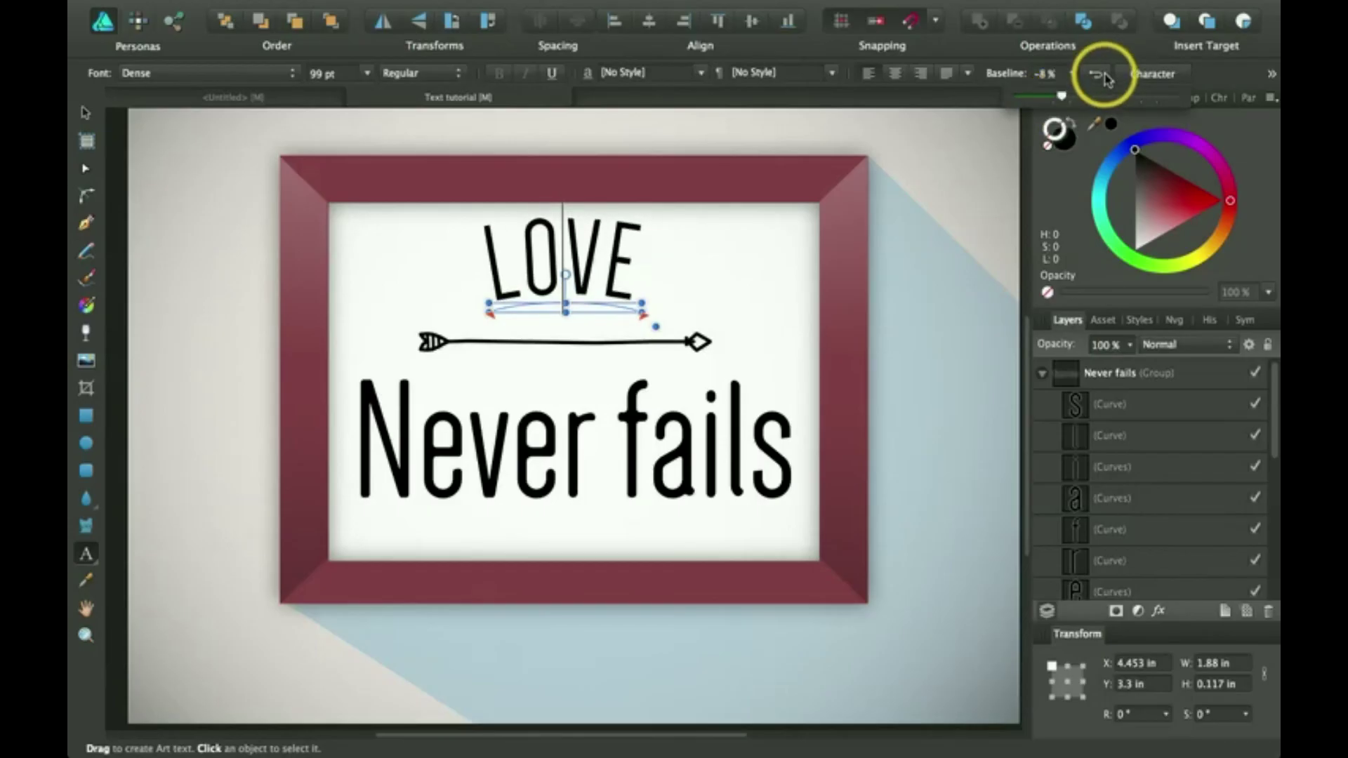
Step: Toggle Reverse Text Path on LOVE several times, leaving it upright above its curve
left_click(1100, 74)
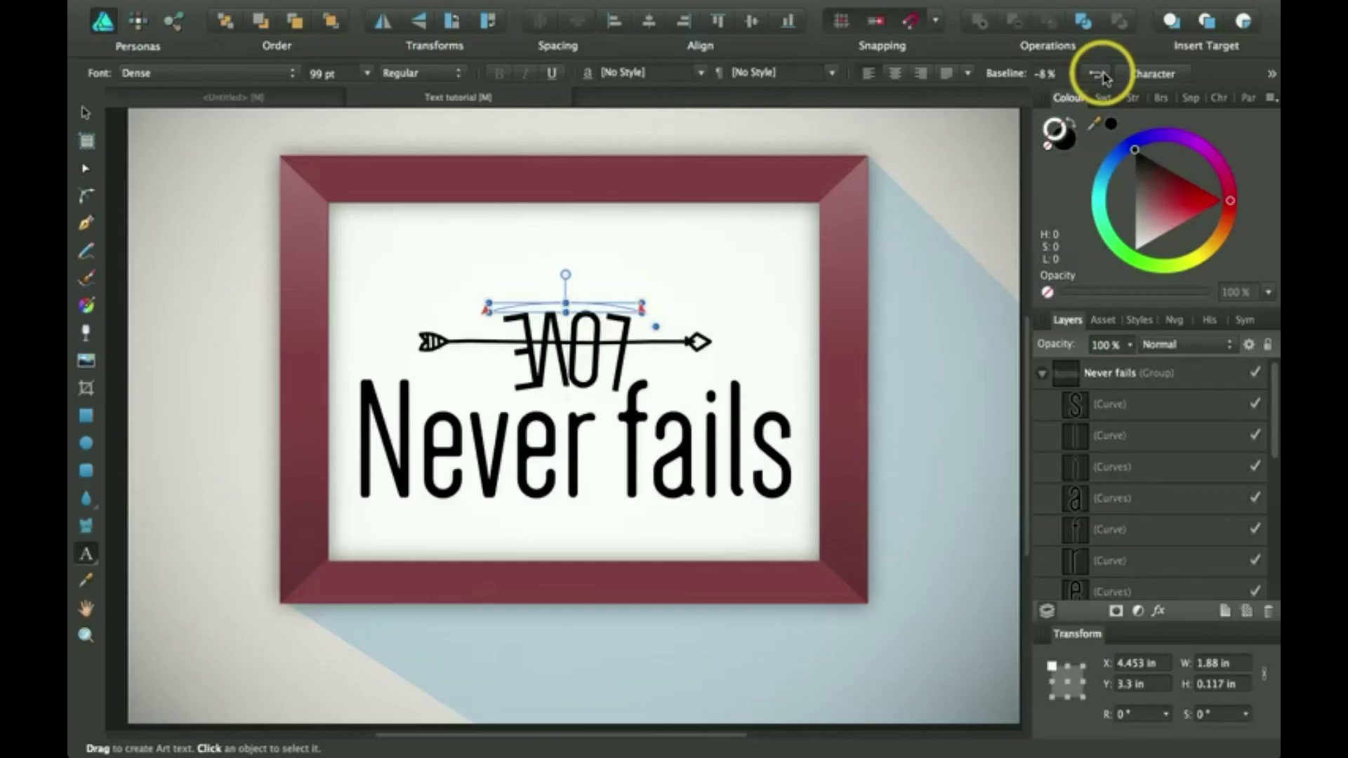
left_click(1101, 75)
left_click(1102, 75)
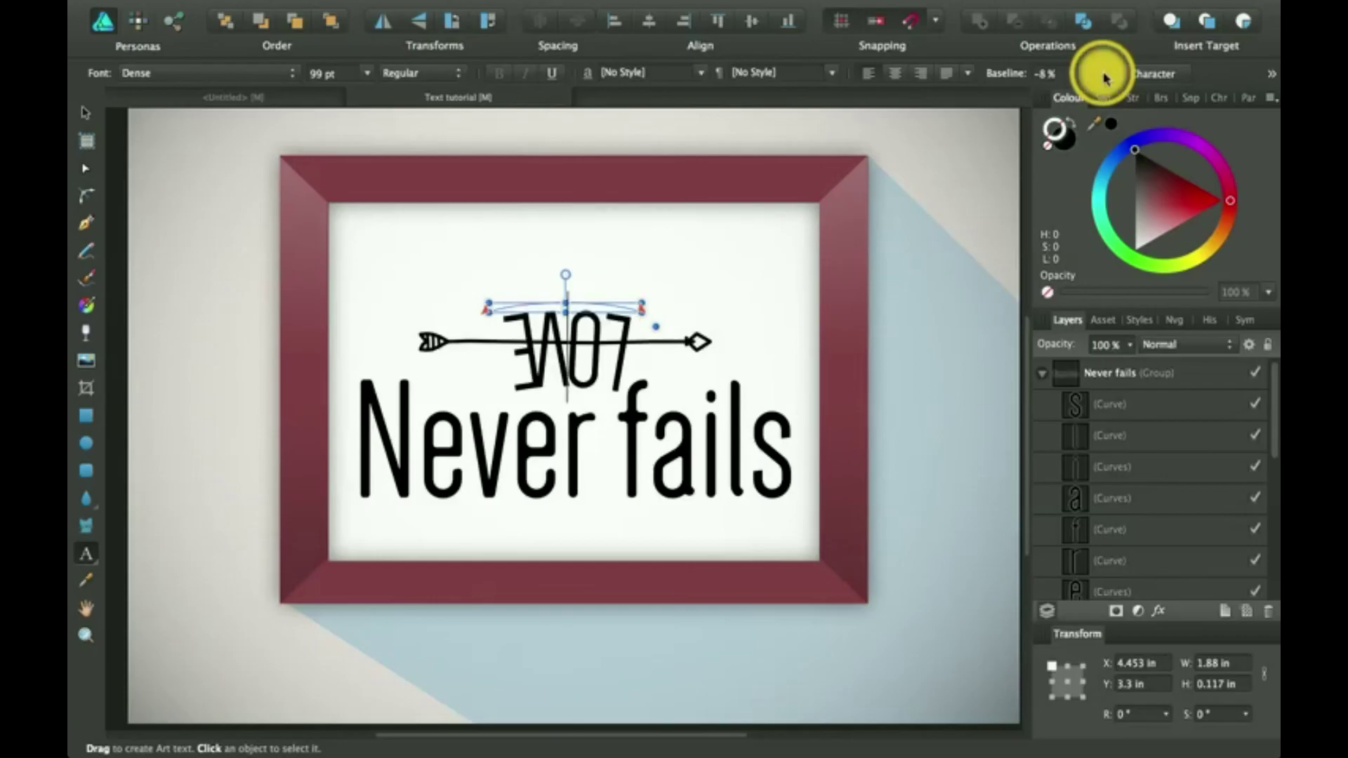
left_click(1103, 77)
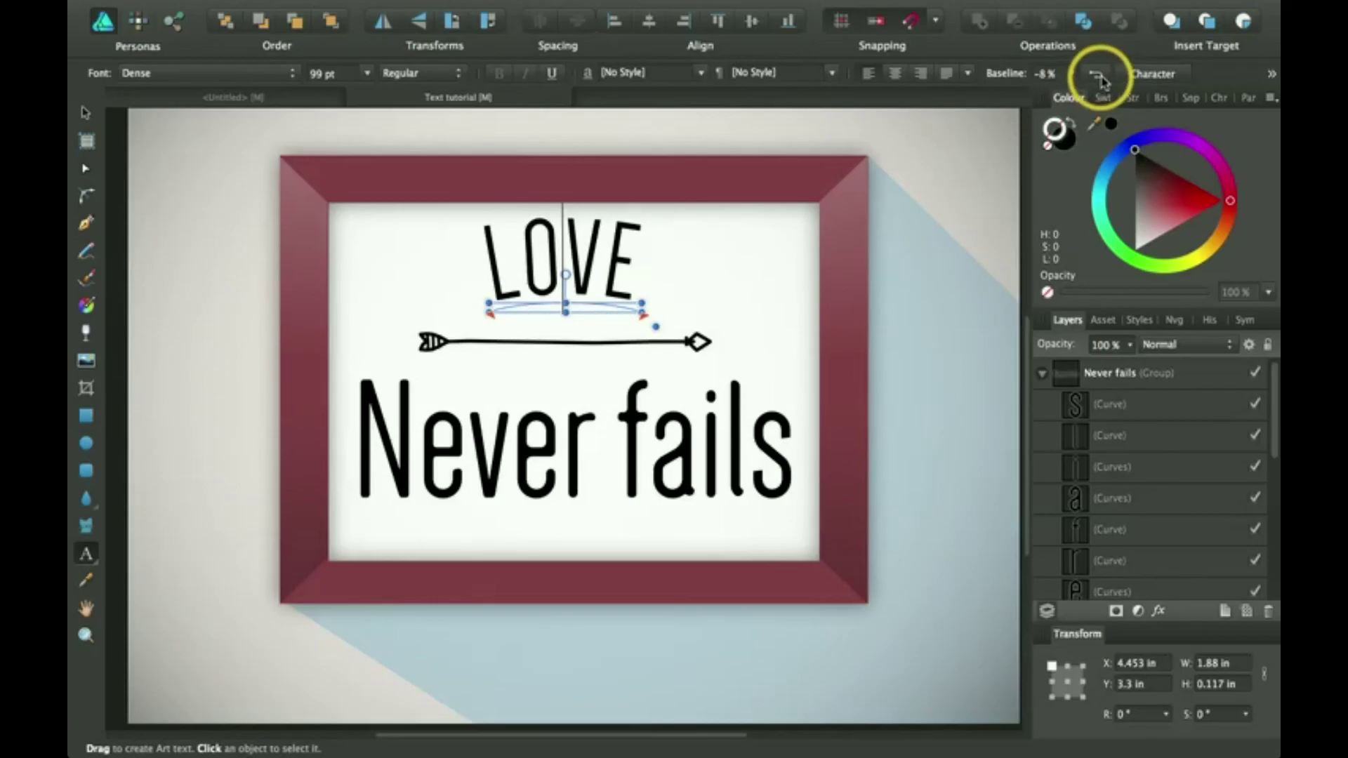
left_click(1101, 77)
left_click(1102, 77)
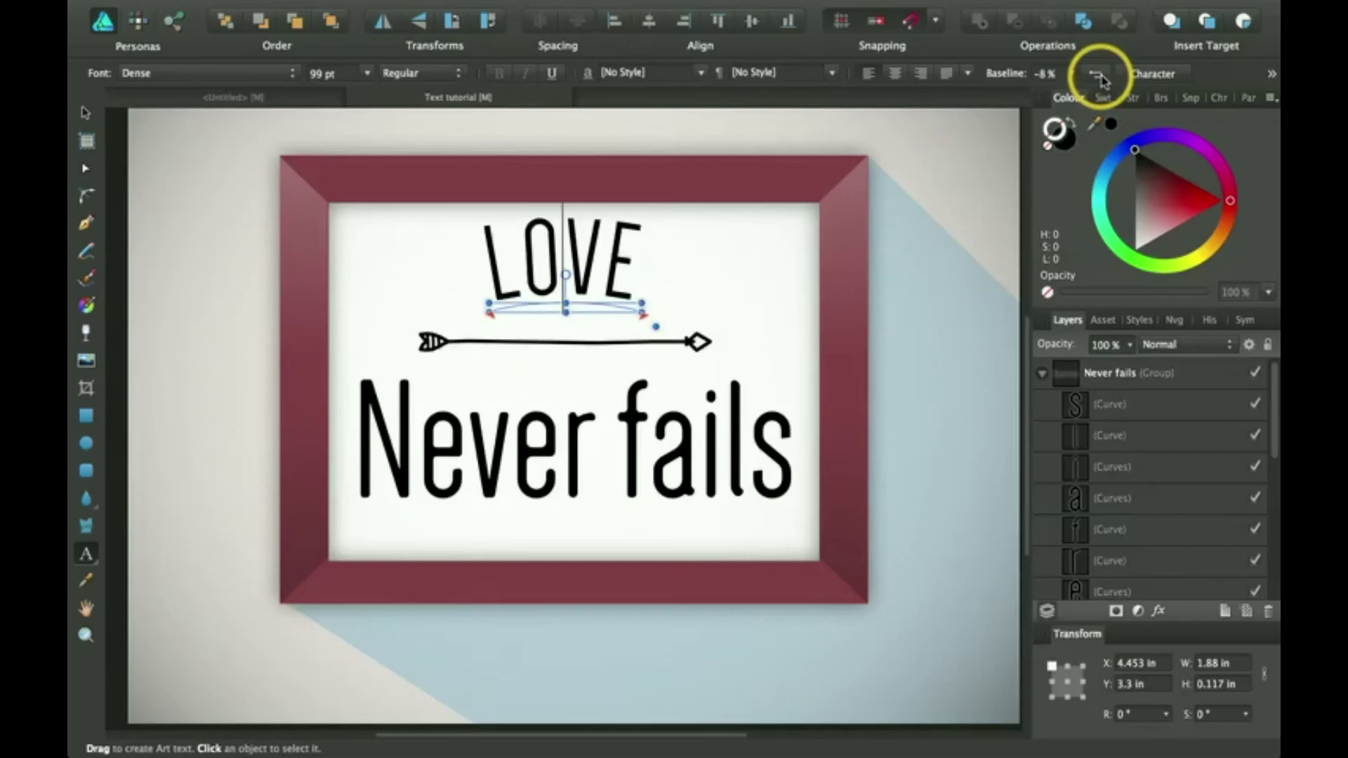
Step: Show the Character settings and browse the View > Studio options
left_click(1151, 76)
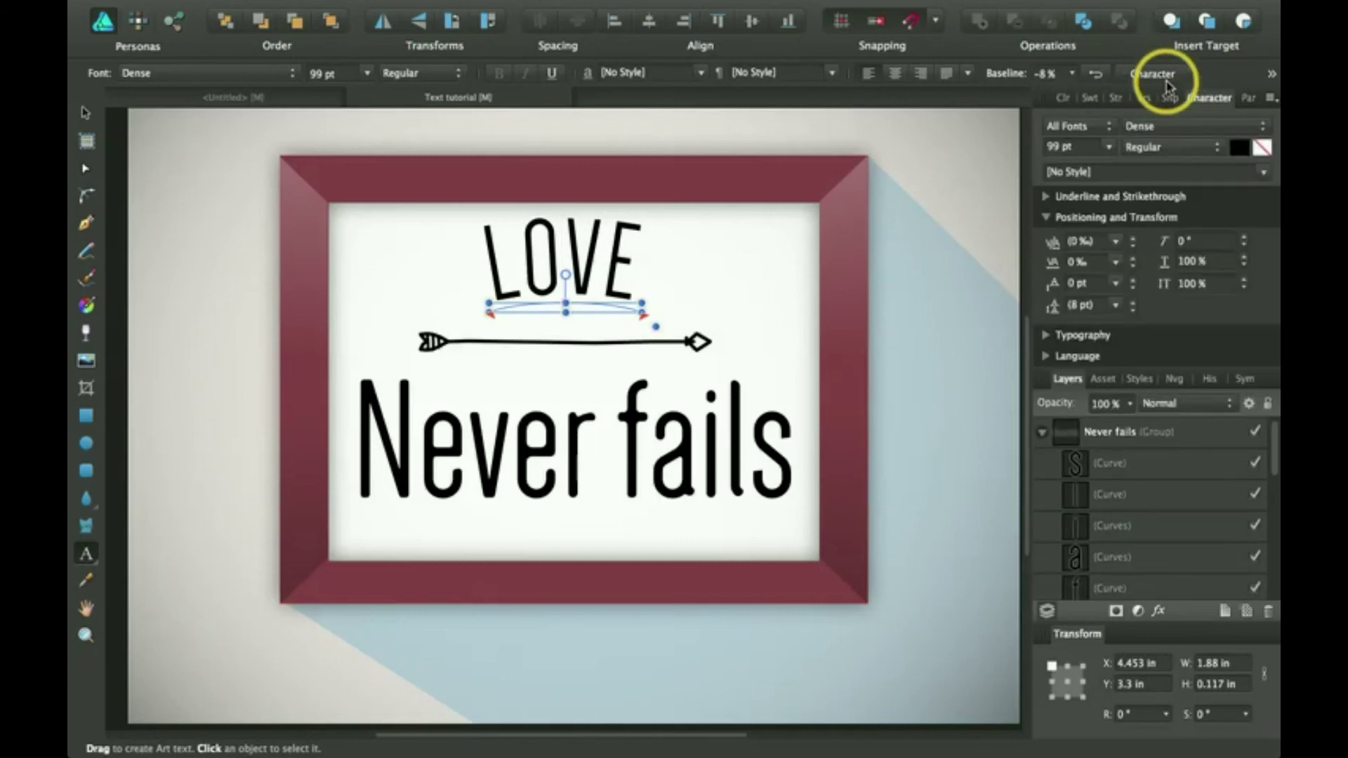
mouse_move(597, 4)
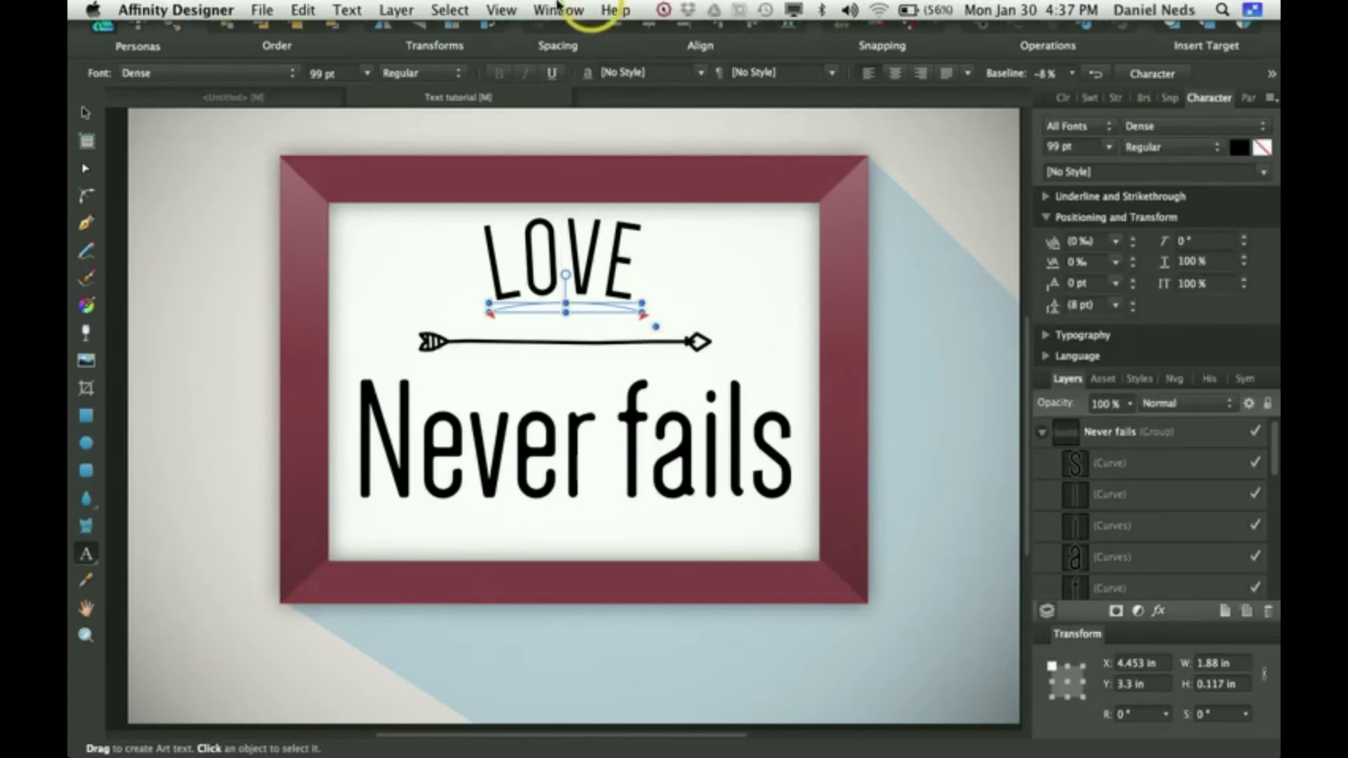
left_click(509, 8)
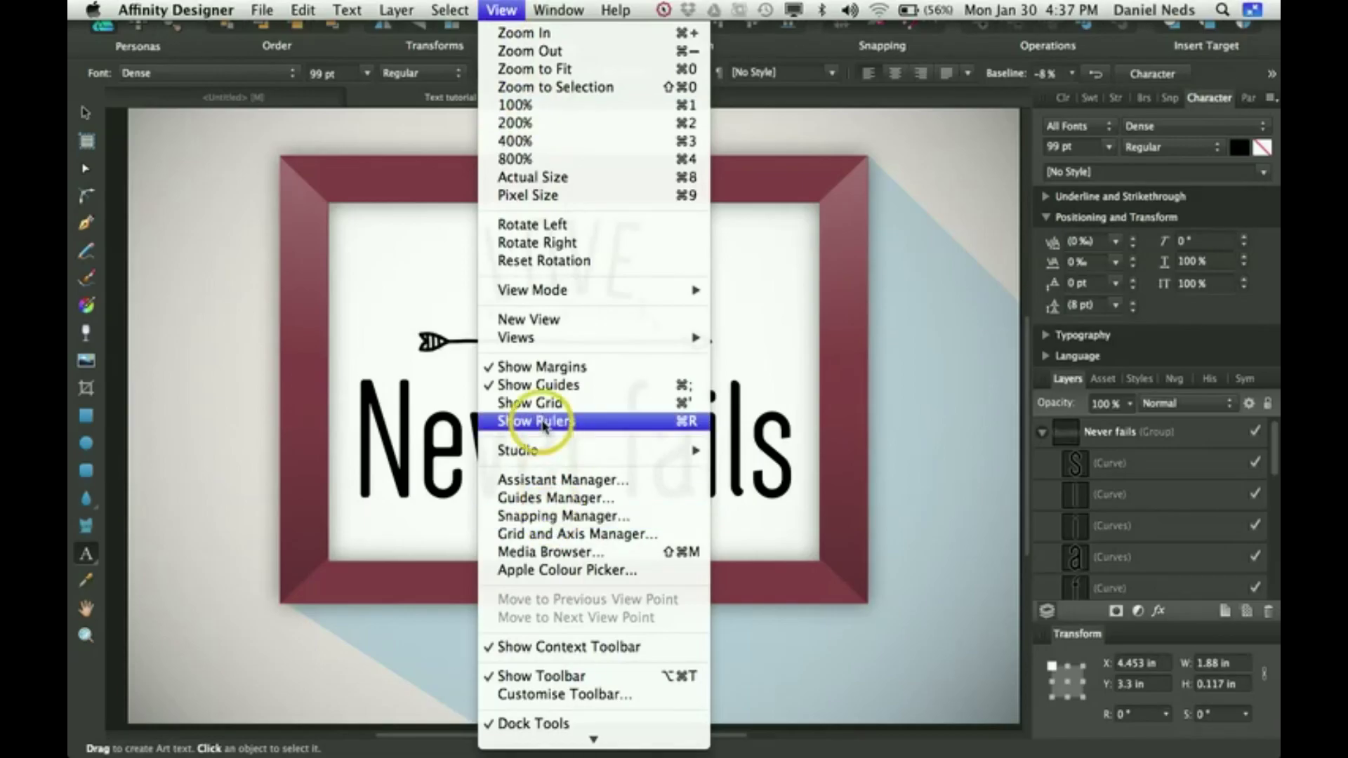
mouse_move(541, 448)
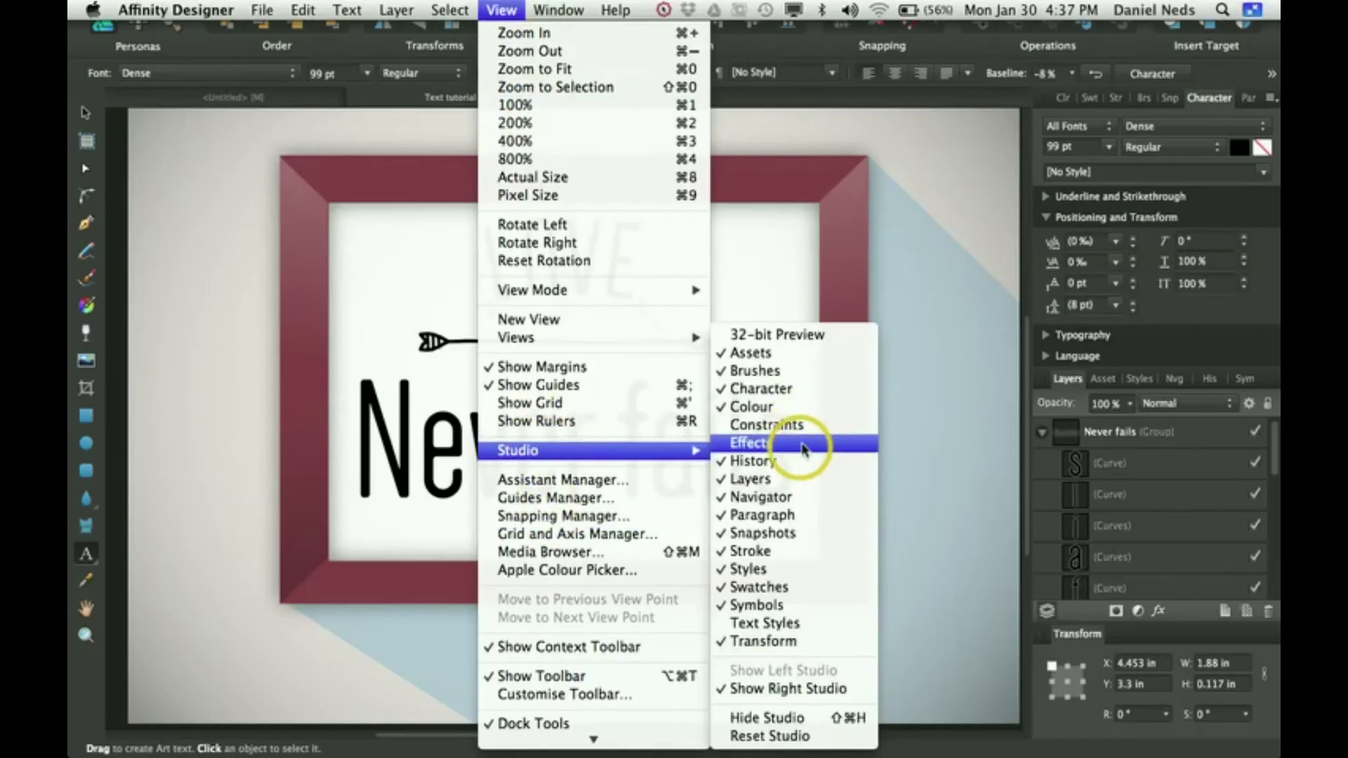
left_click(981, 132)
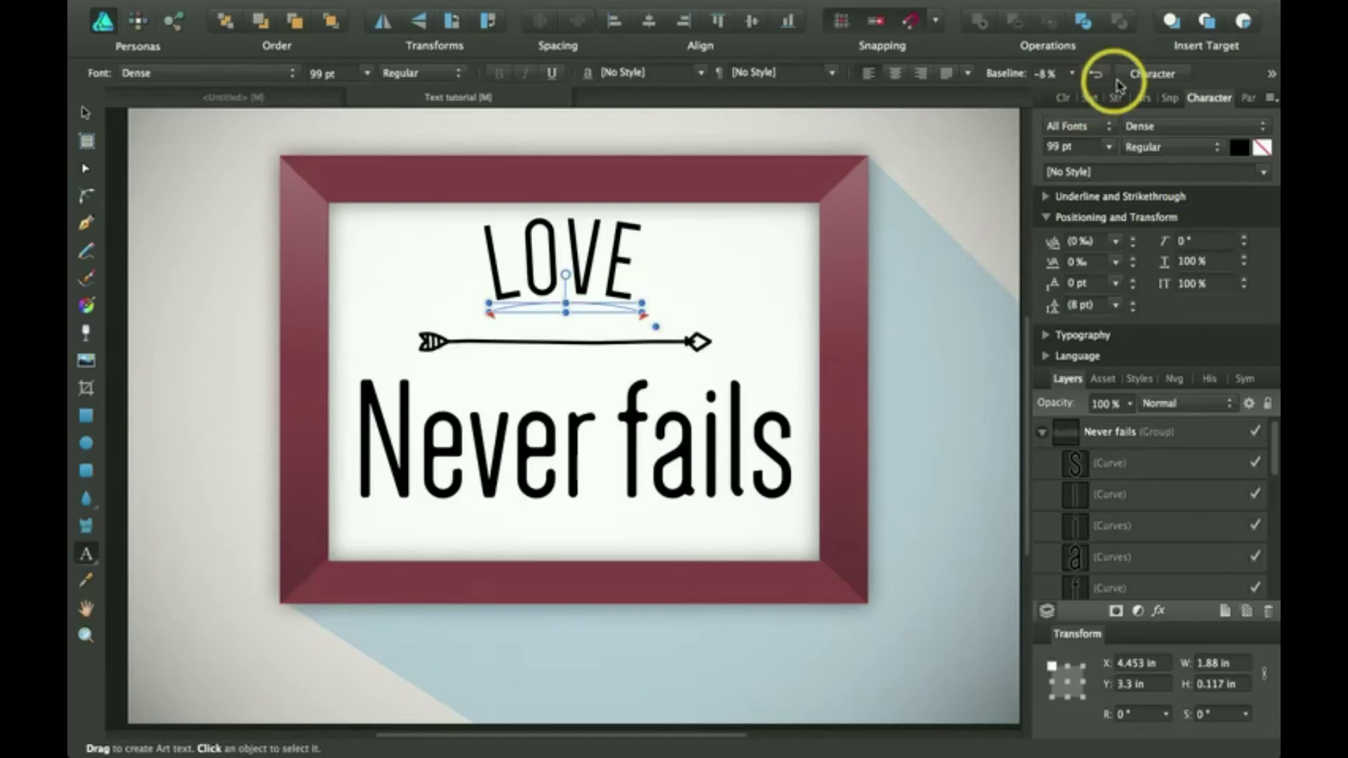
Step: Open the Paragraph panel from the overflow, try a dark red fill on LOVE, then undo it
left_click(1273, 75)
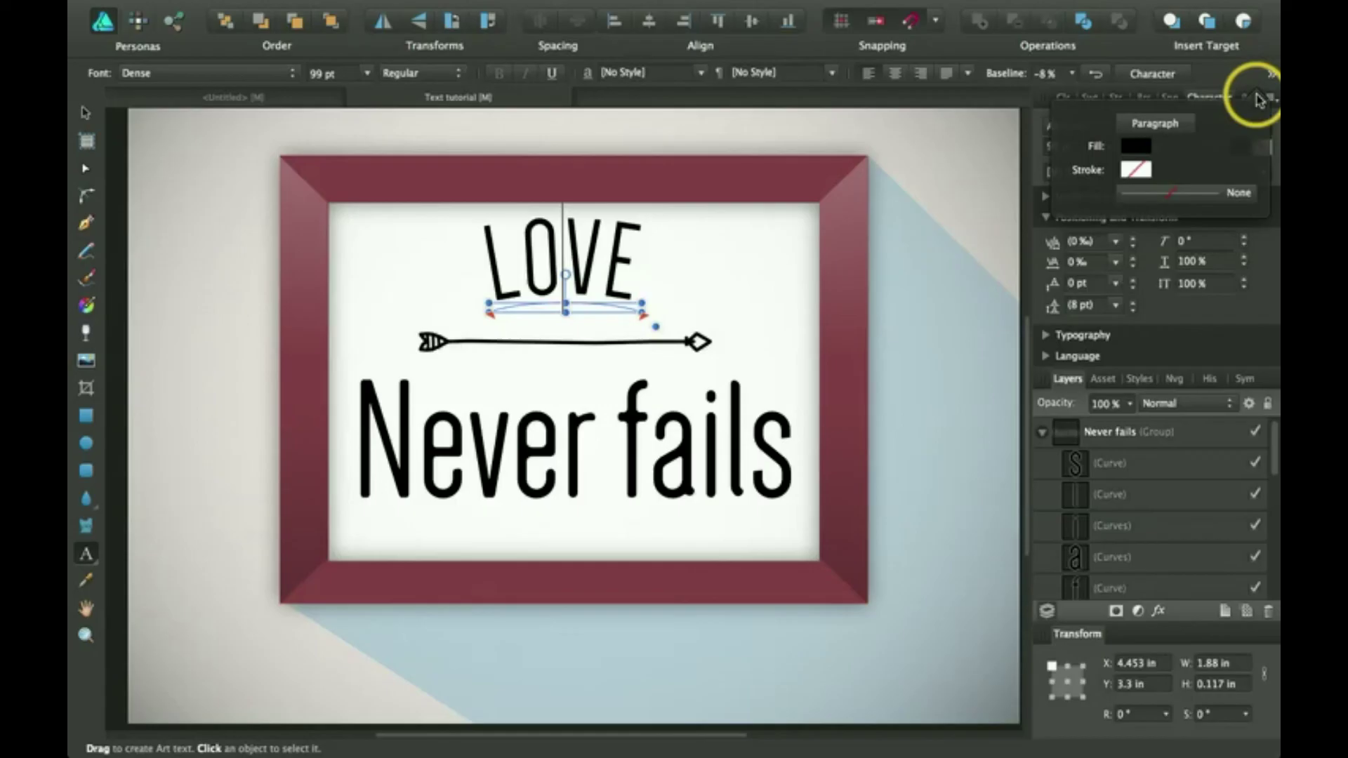
left_click(1170, 125)
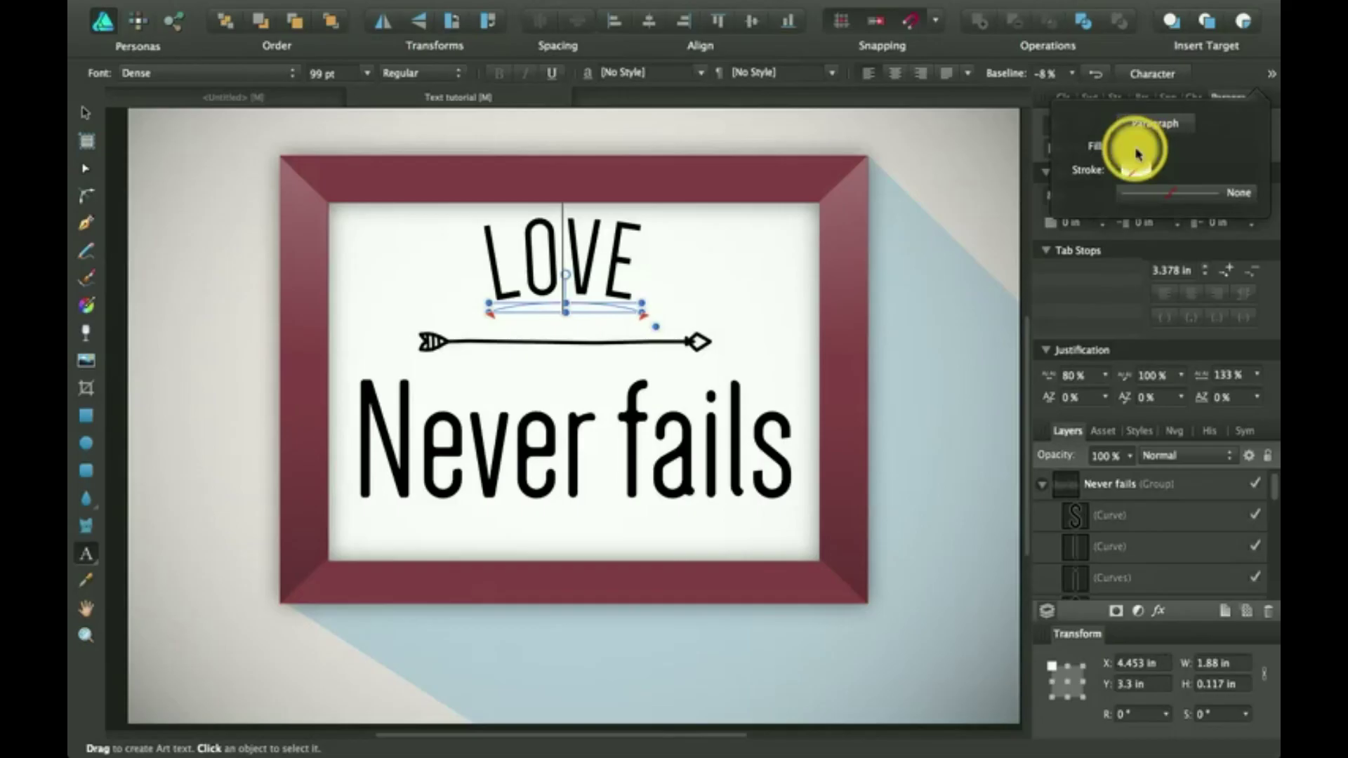
left_click(1138, 149)
left_click(1144, 266)
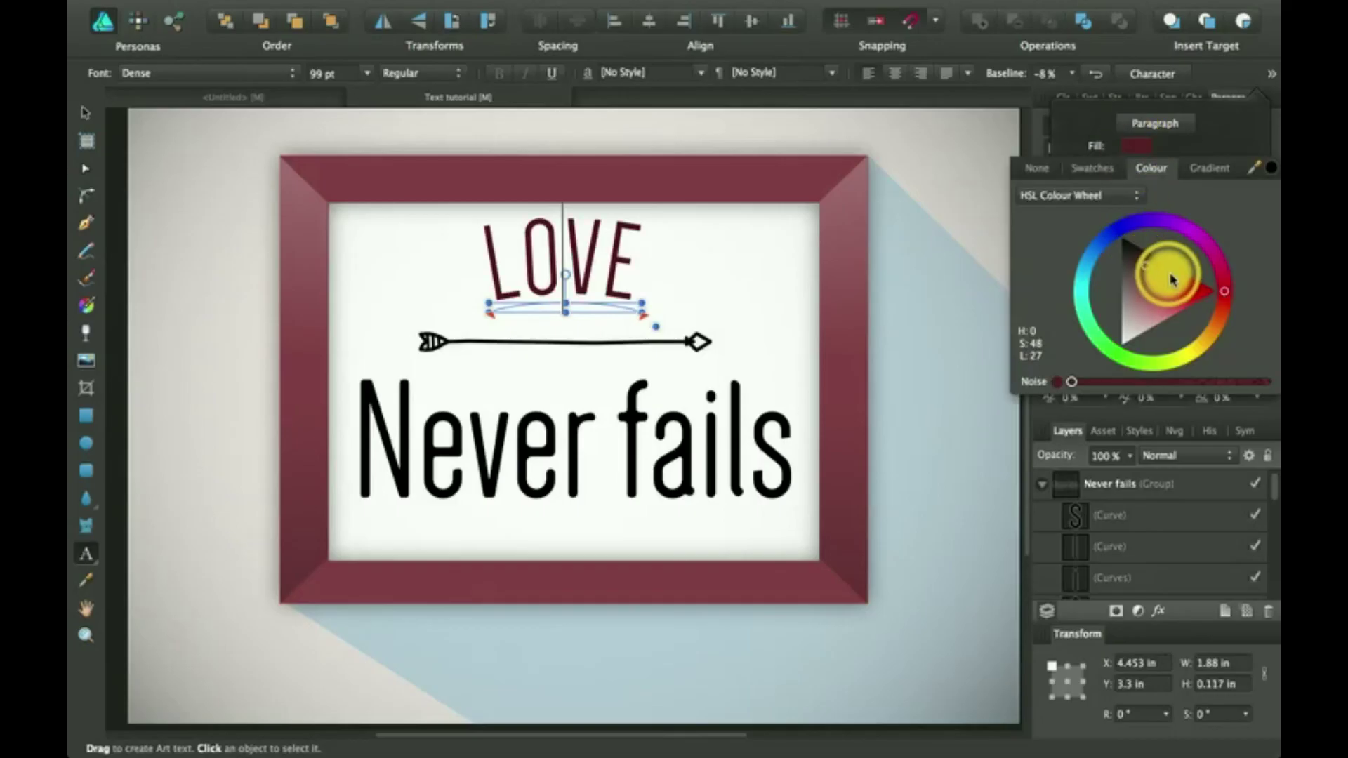
key("super+z")
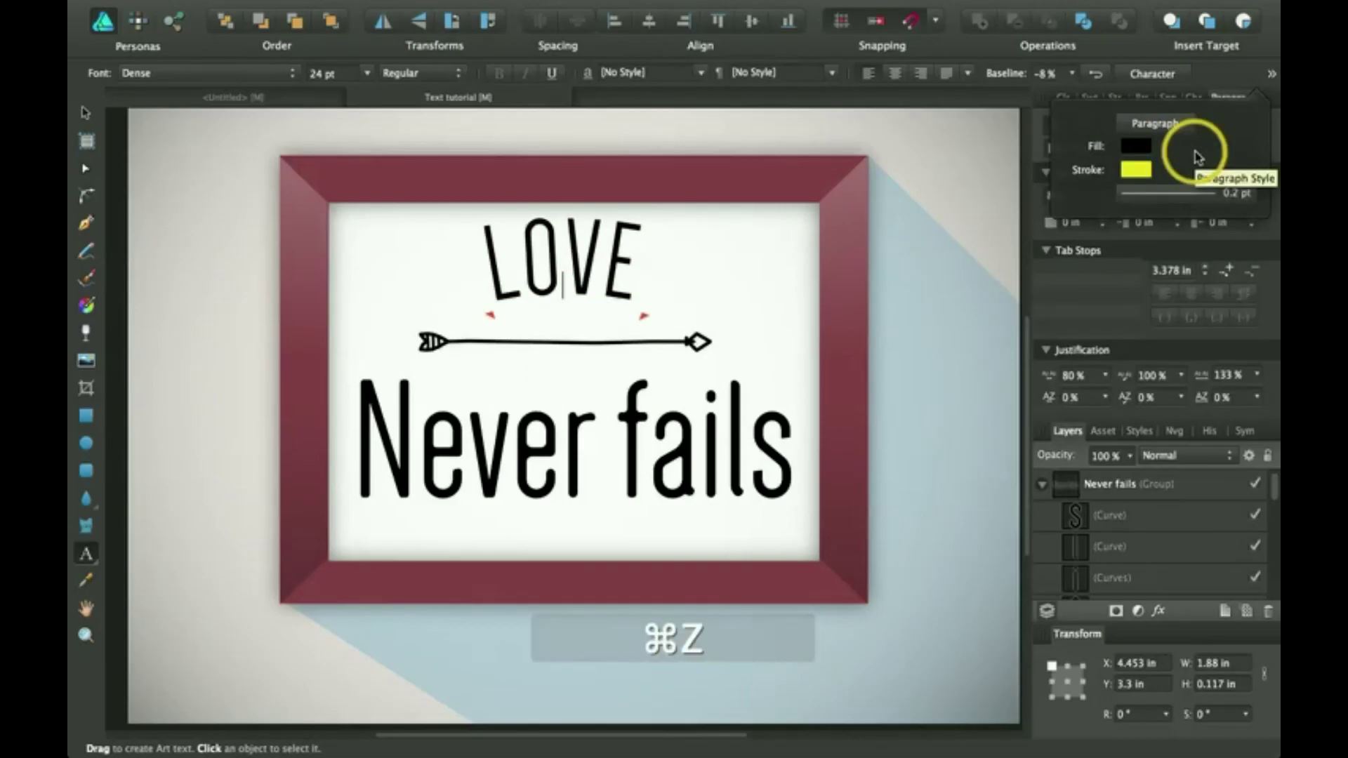
key("Escape")
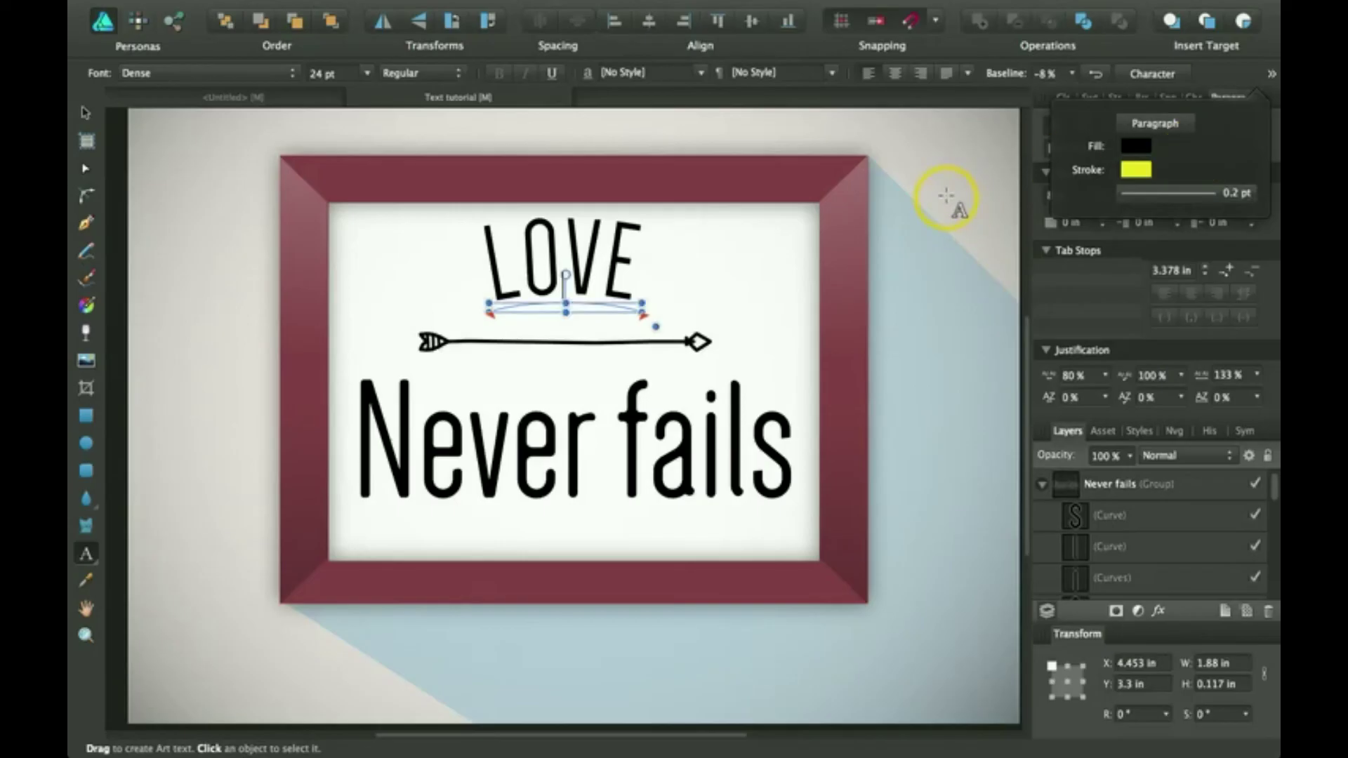
Step: On the Colour wheel, drag LOVE's fill toward red, add noise, then reset noise to 0%
key("Escape")
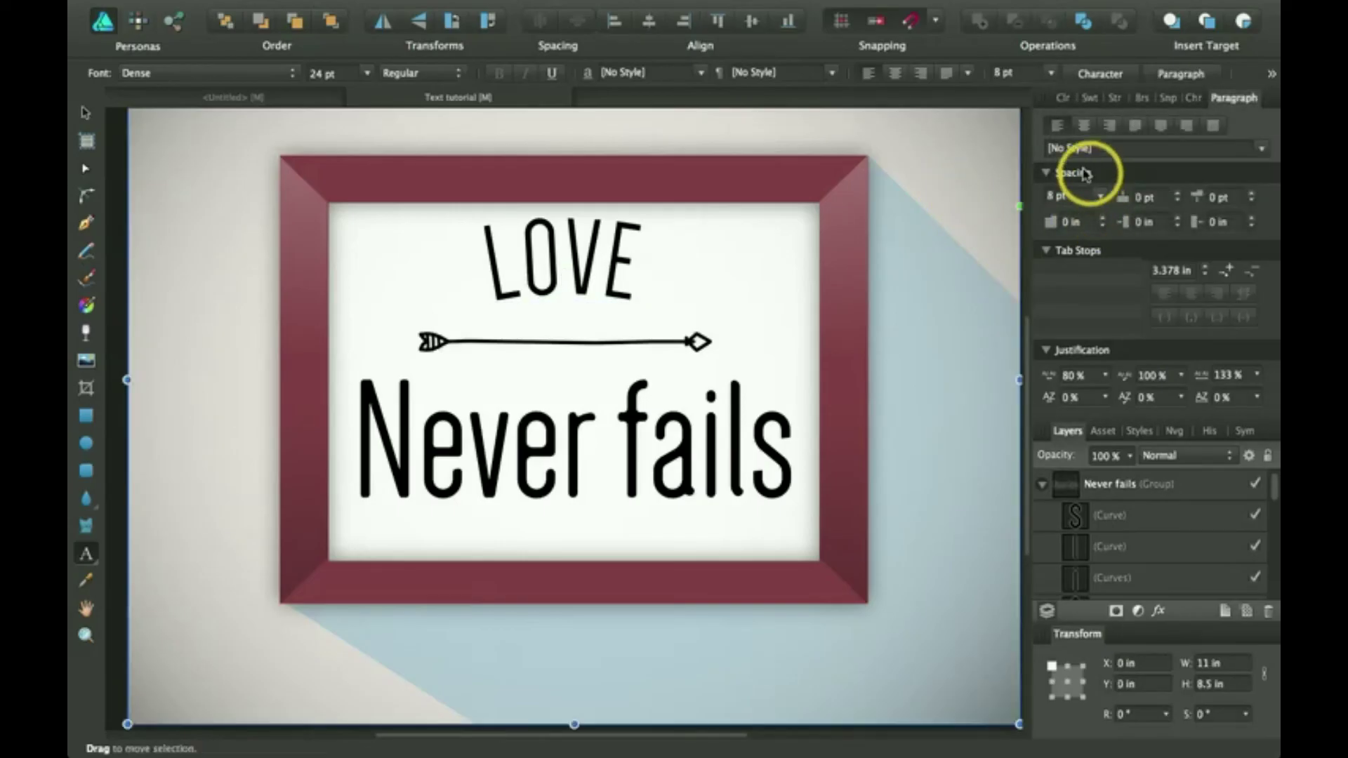
left_click(1063, 100)
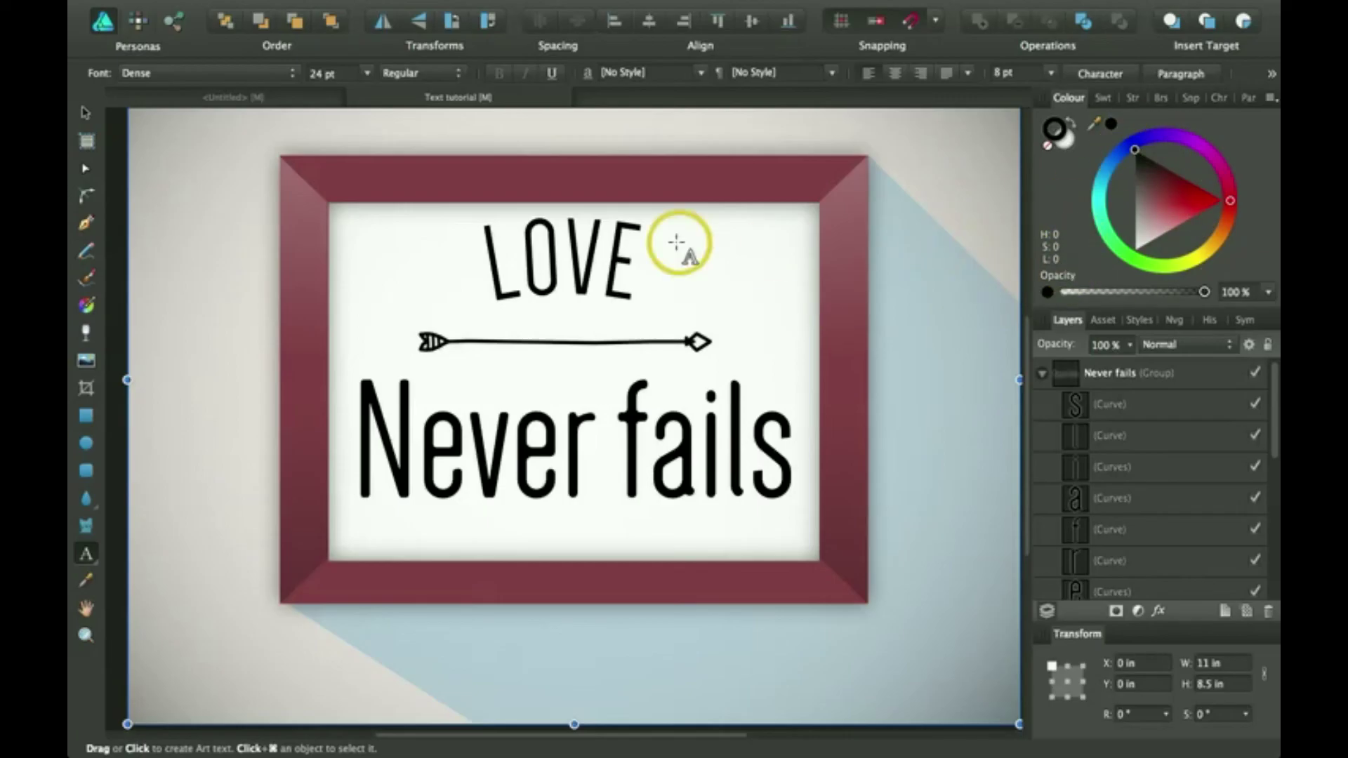
left_click(553, 249)
left_click(1073, 139)
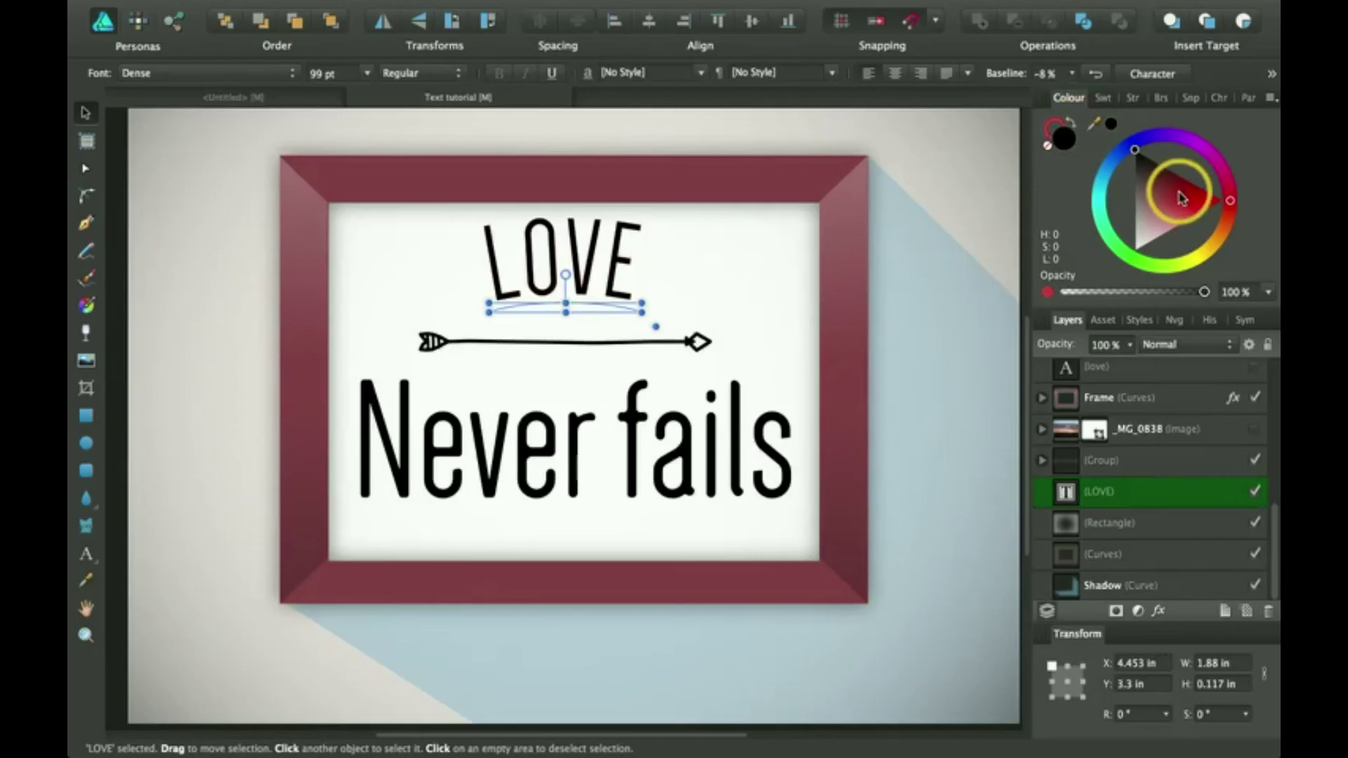
mouse_move(1182, 199)
left_mouse_down()
mouse_move(1236, 197)
mouse_move(1194, 140)
mouse_move(1152, 207)
mouse_move(1071, 234)
left_mouse_up()
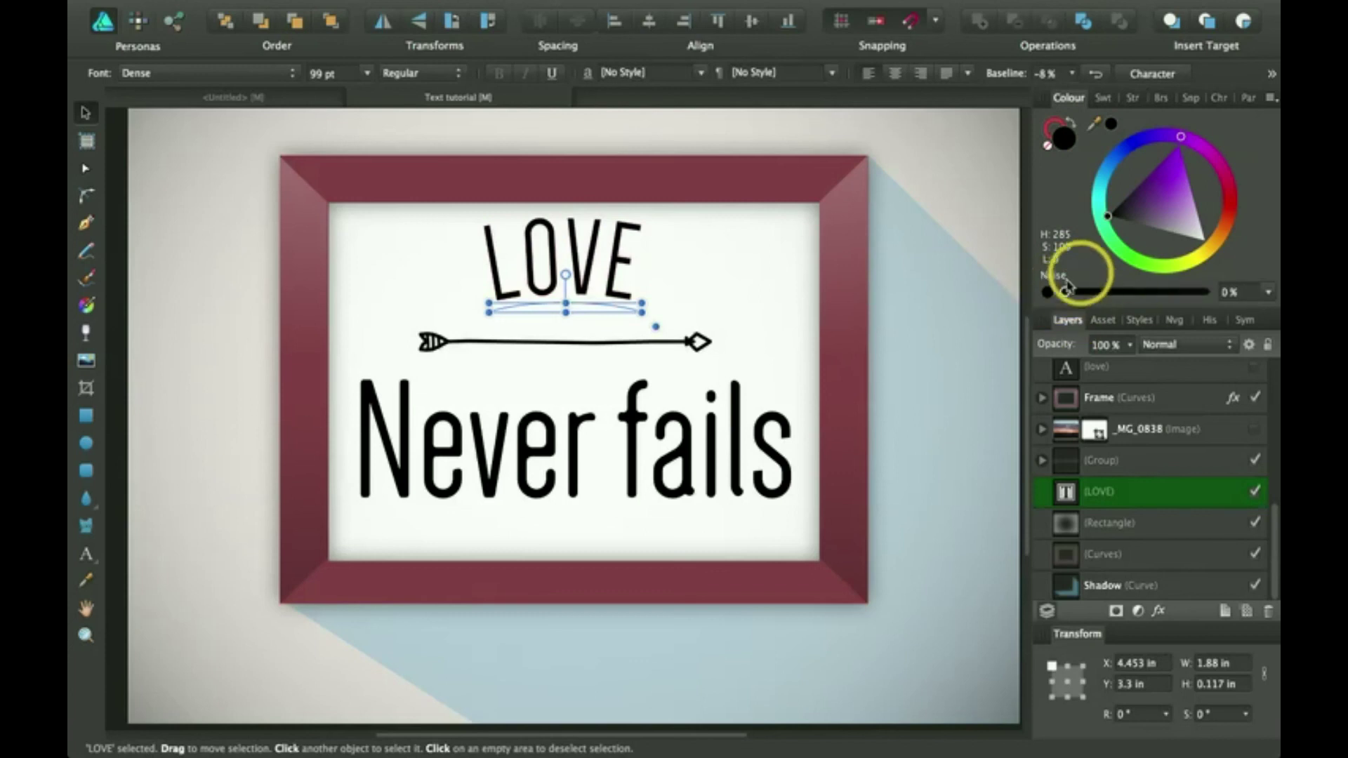
left_click_drag(1065, 291, 943, 295)
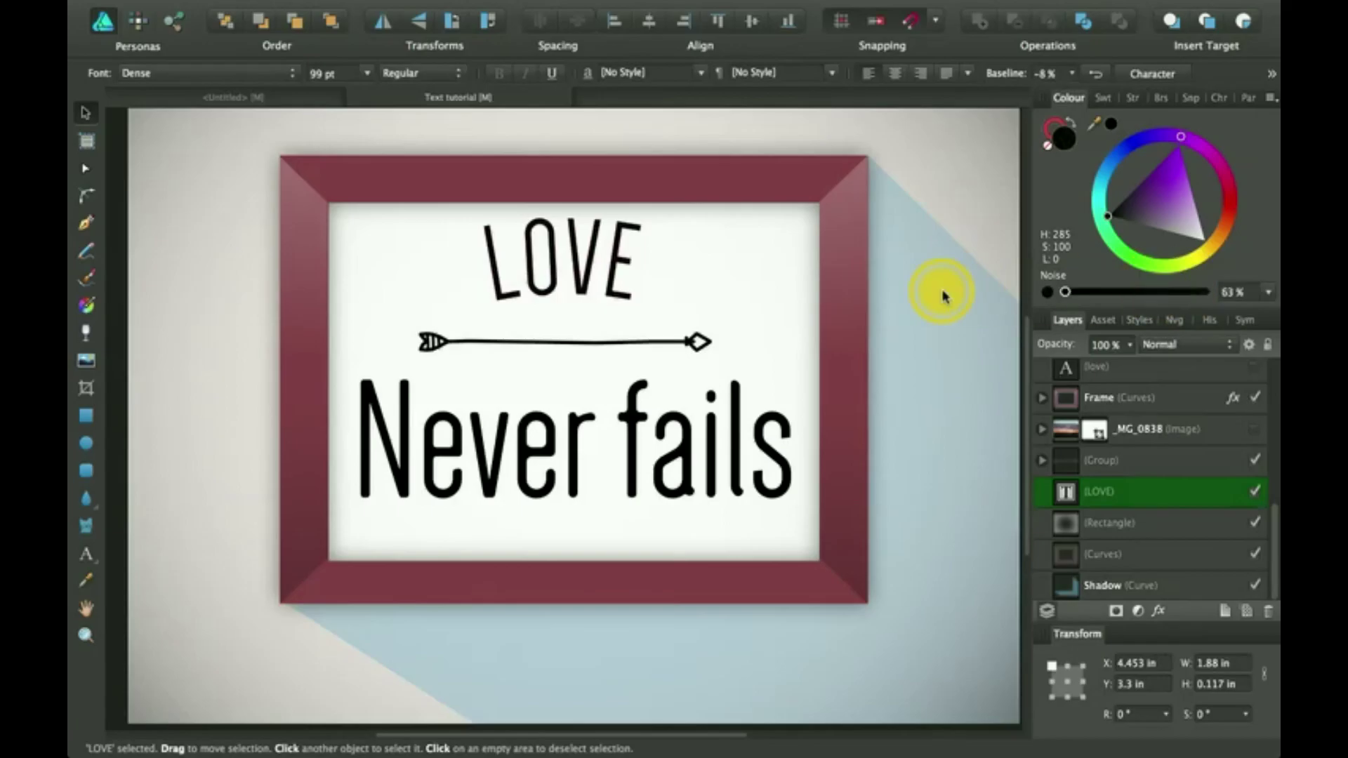
left_click_drag(1039, 289, 1043, 289)
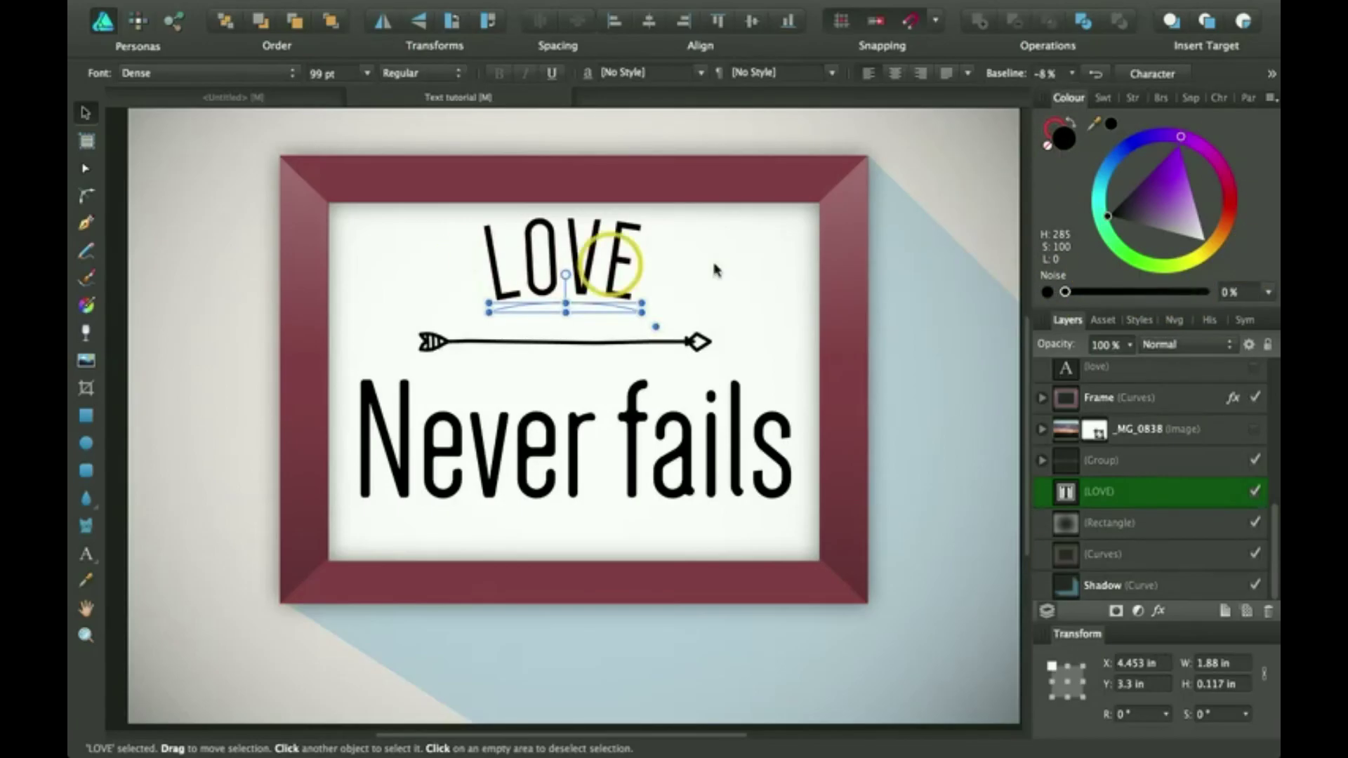
left_click(203, 338)
key("t")
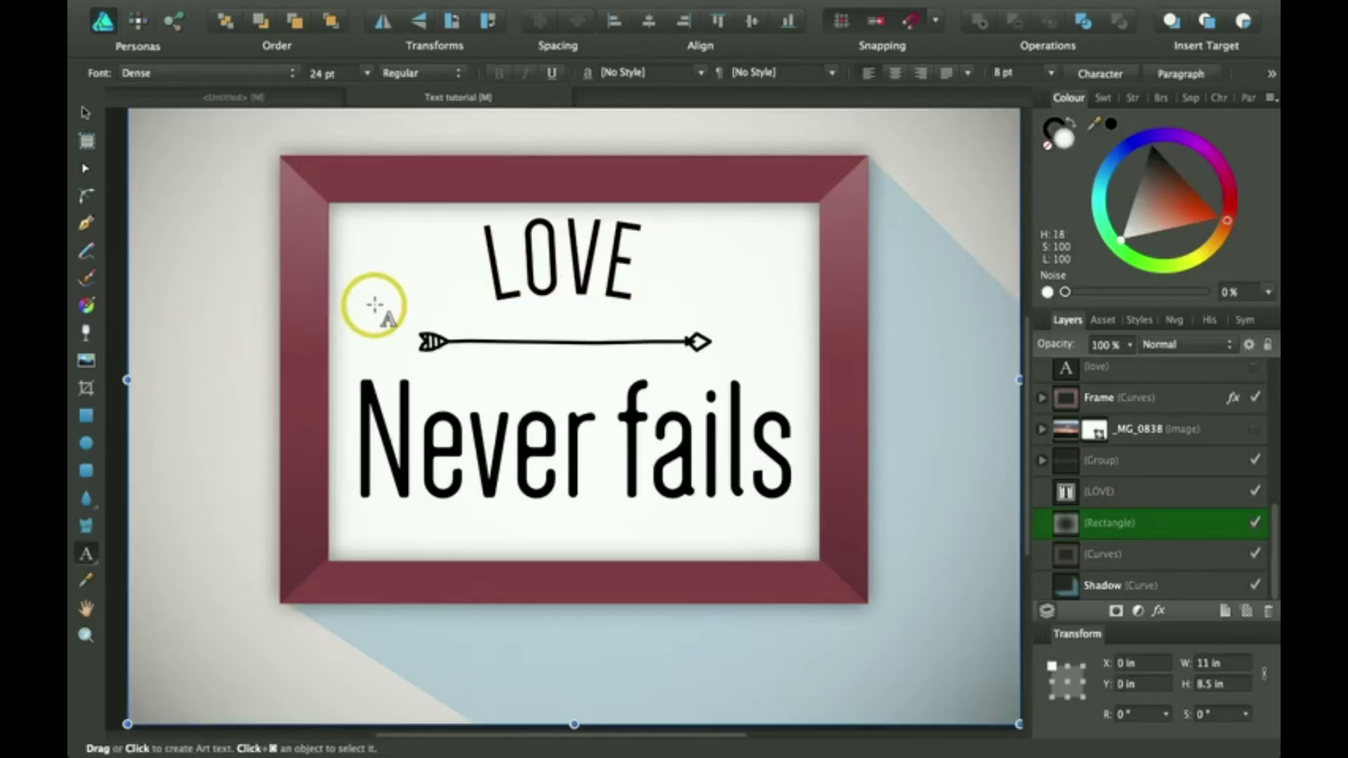